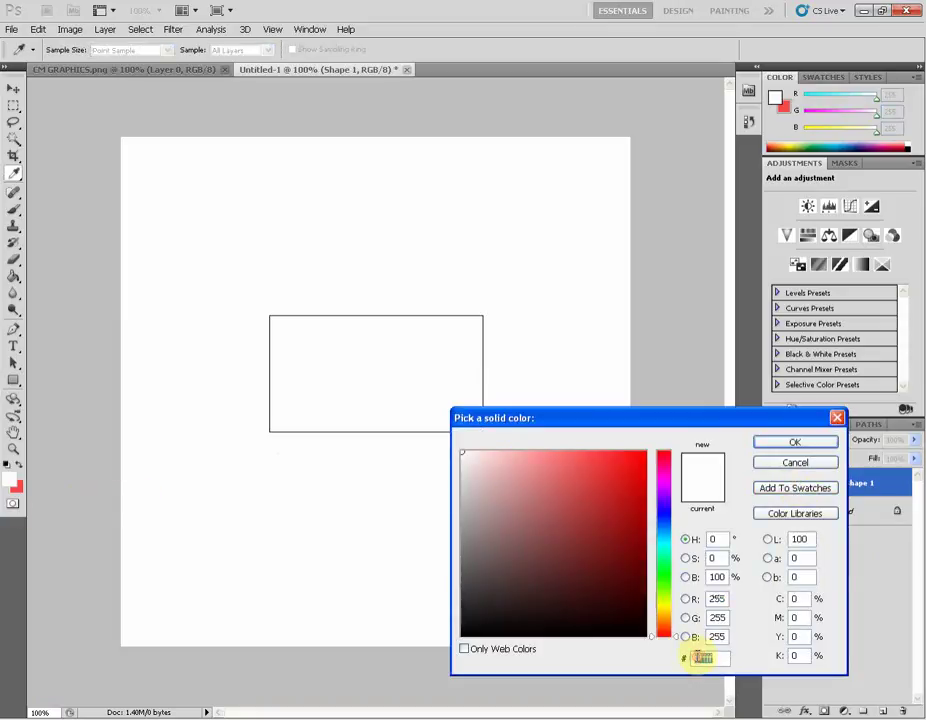
Set the rectangle shape's fill color to hex cc0000.
text(0000cc)
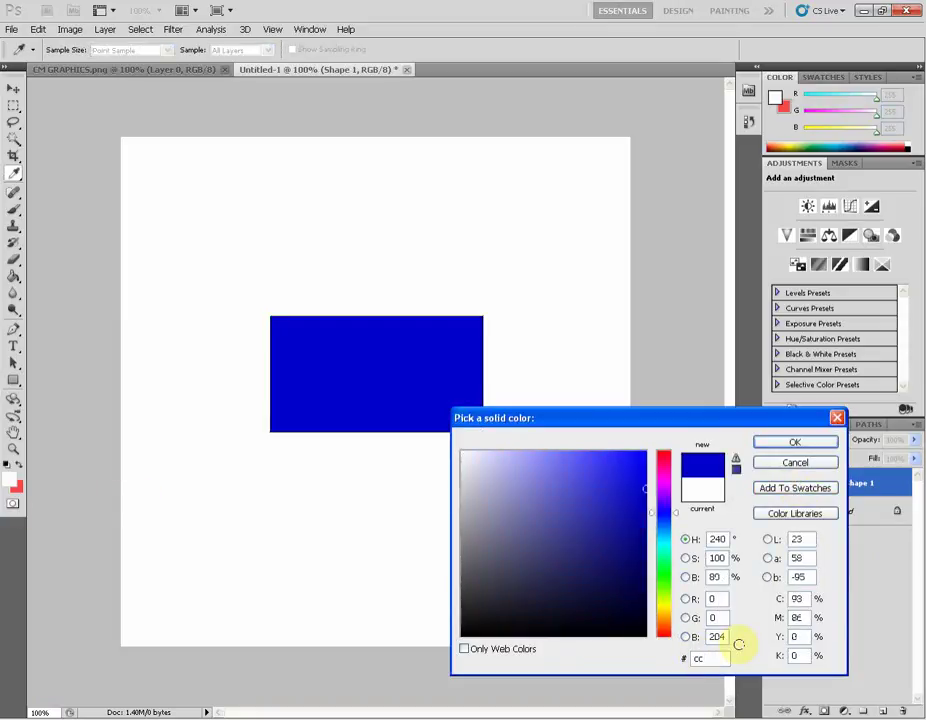
text(0000)
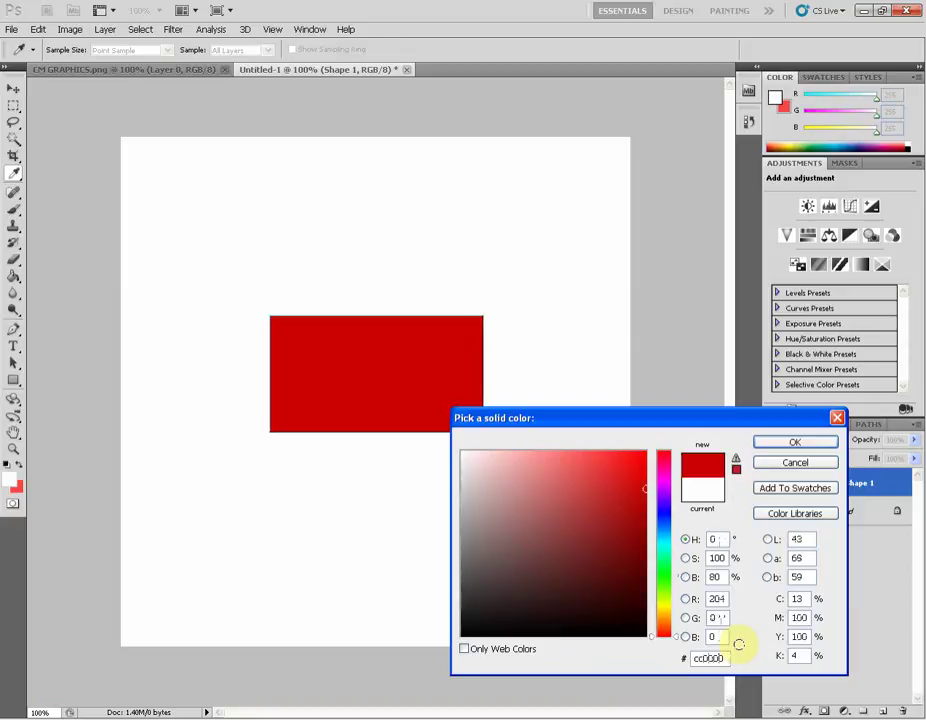
key(Return)
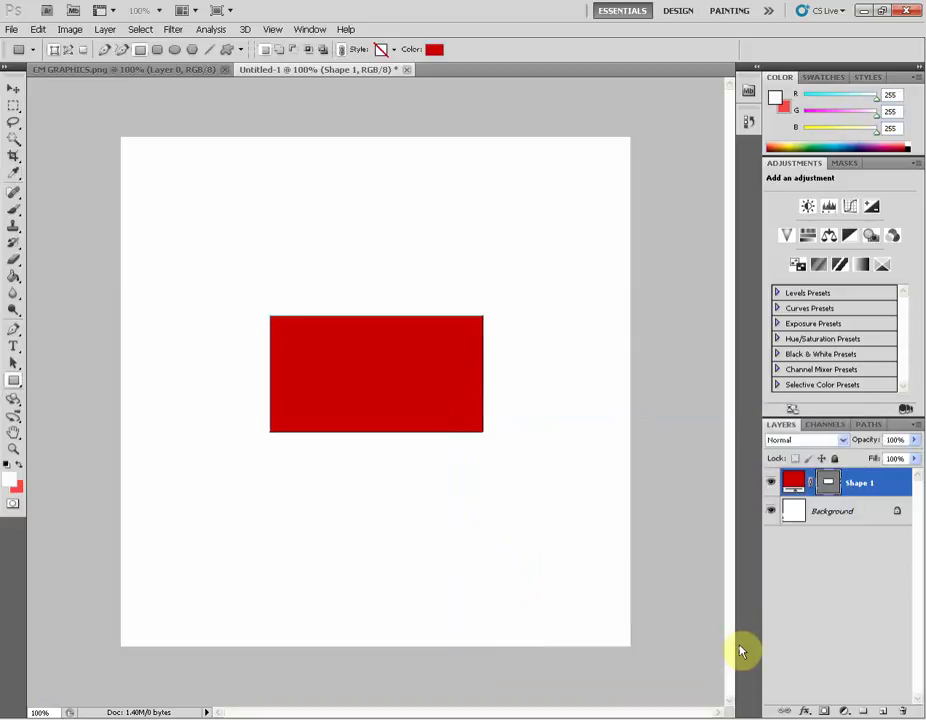
Draw a thin horizontal white bar over the red rectangle's upper-left part and move the red shape's layer beneath it.
click(839, 523)
right_click(15, 382)
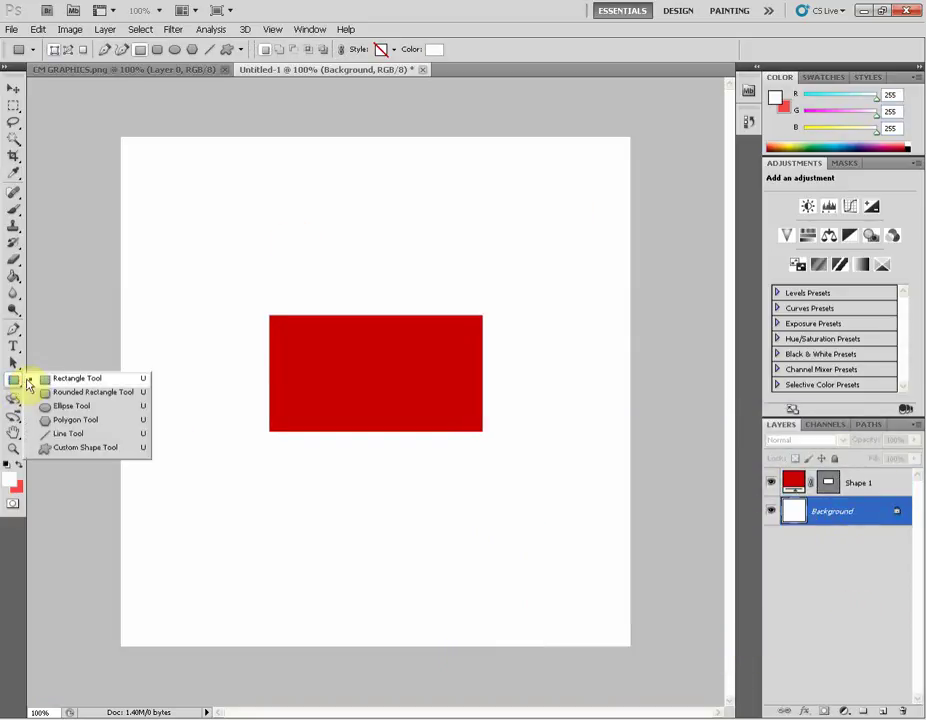
click(30, 380)
drag(263, 328, 357, 346)
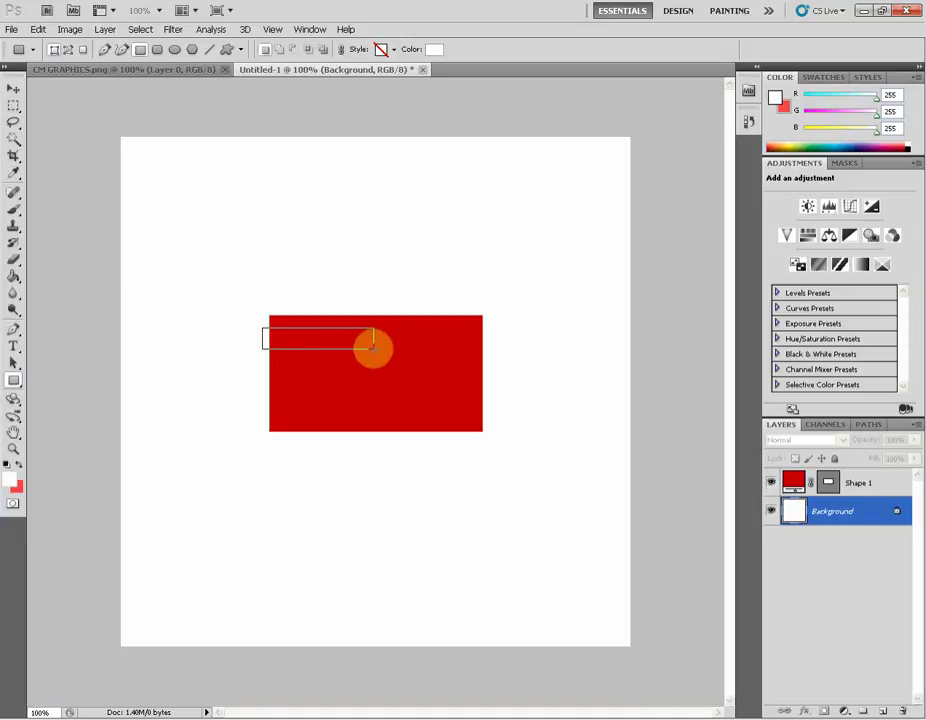
drag(373, 346, 350, 345)
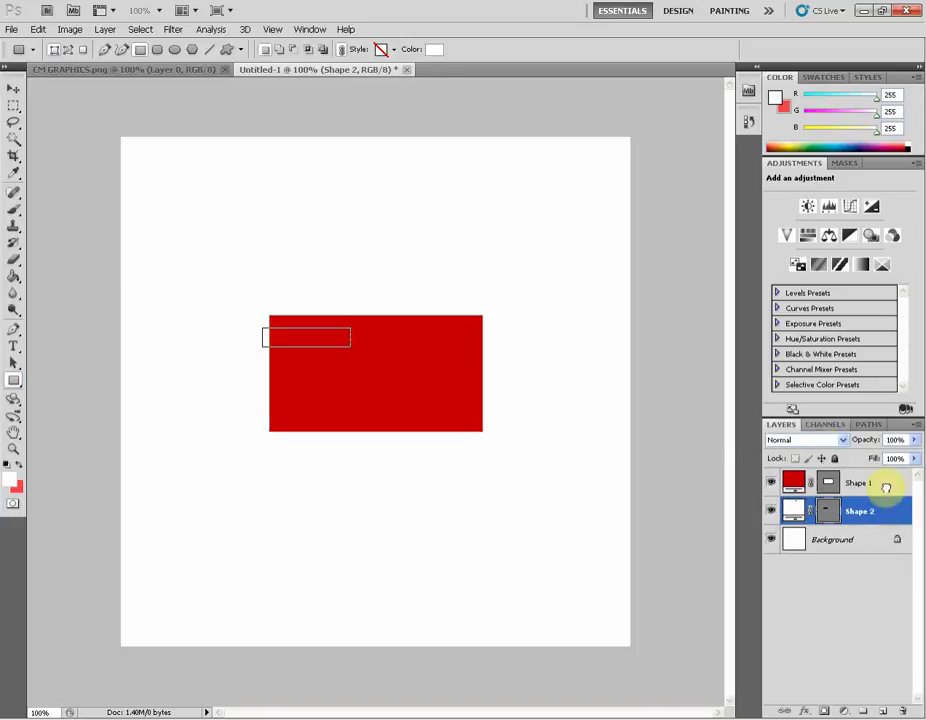
drag(885, 487, 858, 522)
click(849, 539)
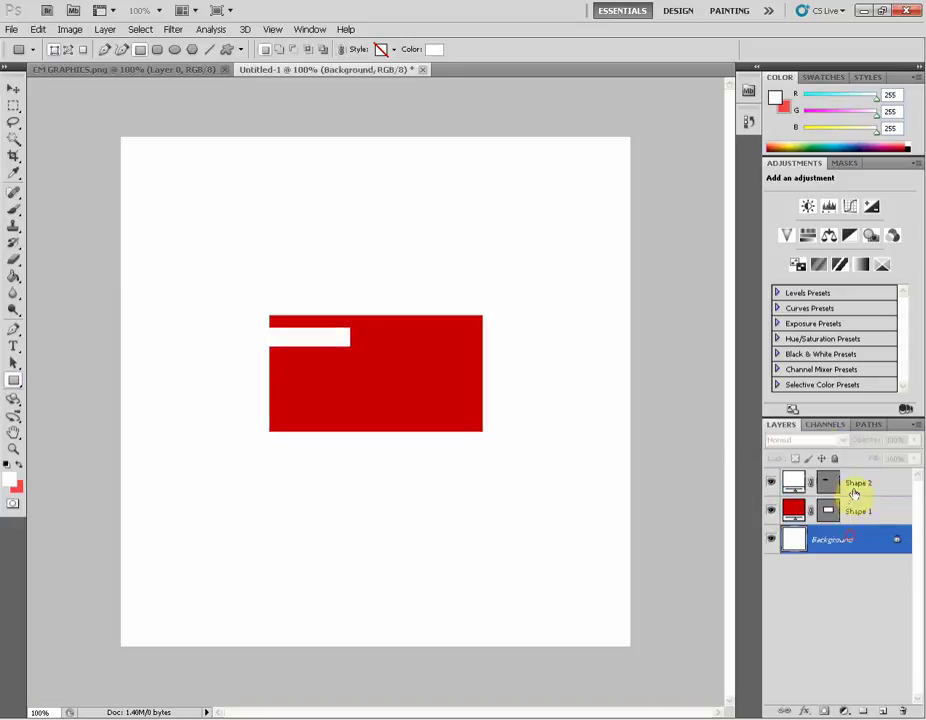
Duplicate the white bar's layer and move the copy straight down to the lower part of the red rectangle.
click(853, 488)
right_click(850, 485)
click(800, 243)
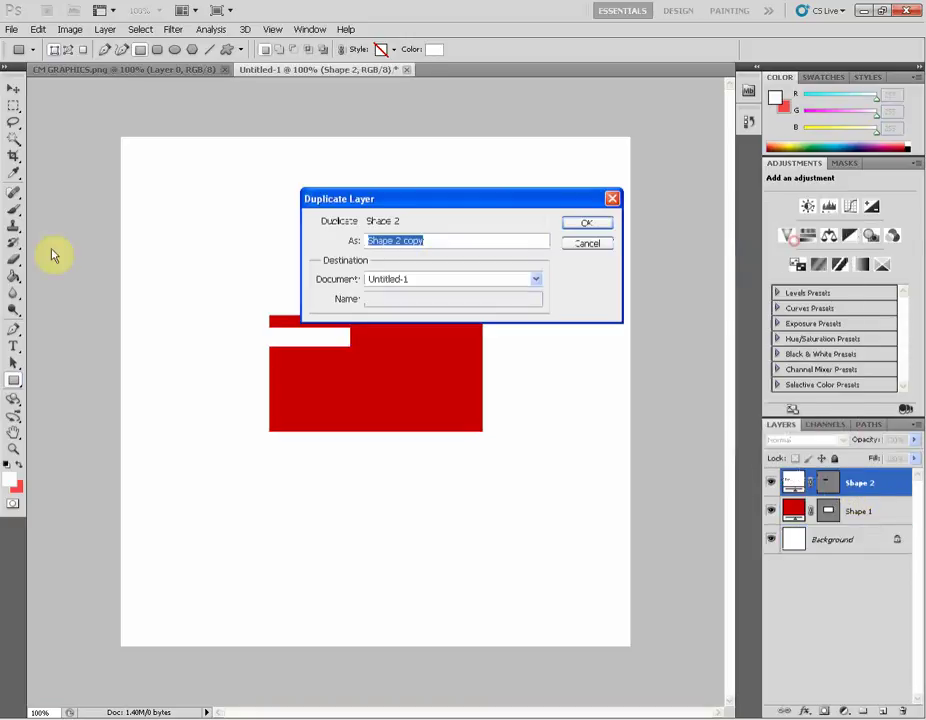
key(Return)
click(13, 88)
drag(306, 337, 304, 402)
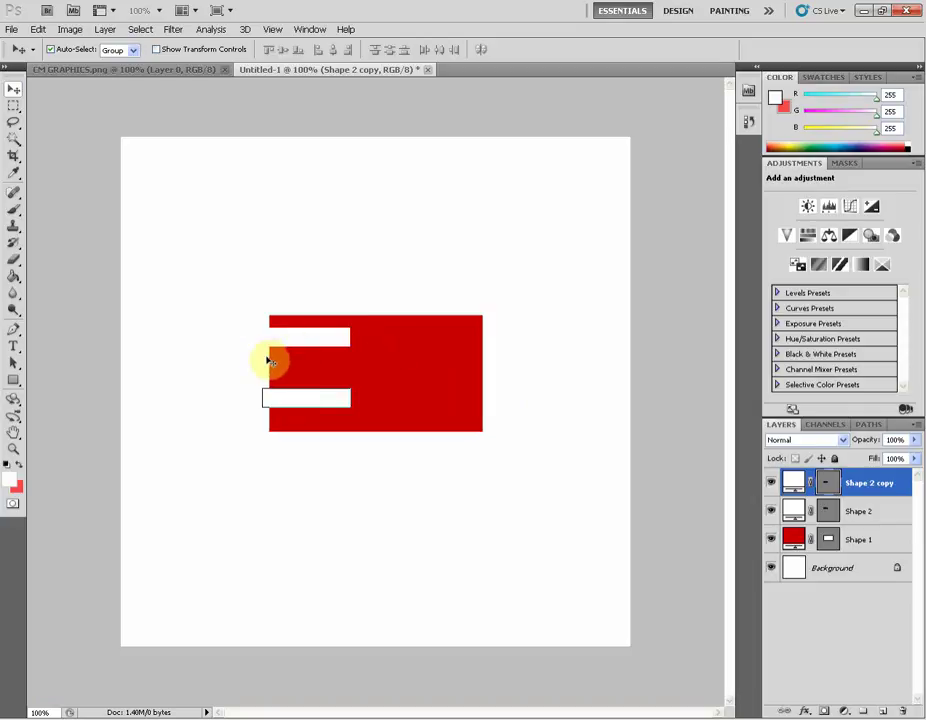
Duplicate the lower white bar's layer and rotate the copy 90° into a vertical bar.
right_click(864, 486)
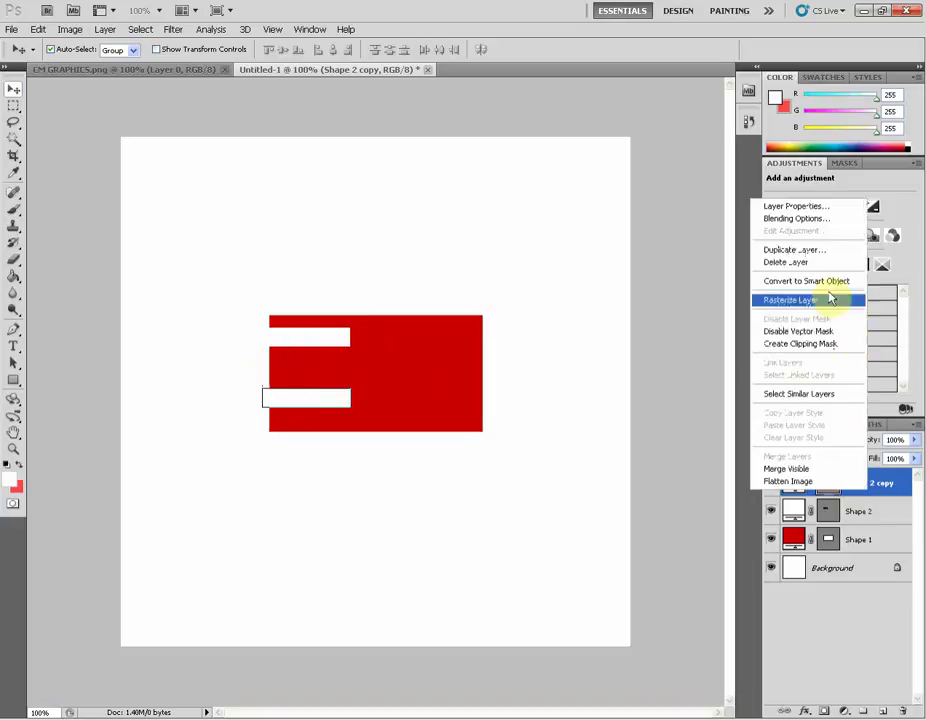
click(785, 251)
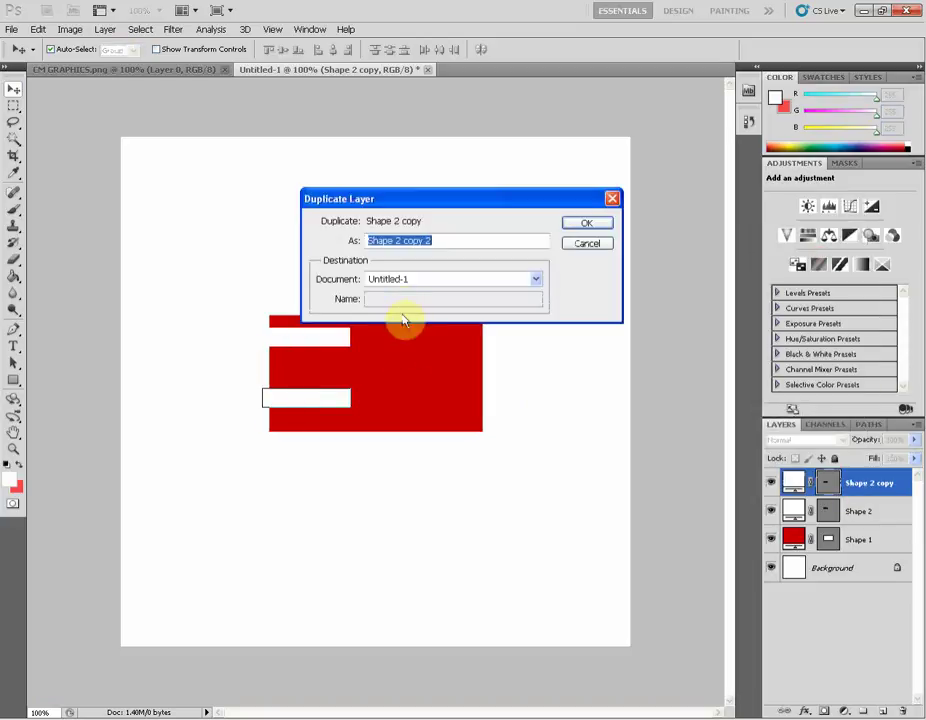
key(Return)
key(ctrl+t)
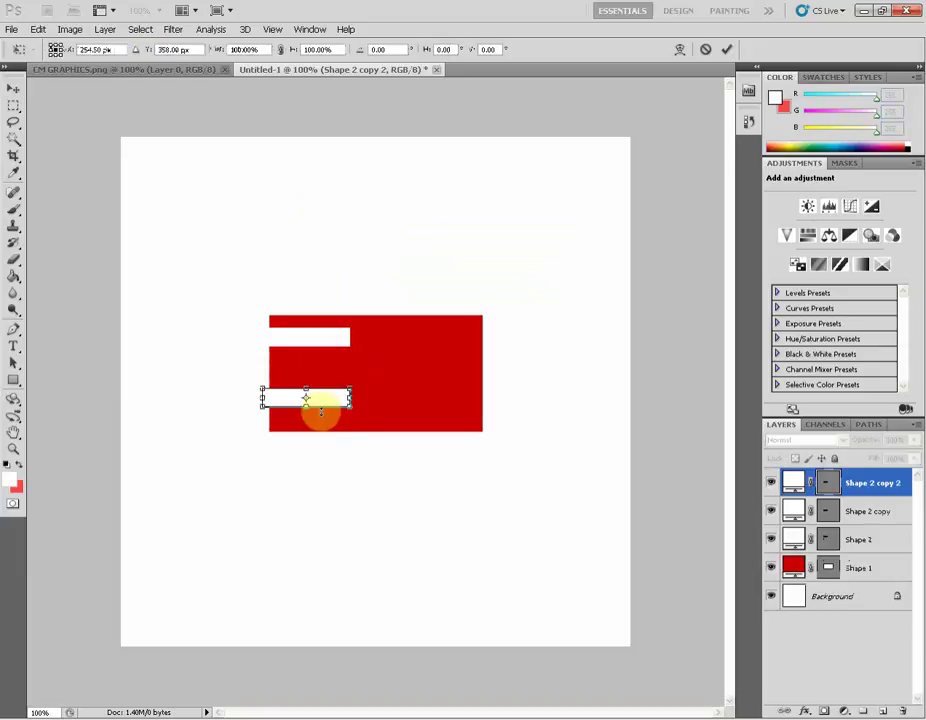
right_click(320, 398)
click(358, 533)
key(Return)
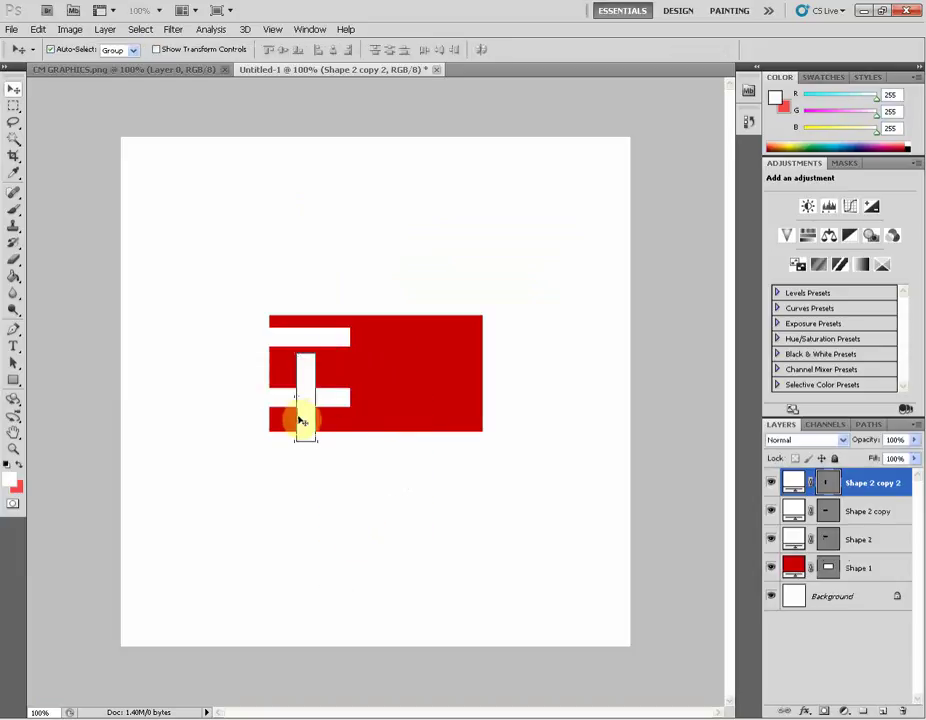
Move the vertical bar to the left ends of the horizontal bars and shorten it to about 80% height.
drag(300, 414, 271, 399)
key(ctrl+t)
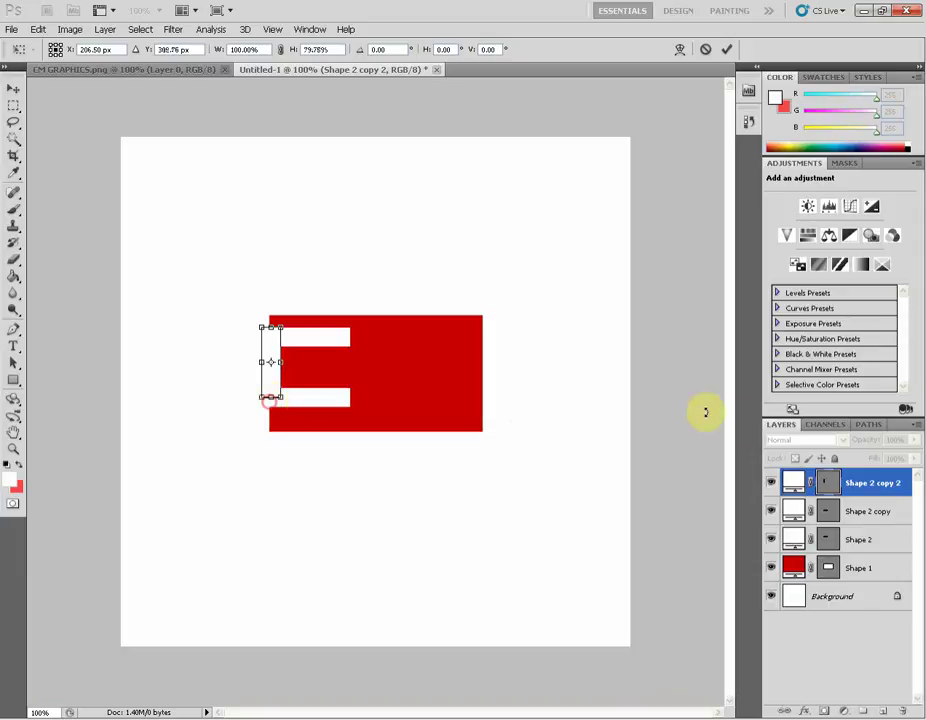
key(Return)
Shift the vertical bar slightly to the right and widen it a little over the red rectangle's left edge.
click(855, 486)
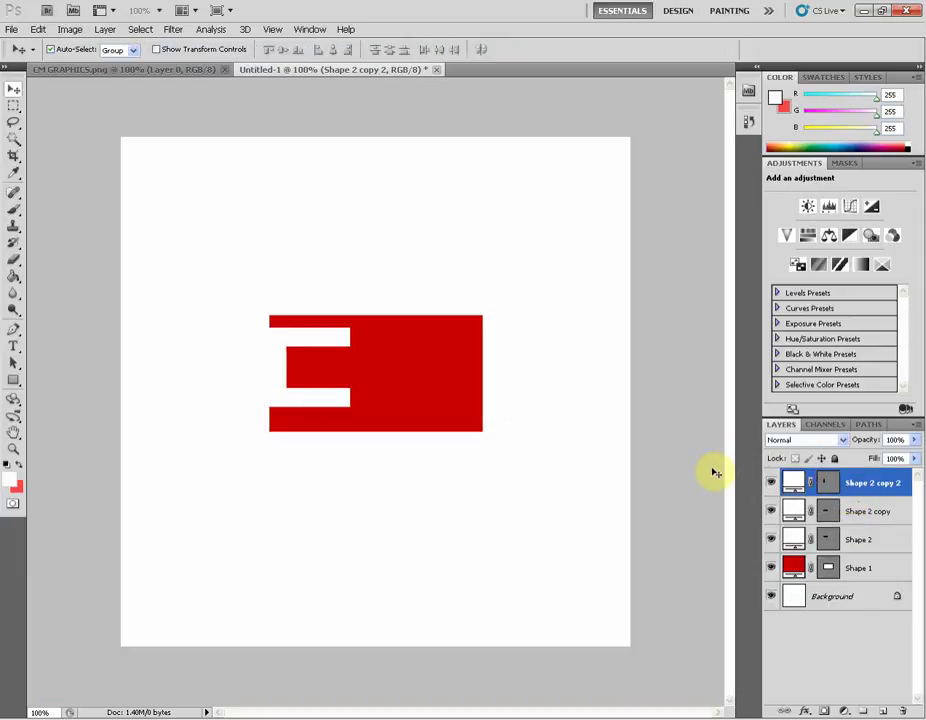
key(Left)
key(Left)
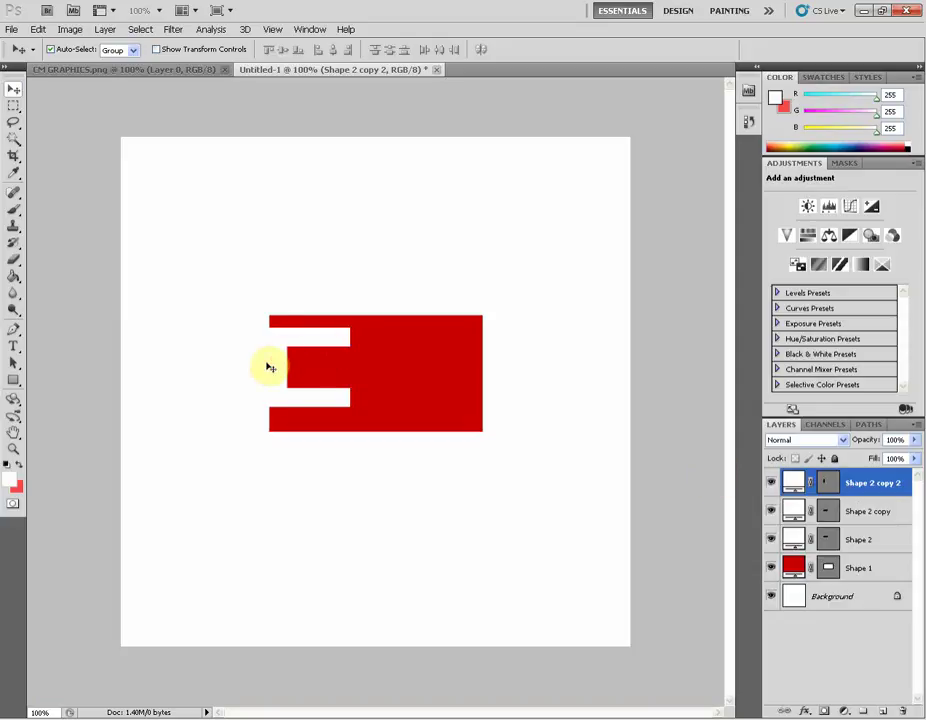
key(ctrl+t)
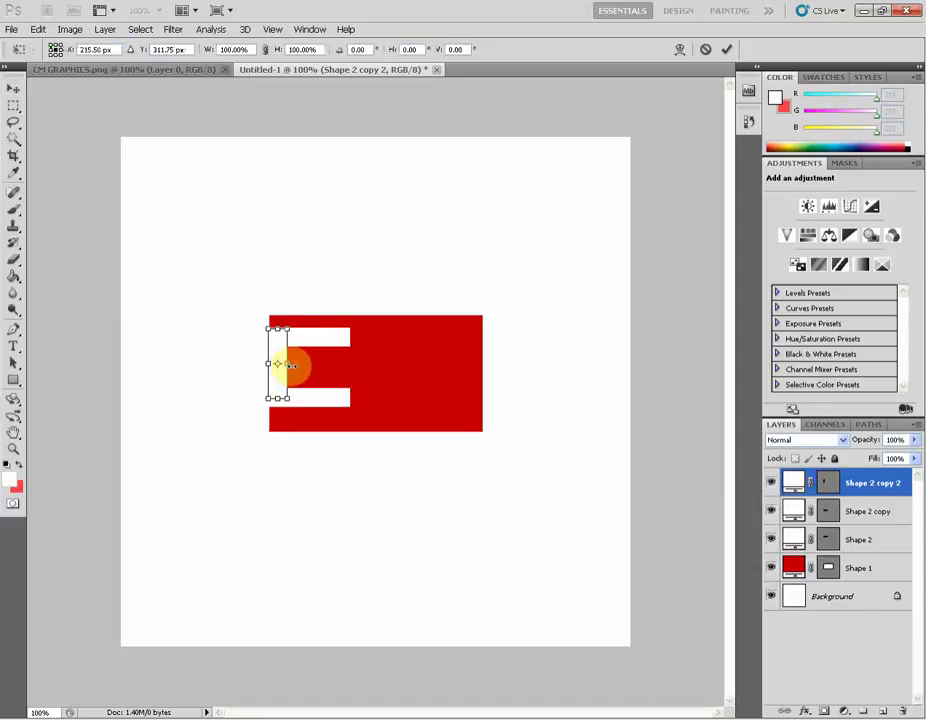
double_click(291, 366)
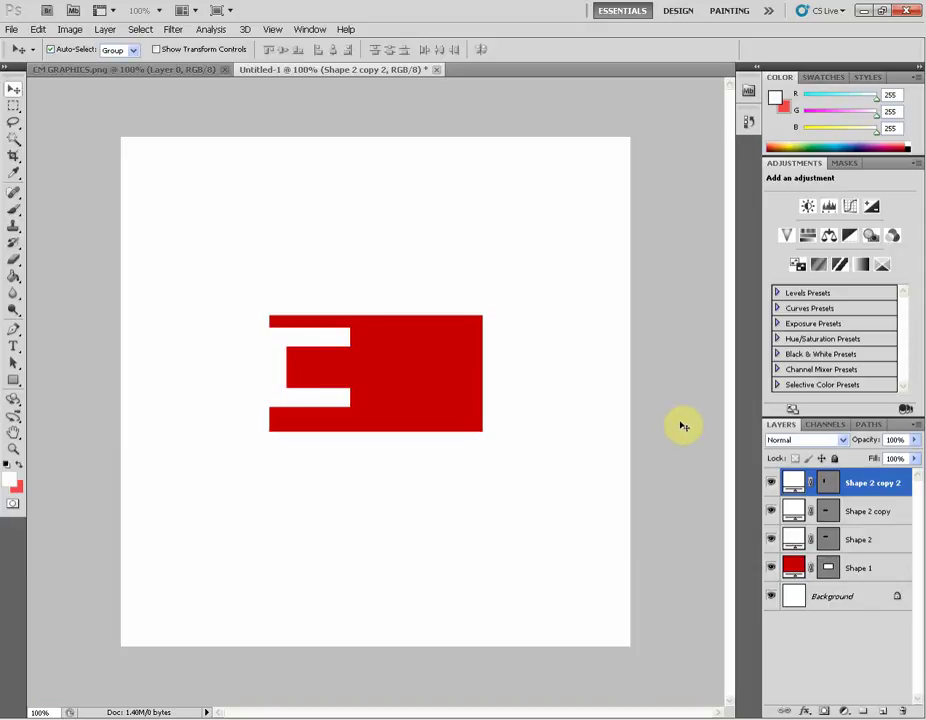
Identify the upper horizontal bar's layer by toggling layer visibility, and duplicate that layer.
shift+click(860, 541)
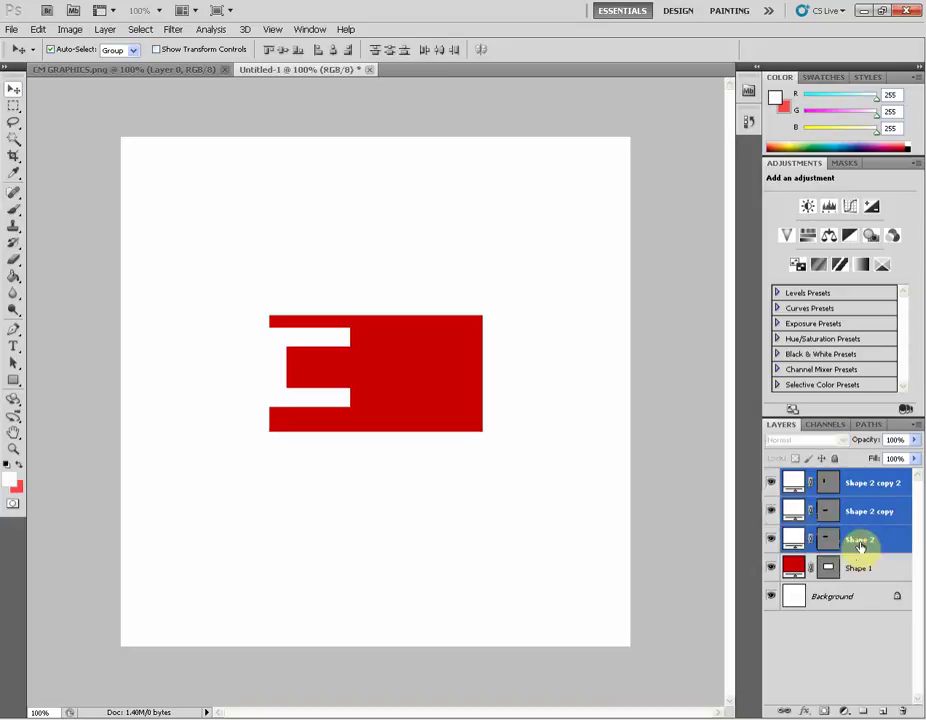
click(886, 483)
click(770, 484)
click(770, 484)
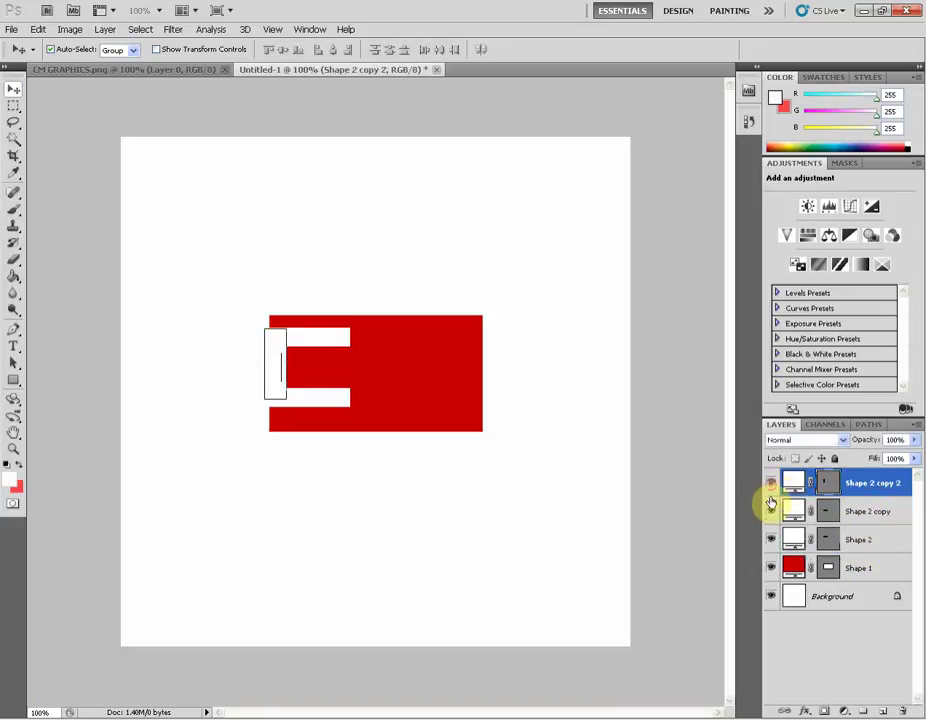
click(771, 540)
click(771, 540)
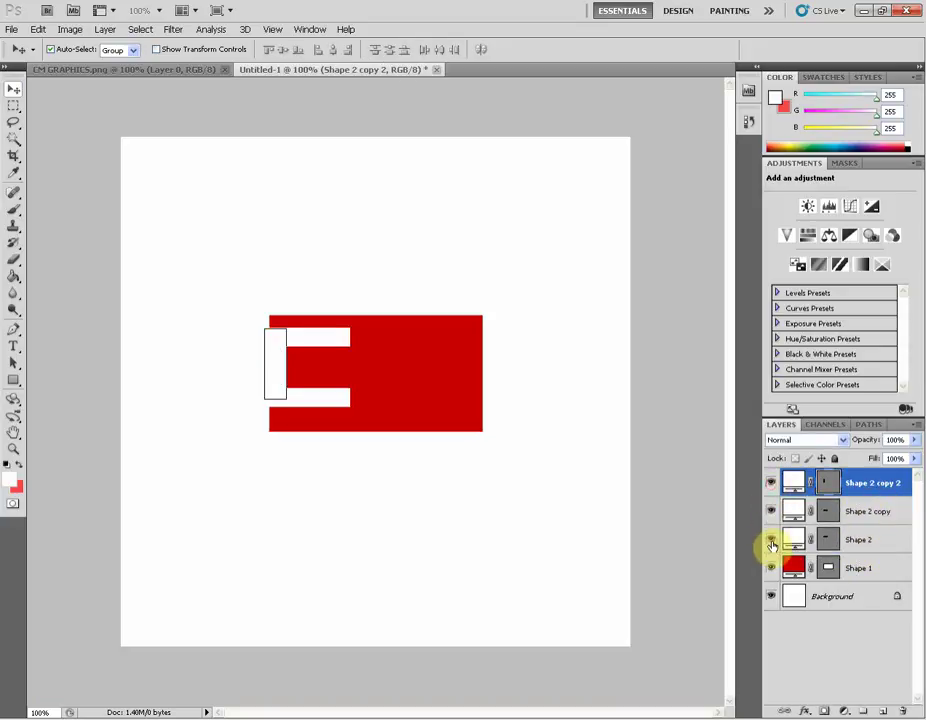
click(860, 541)
right_click(862, 543)
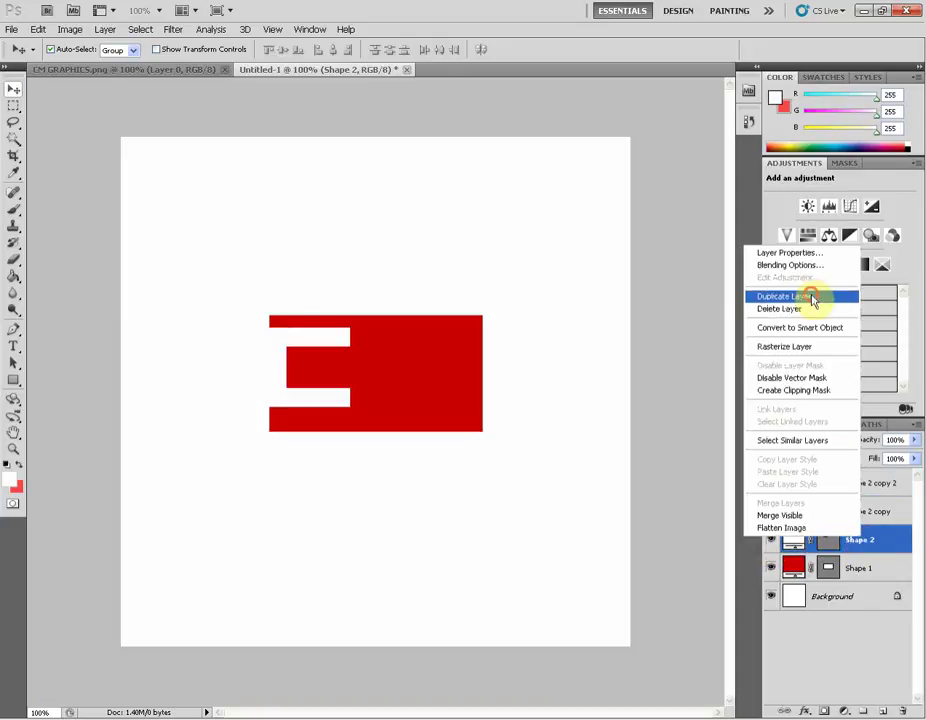
click(781, 296)
key(Return)
Undo the move of the red rectangle and turn off Auto-Select for the Move tool.
drag(335, 351, 418, 365)
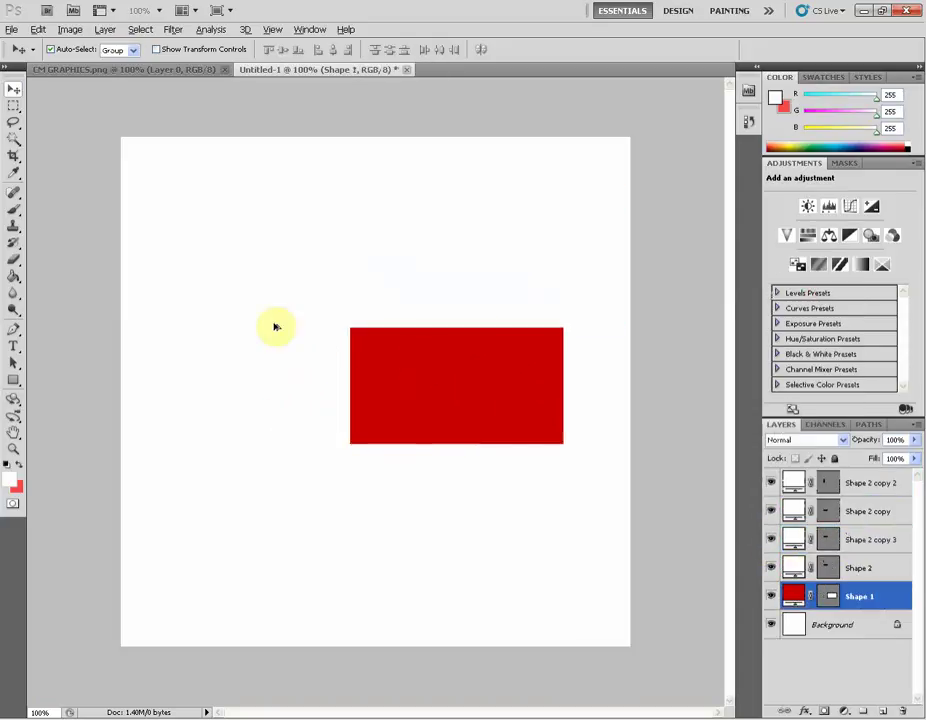
key(ctrl+z)
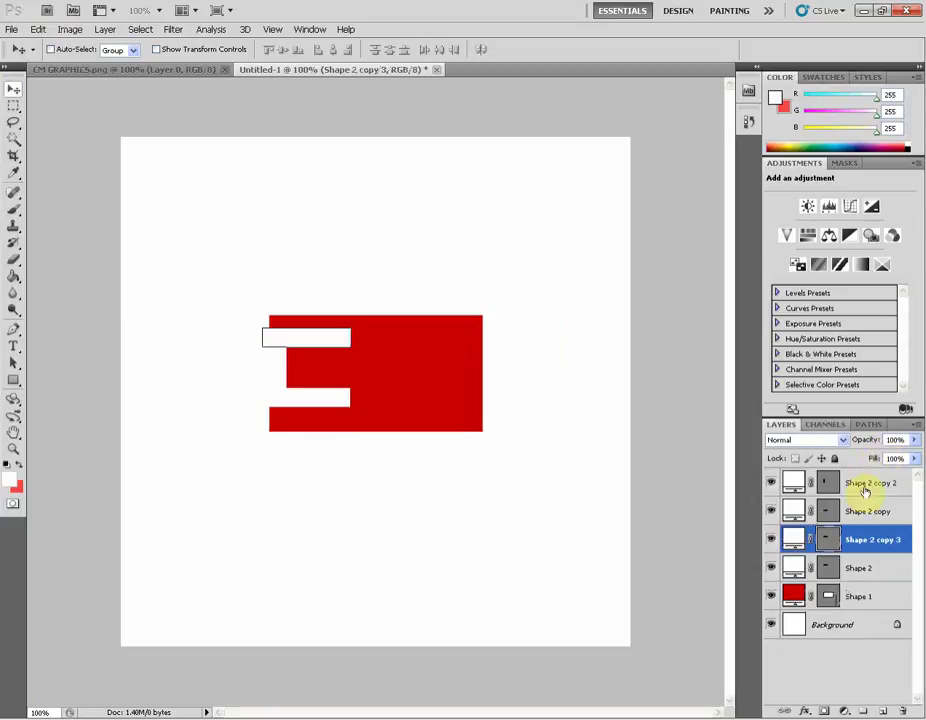
click(790, 488)
click(773, 486)
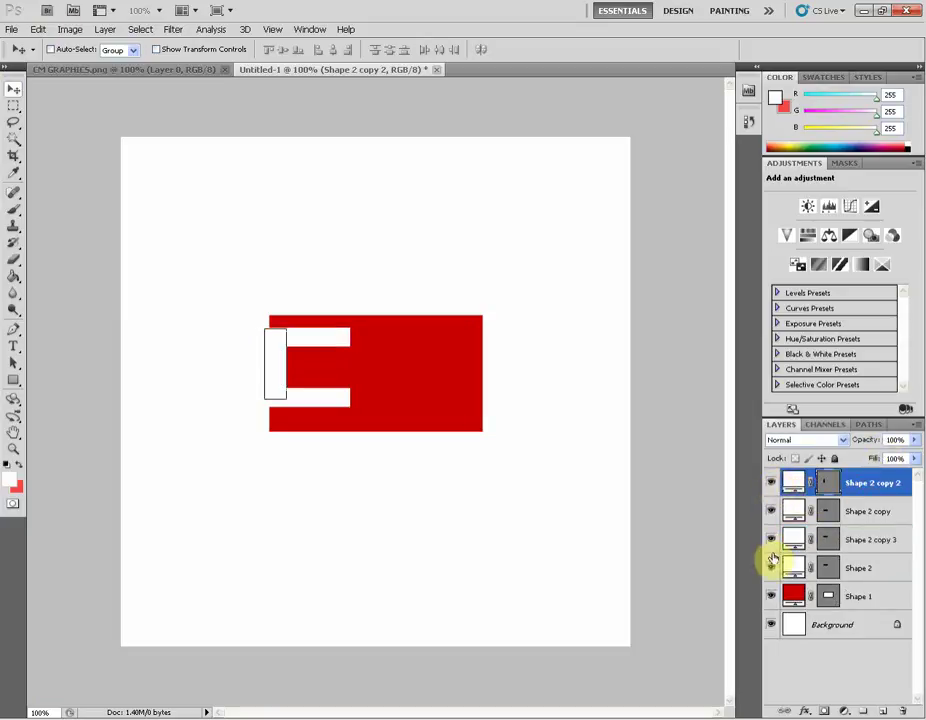
Rotate the upper bar's duplicate 90° clockwise and place it upright just right of the two horizontal bars.
click(891, 541)
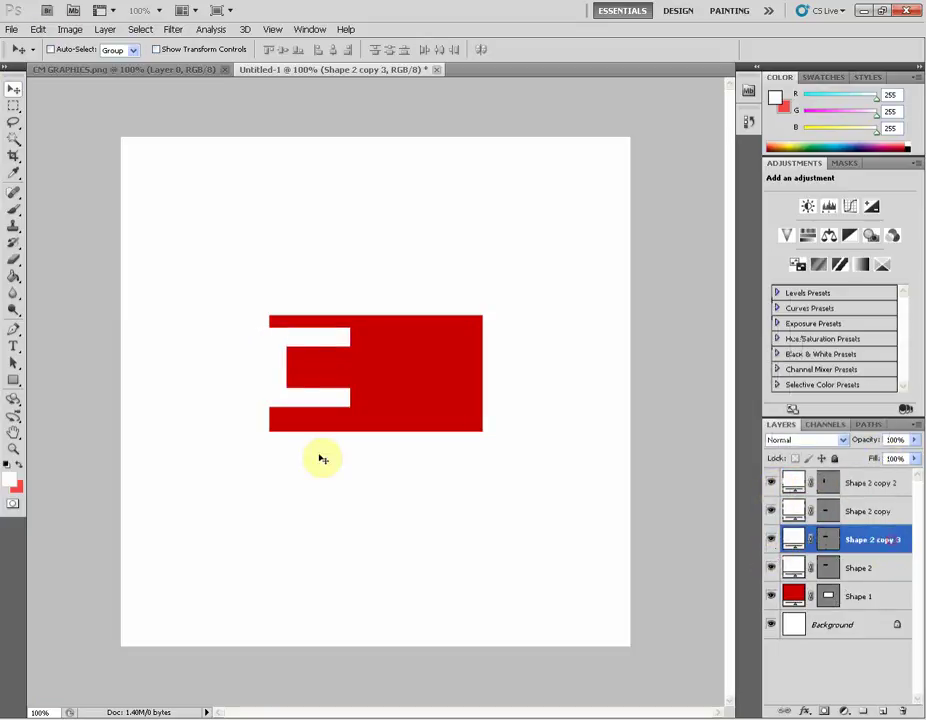
key(ctrl+t)
right_click(331, 336)
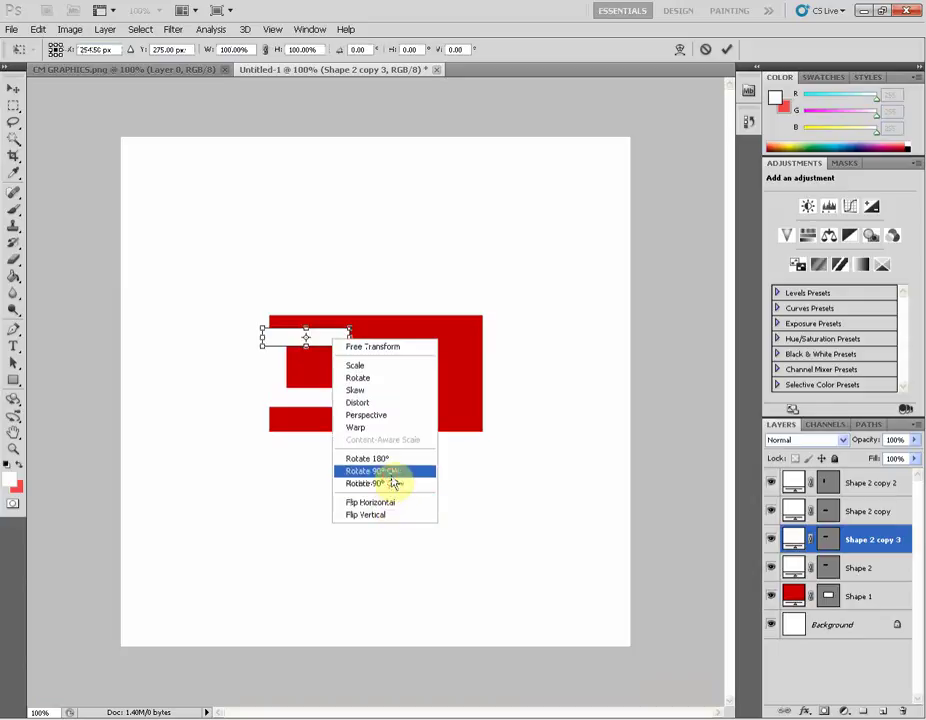
click(390, 473)
drag(296, 366, 385, 393)
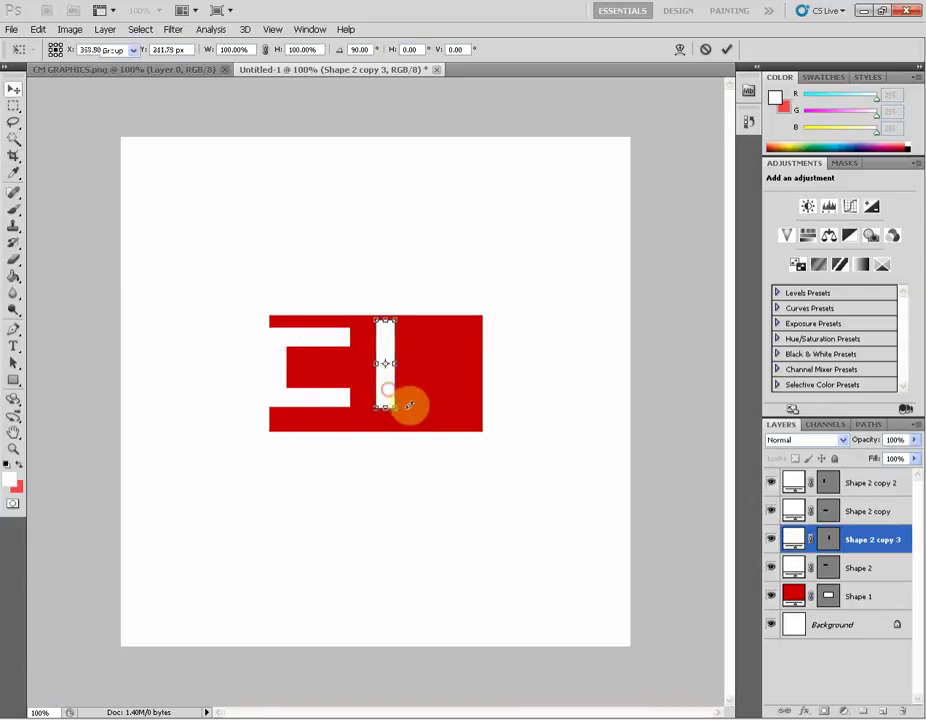
key(Return)
click(433, 367)
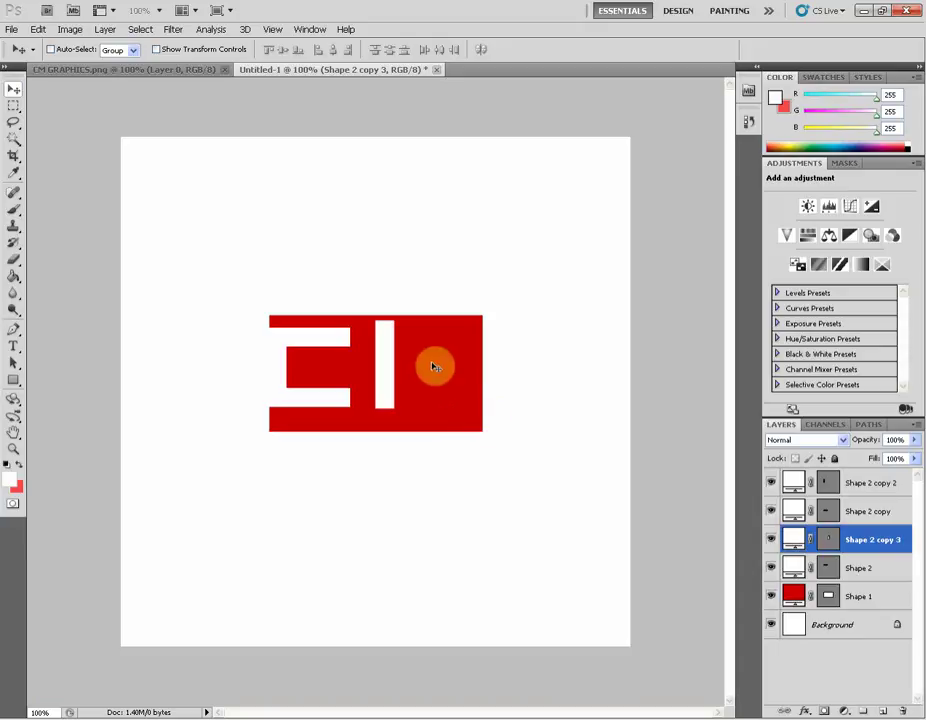
Stretch the lower horizontal bar to about 129% width to meet the right vertical bar, and shift the left vertical bar slightly right.
click(823, 511)
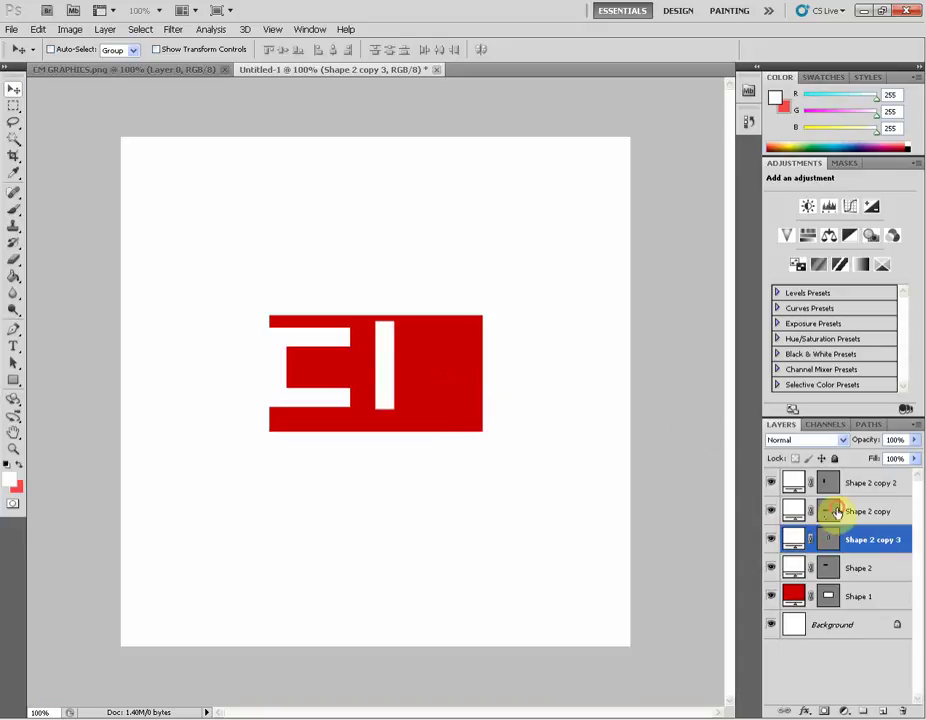
key(ctrl+t)
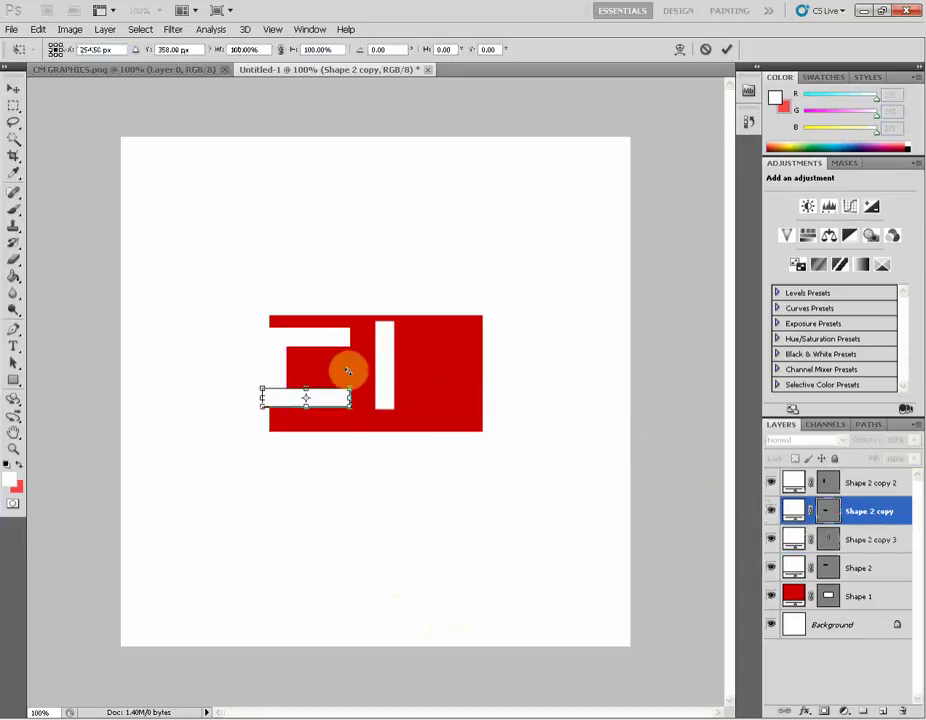
drag(350, 398, 376, 398)
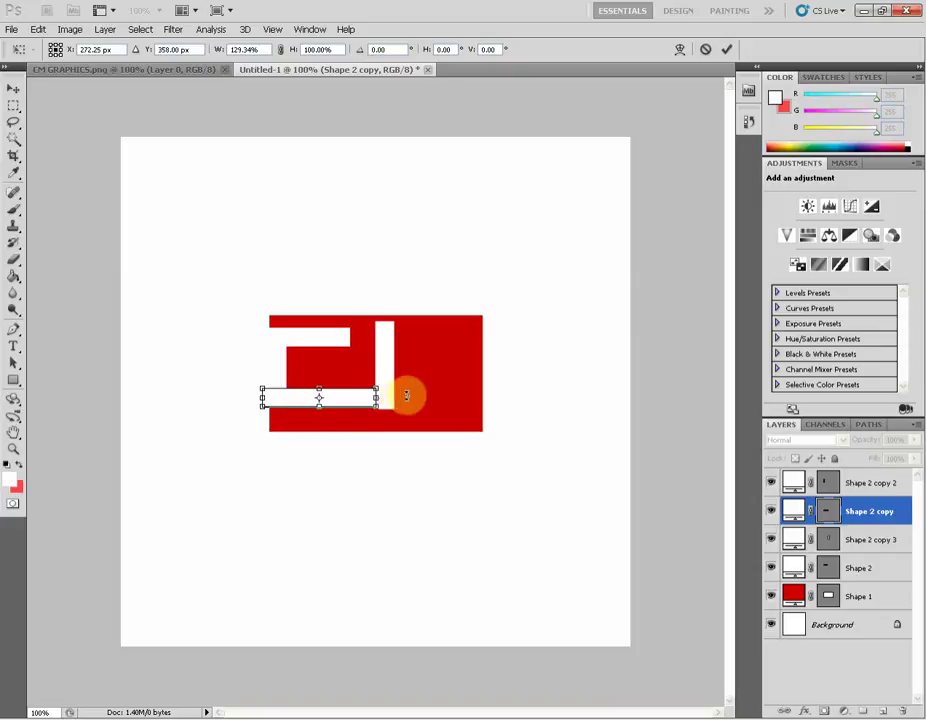
key(Return)
click(851, 492)
mouse_move(430, 490)
mouse_down()
mouse_move(413, 488)
mouse_move(434, 487)
mouse_up()
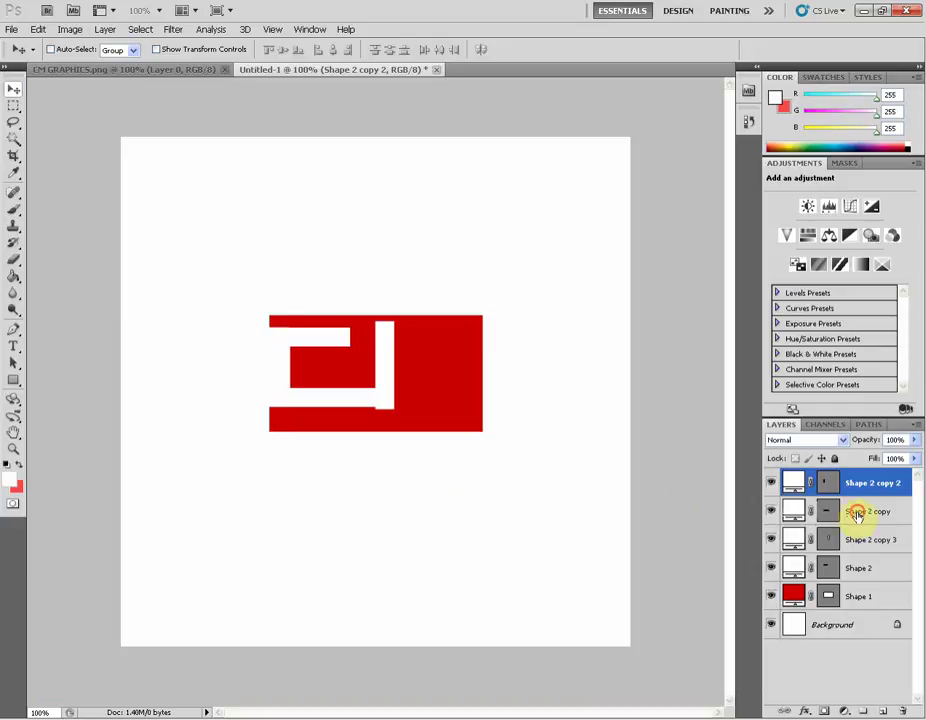
Move the right vertical bar left over the lower horizontal bar's end and shorten it to about 90% height.
click(833, 511)
click(845, 539)
click(770, 536)
click(770, 536)
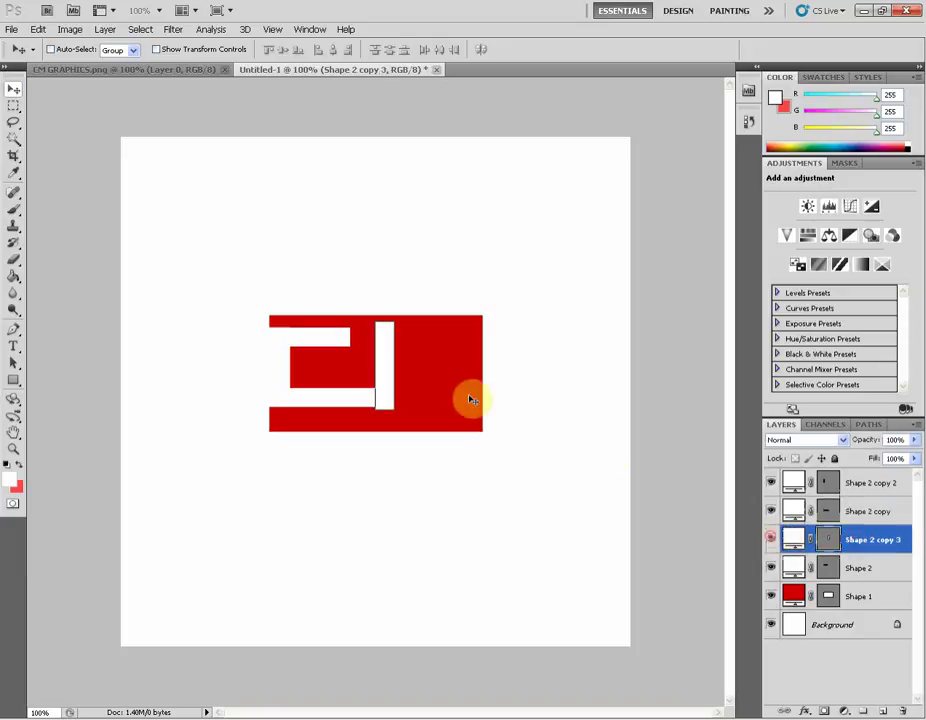
drag(383, 349, 366, 326)
key(ctrl+t)
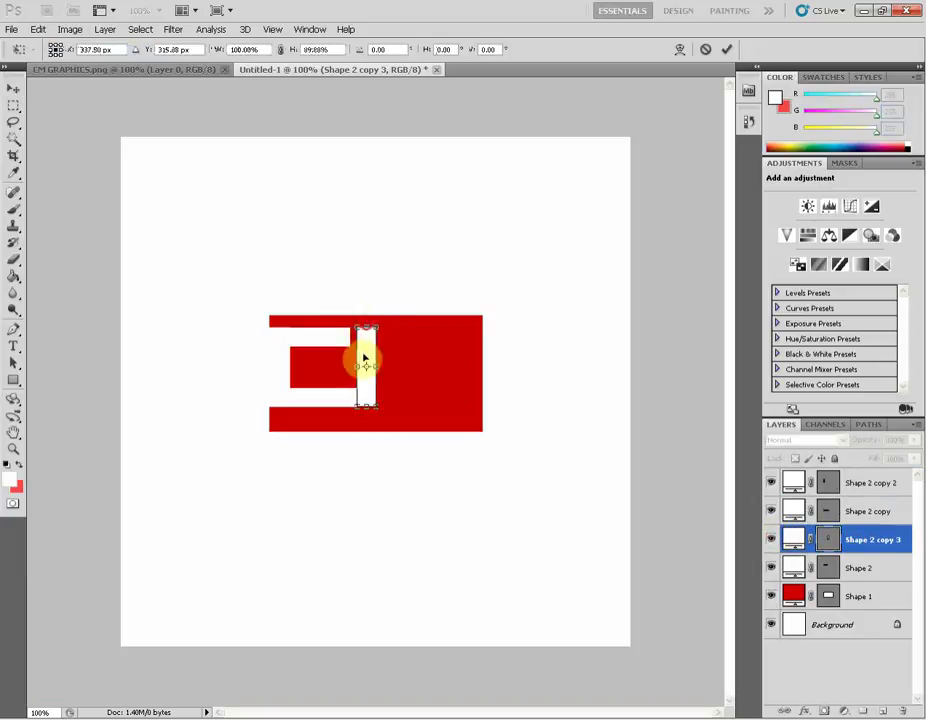
key(Return)
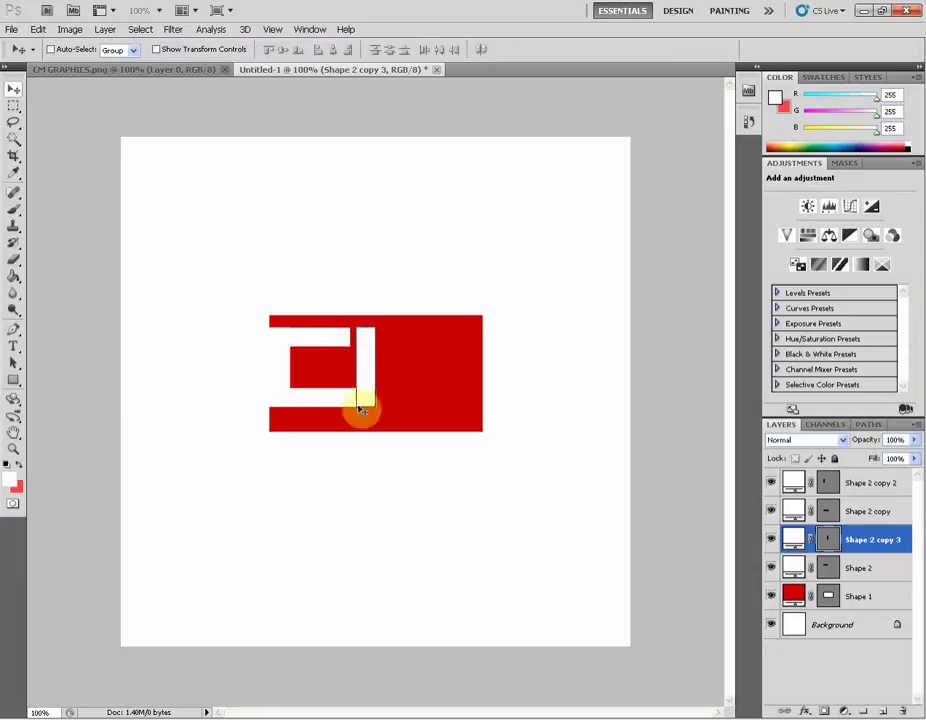
Fine-tune the right vertical bar to about 103.85% width and 100.69% height so it meets the lower bar's edges.
click(13, 449)
click(367, 372)
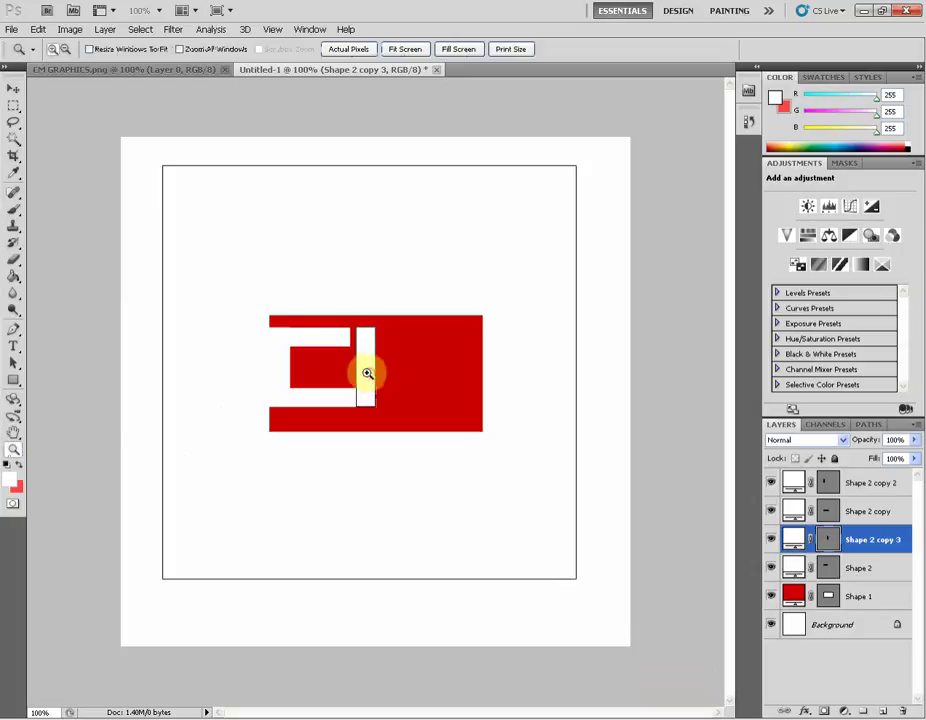
key(ctrl+y)
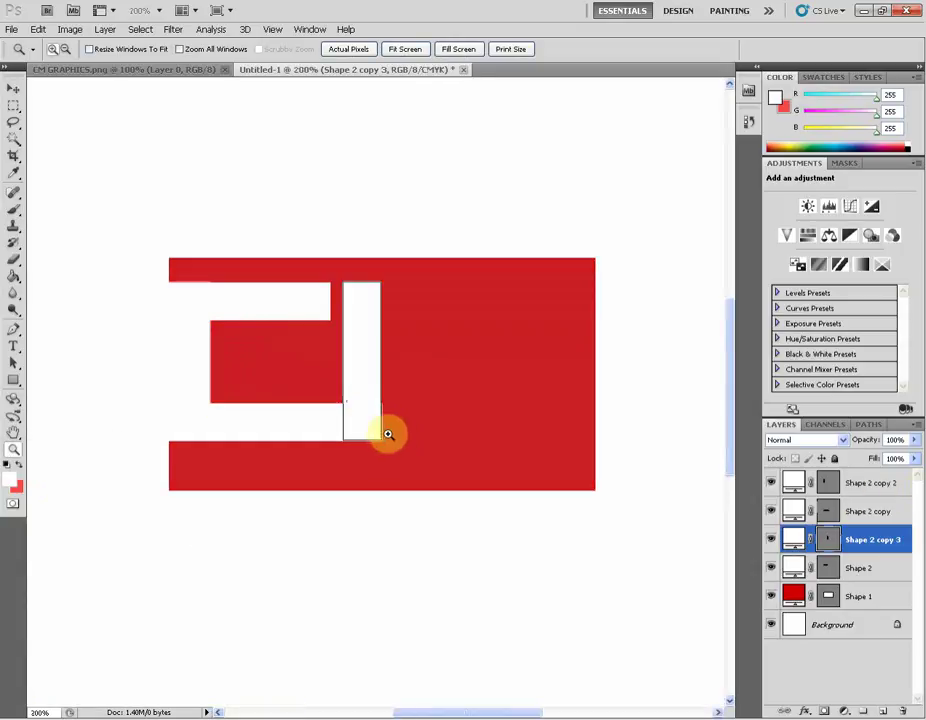
key(ctrl+t)
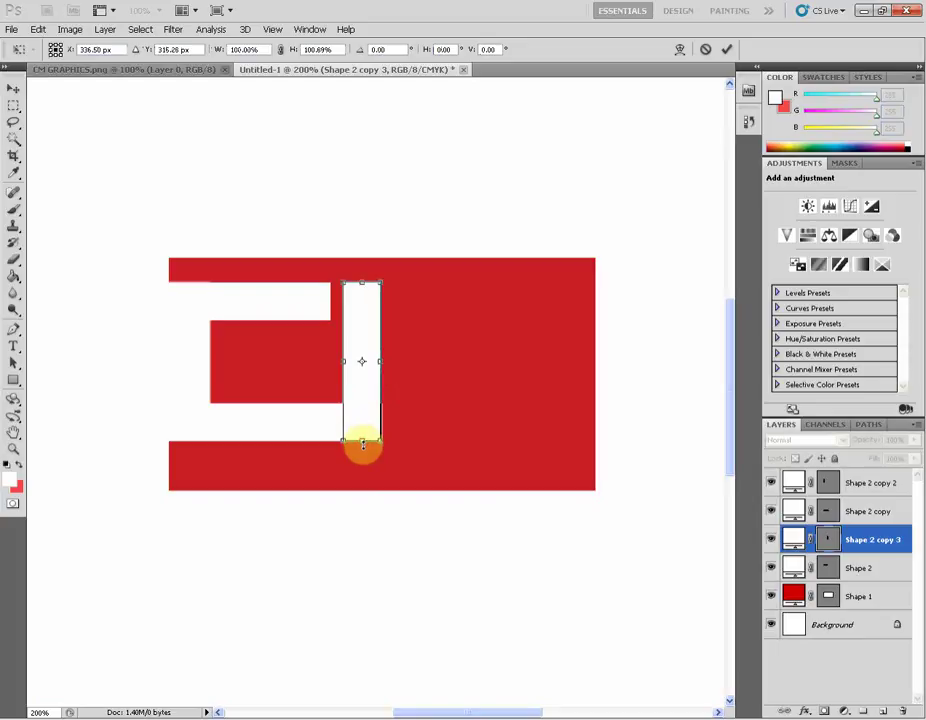
drag(362, 442, 384, 433)
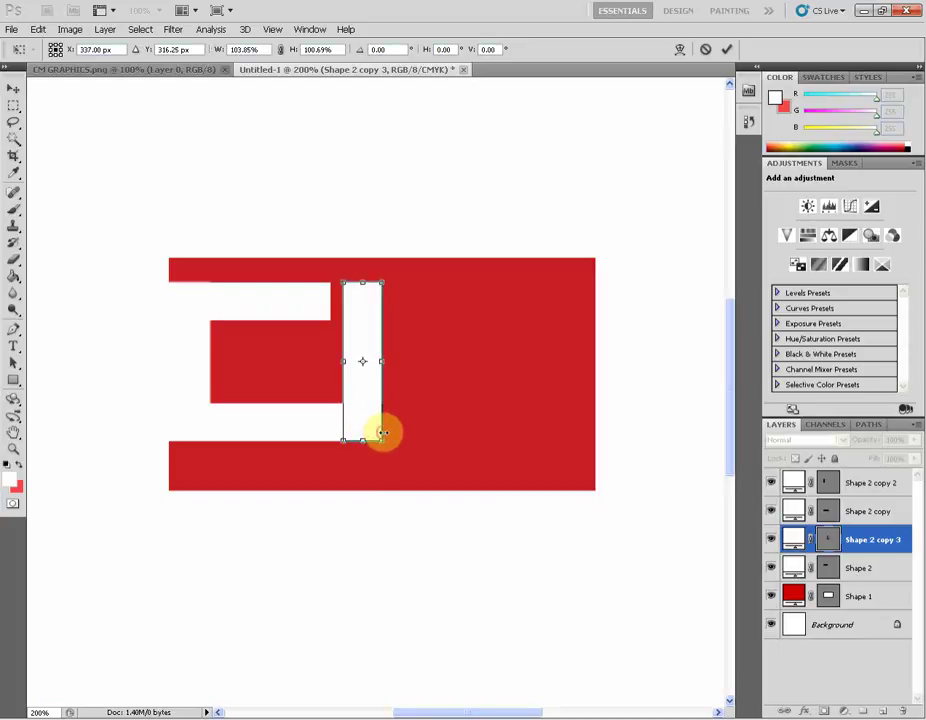
key(Return)
Duplicate the right vertical bar's layer and place the copy near the red rectangle's right edge at the same height.
click(887, 513)
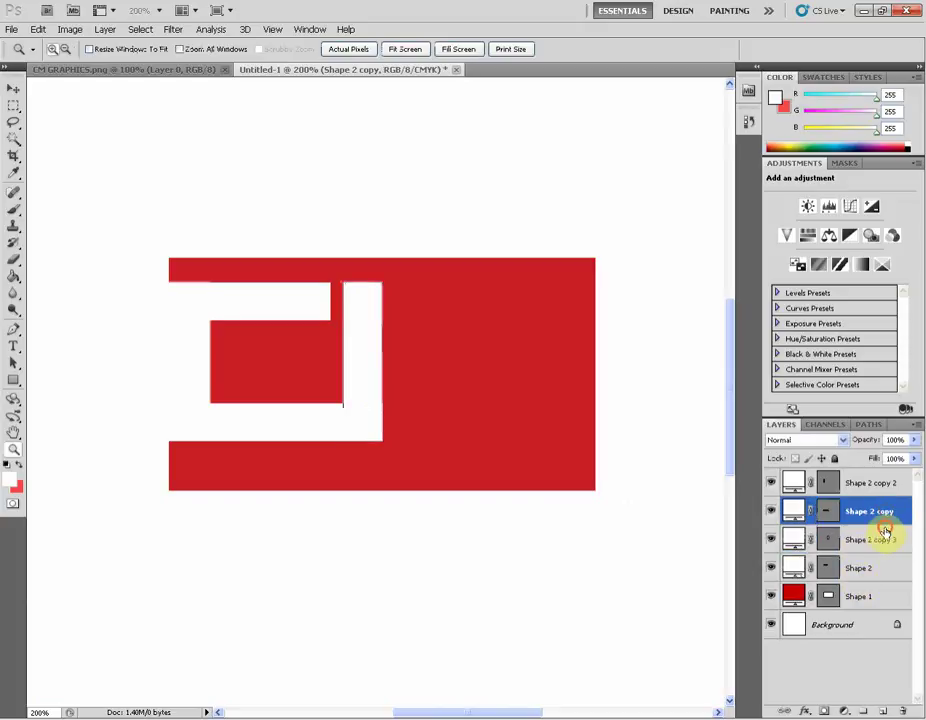
click(868, 540)
click(867, 513)
click(868, 539)
click(12, 91)
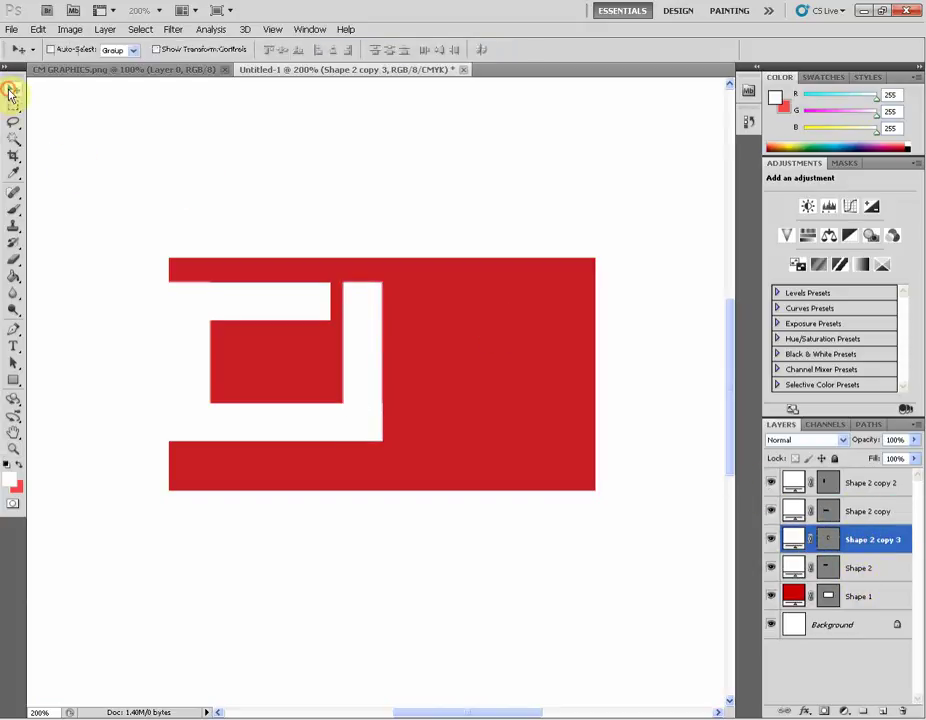
right_click(890, 539)
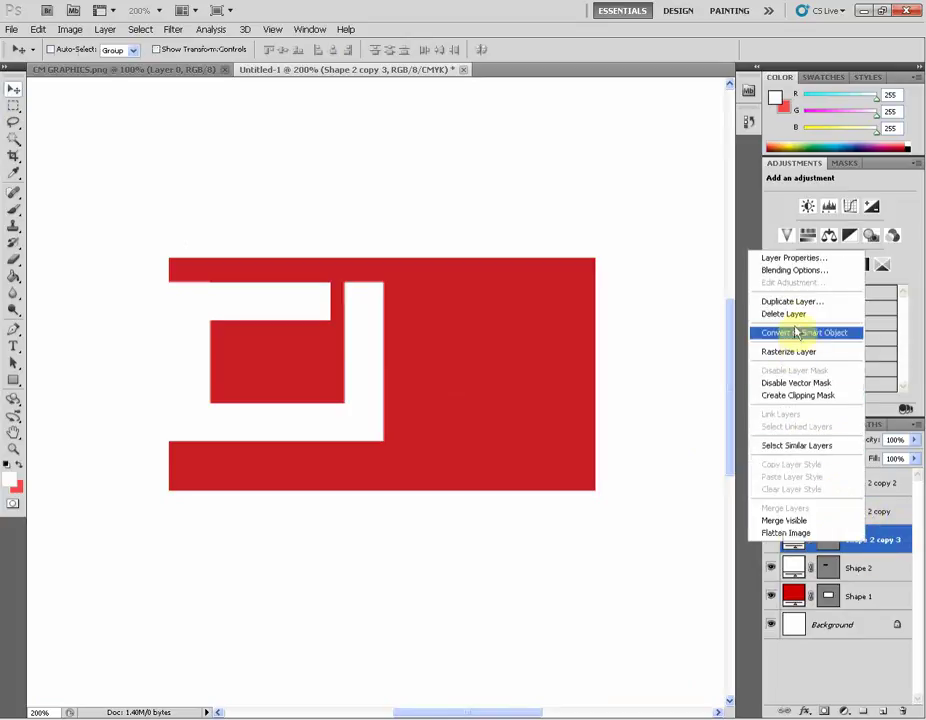
click(790, 302)
key(Return)
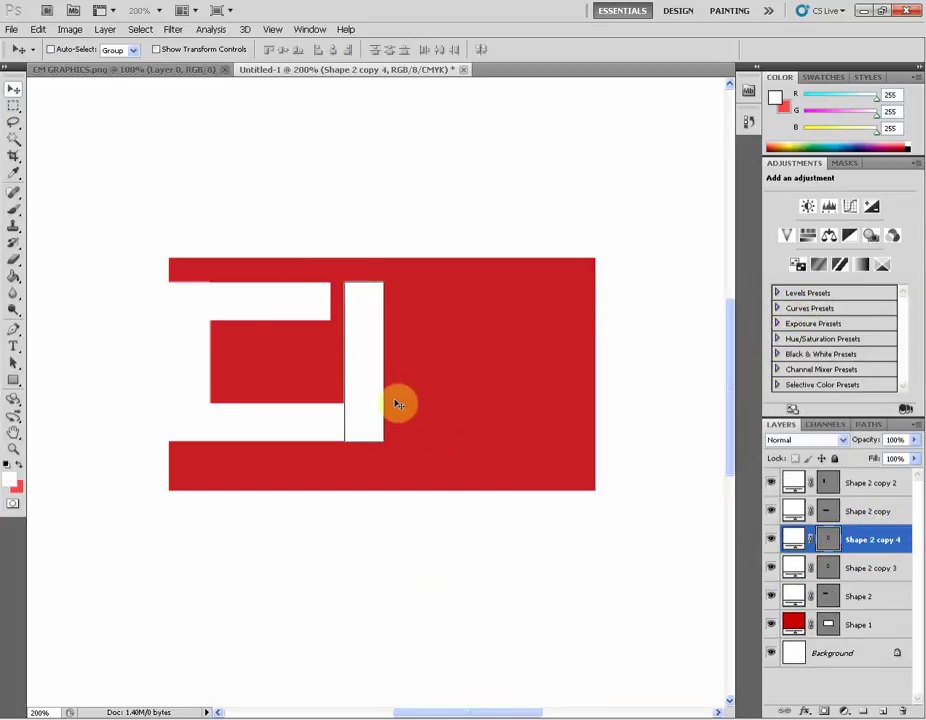
drag(395, 402, 543, 395)
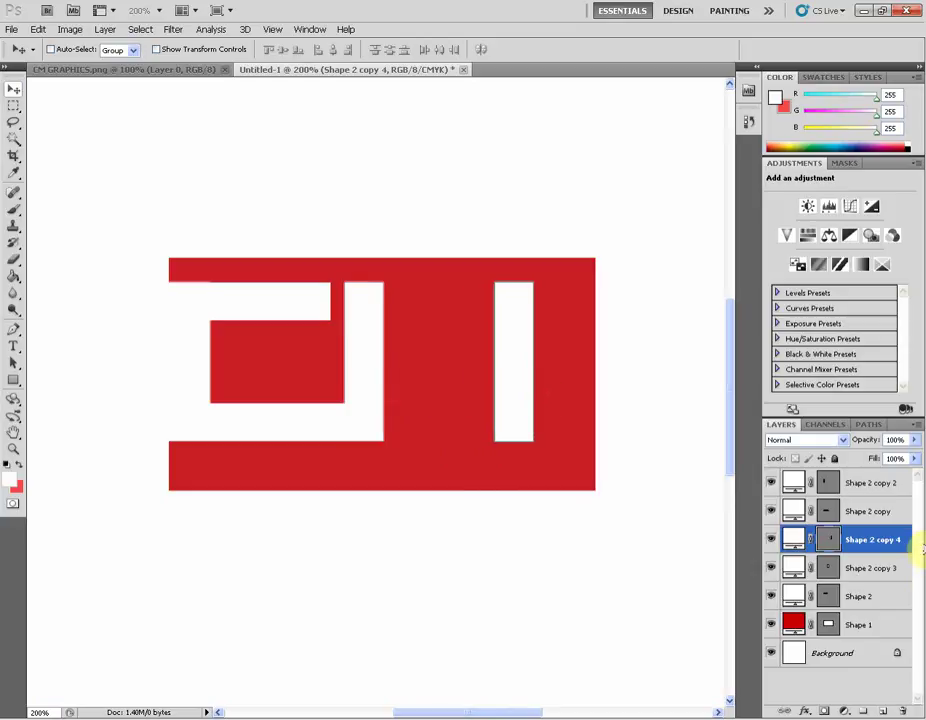
Duplicate the far-right vertical bar's layer and place the copy about midway between the two vertical bars.
click(888, 543)
right_click(888, 541)
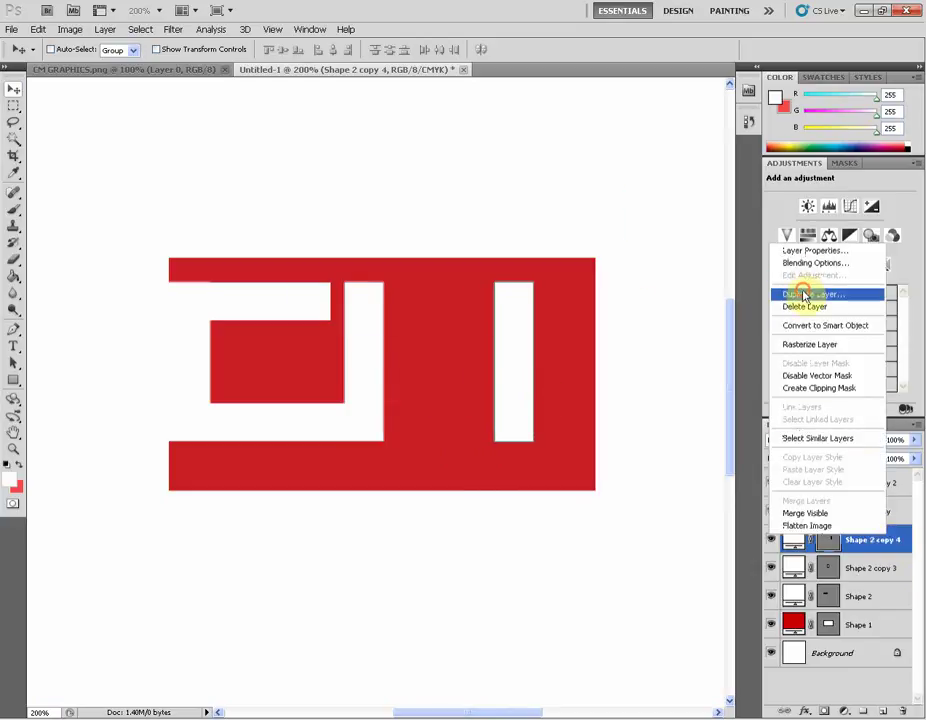
click(800, 294)
click(577, 226)
drag(517, 389, 446, 392)
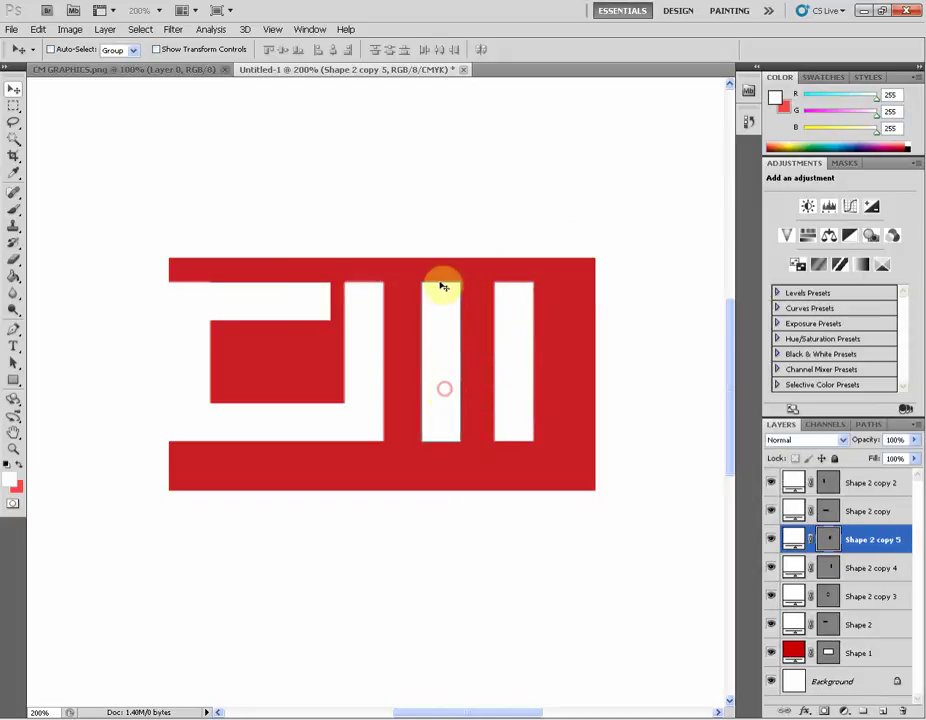
Shorten the middle vertical bar from its upper end to about 56% height.
key(ctrl+t)
drag(441, 283, 439, 352)
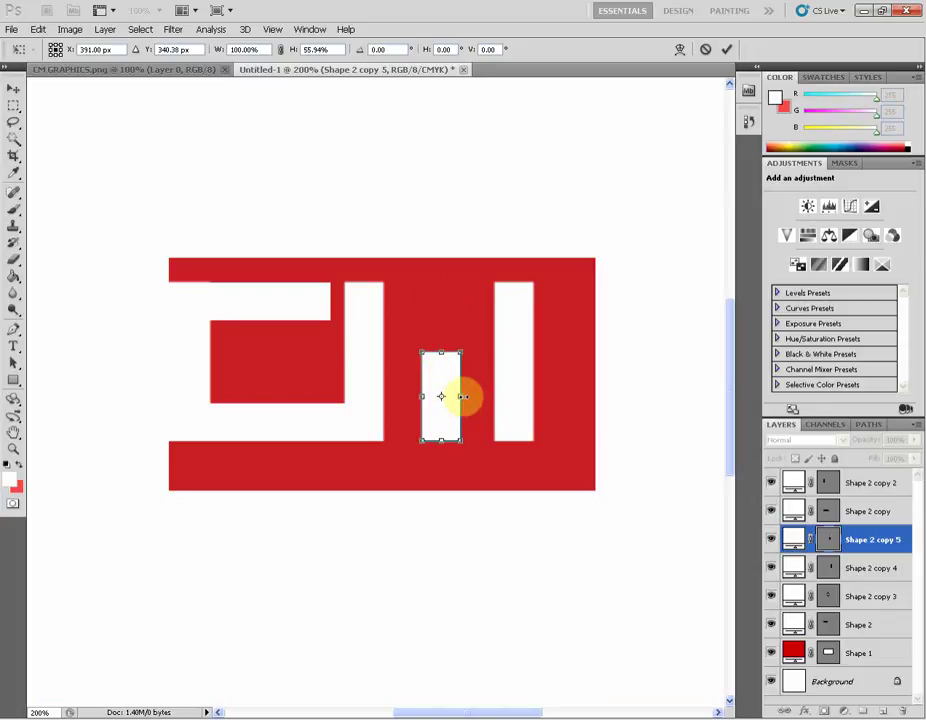
key(Return)
Duplicate the short middle bar's layer, place the copy just above it, and narrow the copy to about 59% width.
right_click(834, 531)
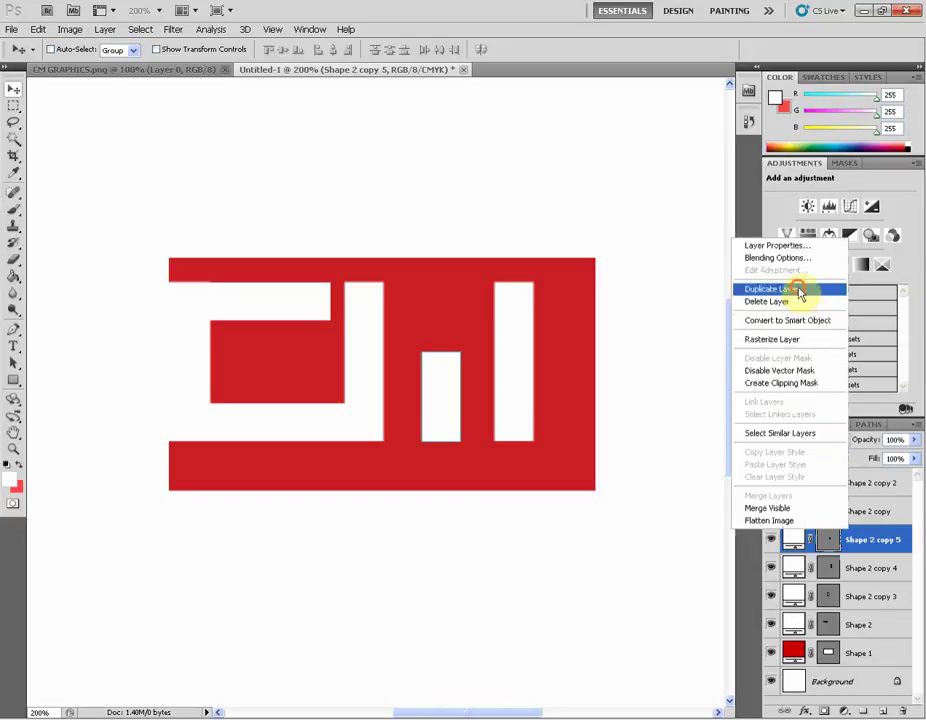
click(780, 289)
key(Return)
drag(343, 376, 401, 301)
key(ctrl+t)
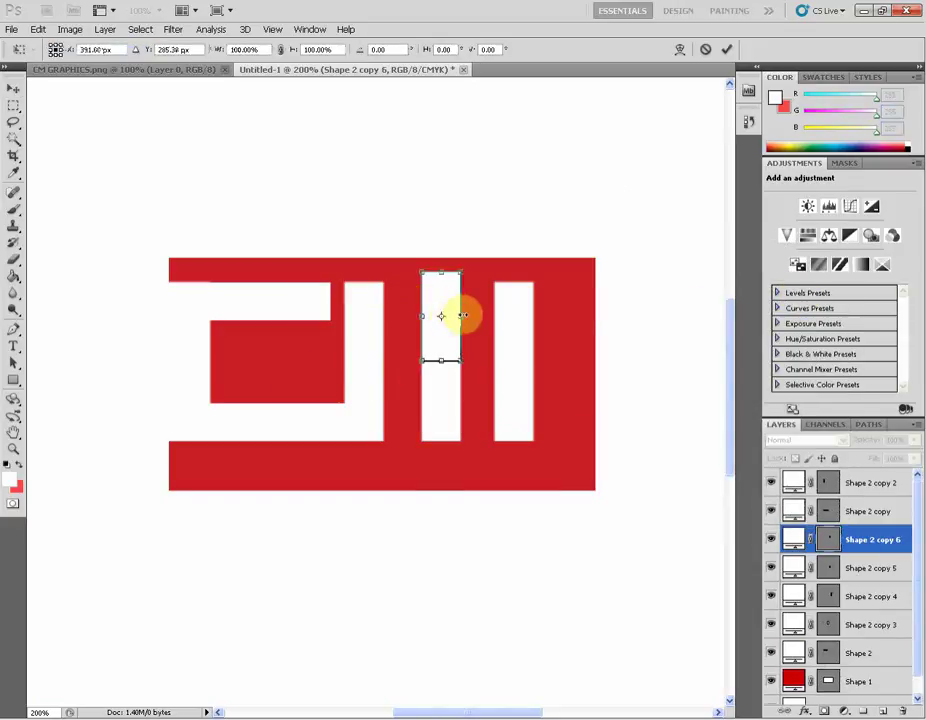
drag(460, 316, 452, 316)
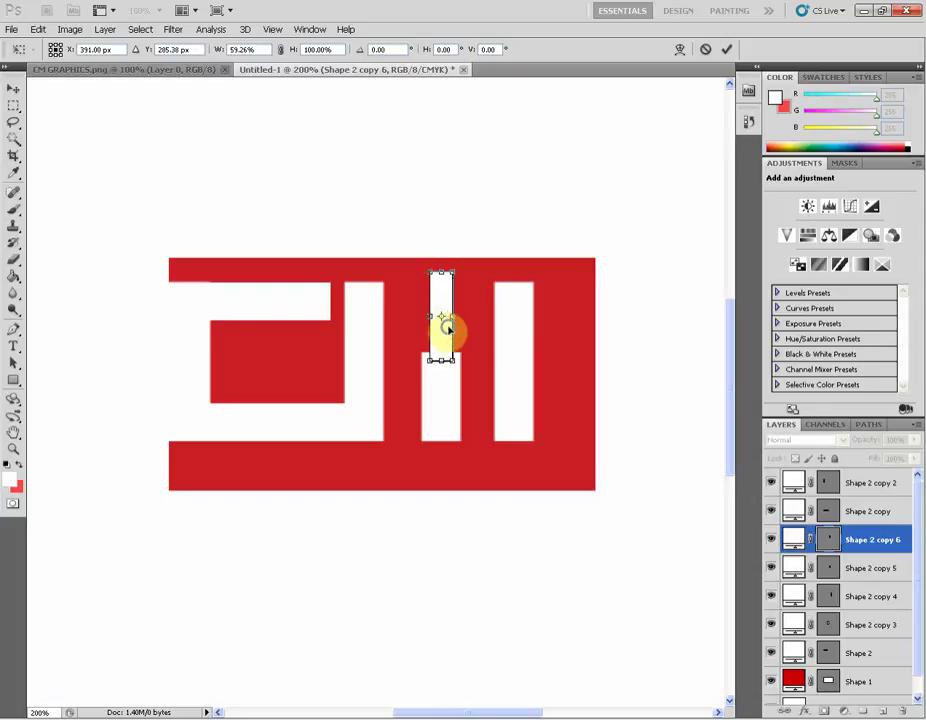
Rotate the narrow bar to -30°, stretch it to about 144% height, and place it diagonally between the neighbouring vertical bars.
right_click(449, 328)
click(465, 367)
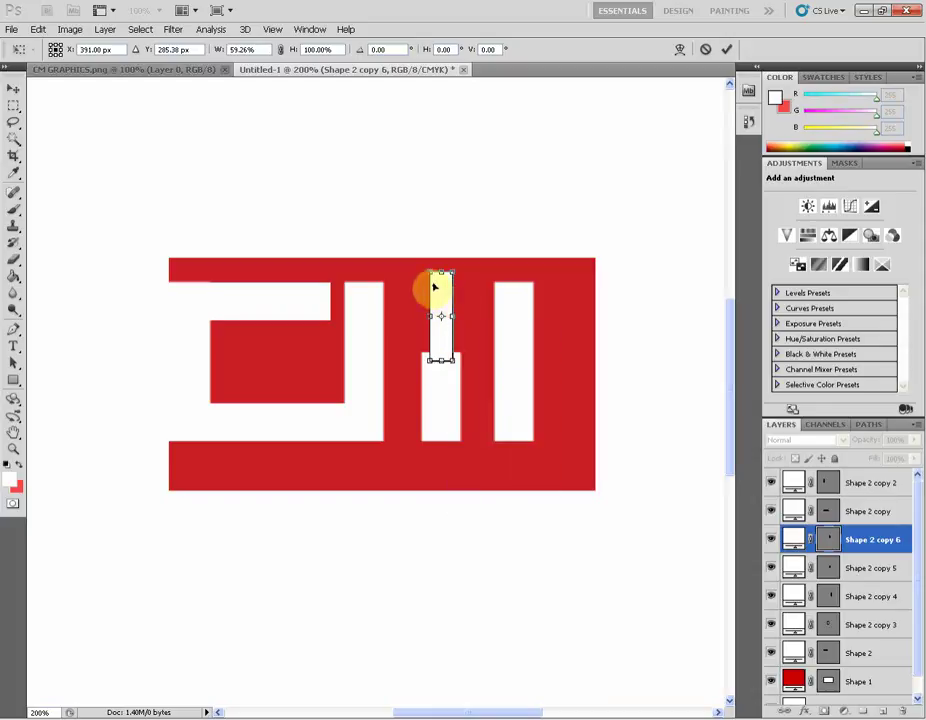
drag(429, 281, 414, 329)
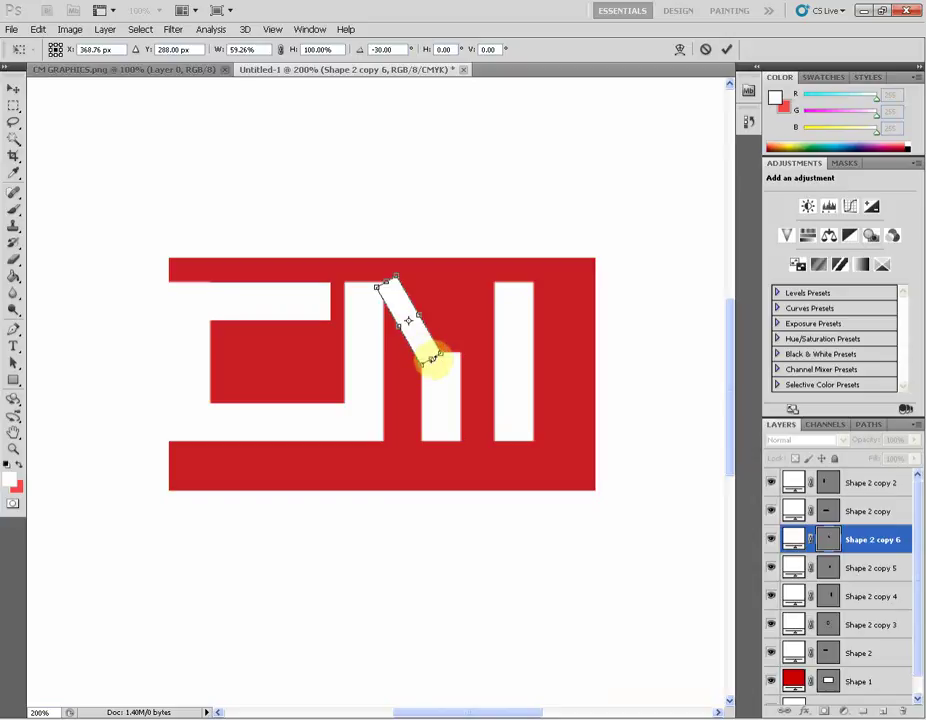
right_click(424, 349)
click(446, 376)
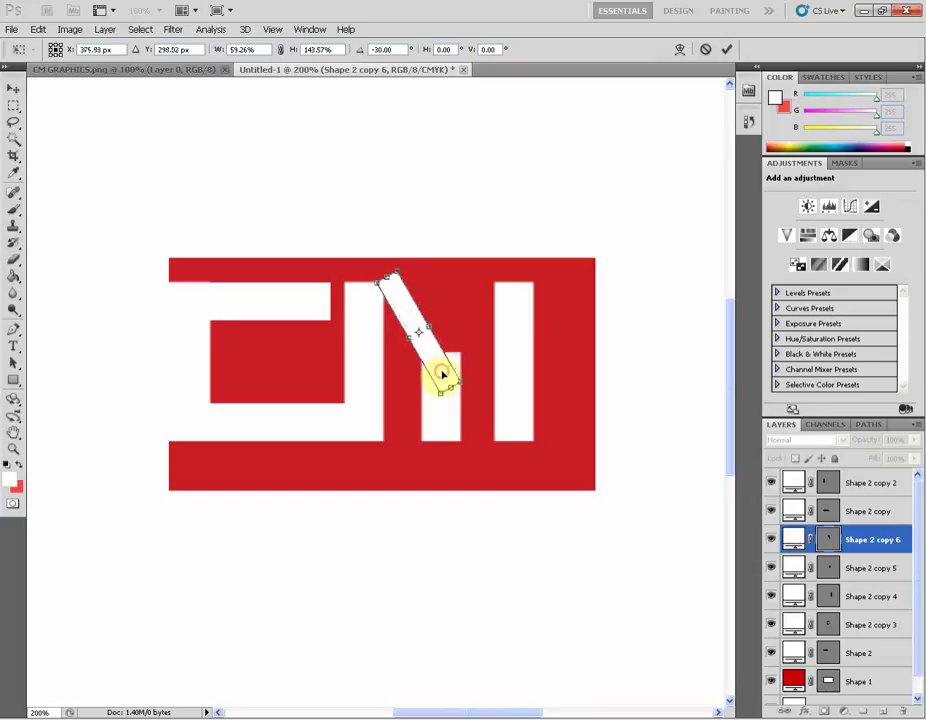
mouse_move(442, 374)
mouse_down()
mouse_move(413, 385)
mouse_move(435, 380)
mouse_up()
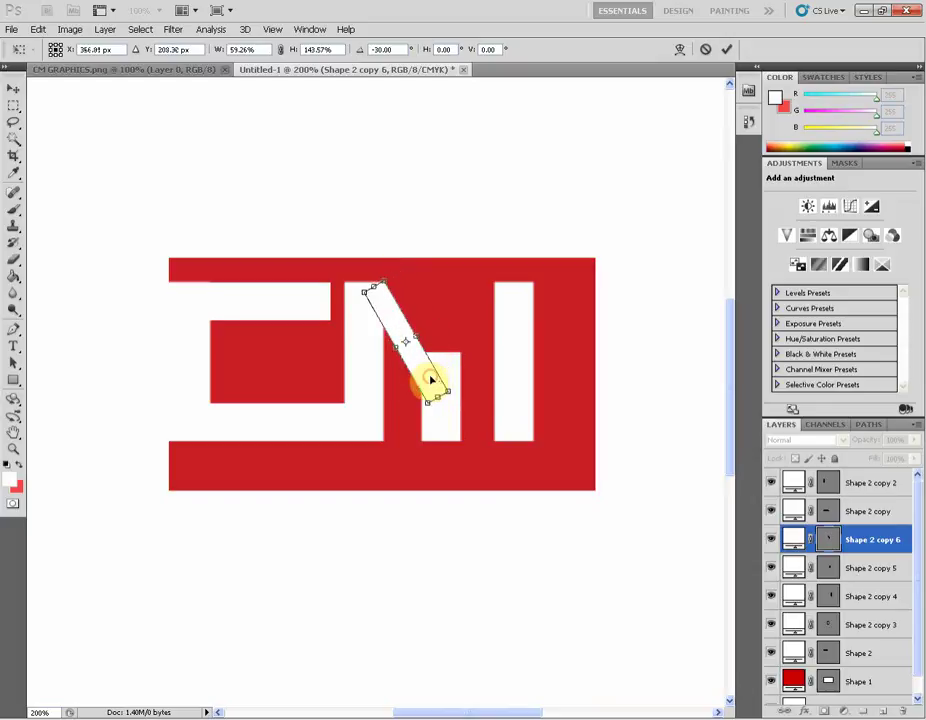
key(Return)
Select the diagonal bar's layer and turn on Auto-Select for the Move tool.
click(880, 564)
click(877, 550)
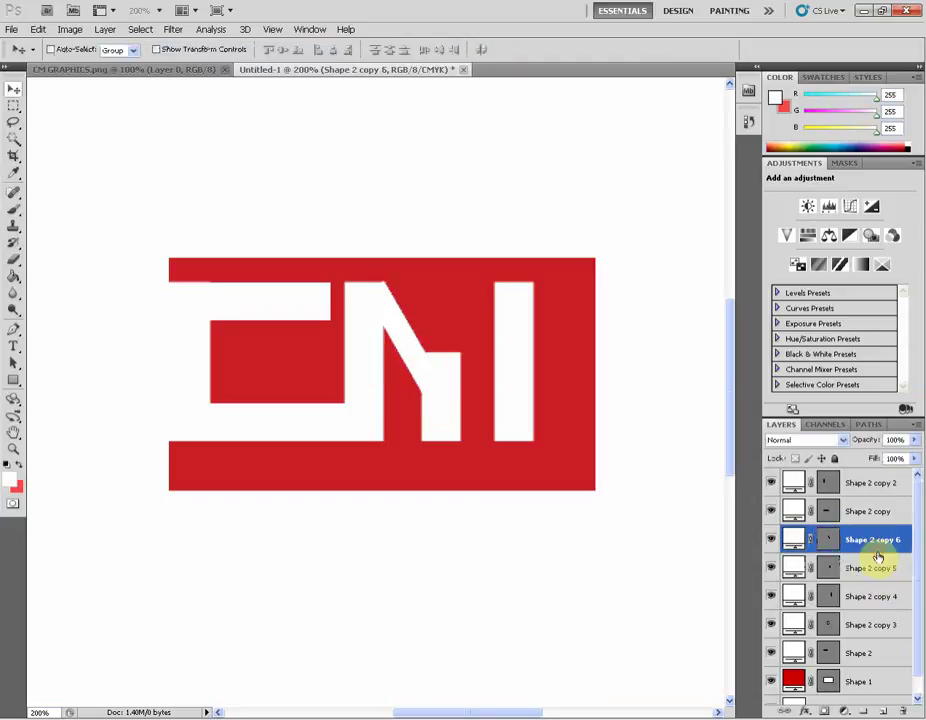
click(51, 49)
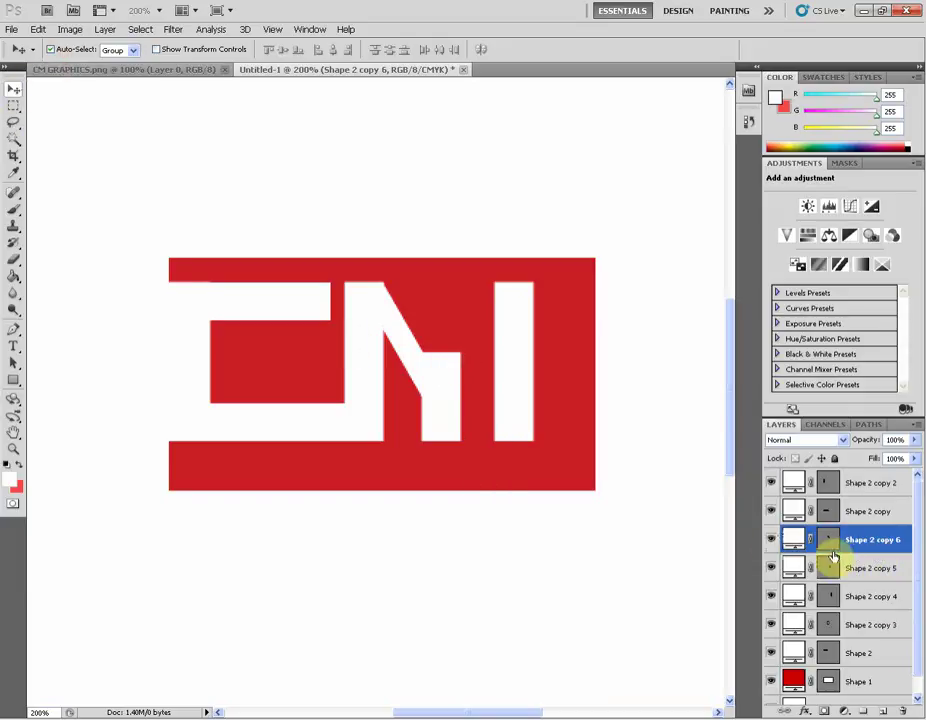
click(455, 430)
key(ctrl+t)
key(Right)
key(Right)
key(Right)
key(Down)
key(Down)
key(Down)
key(Down)
key(Down)
key(Down)
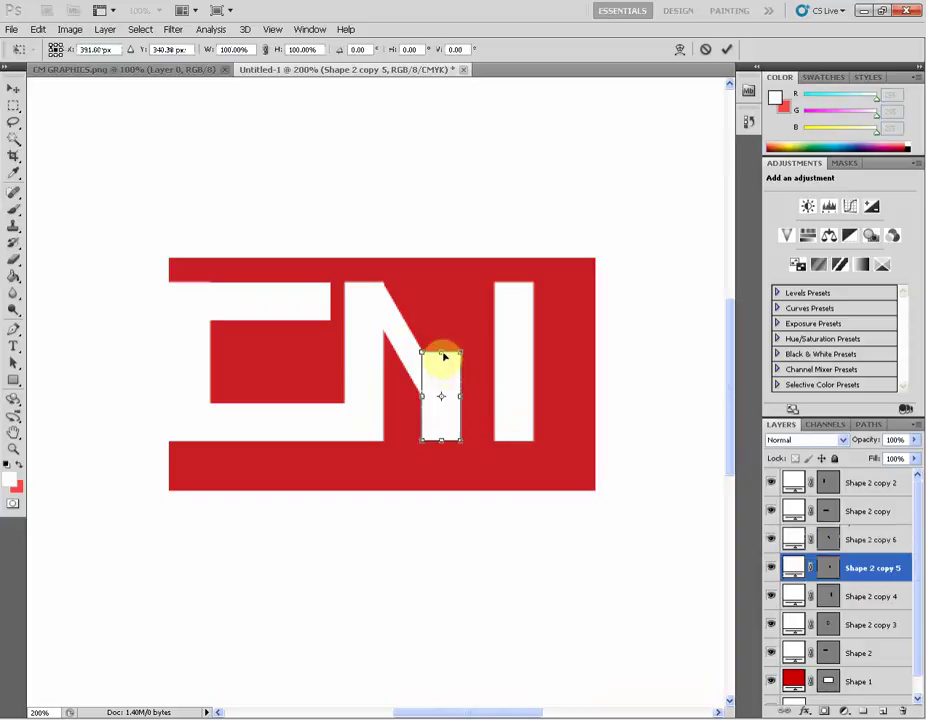
click(707, 50)
key(ctrl+z)
Duplicate the diagonal bar's layer and flip the copy horizontally.
click(875, 564)
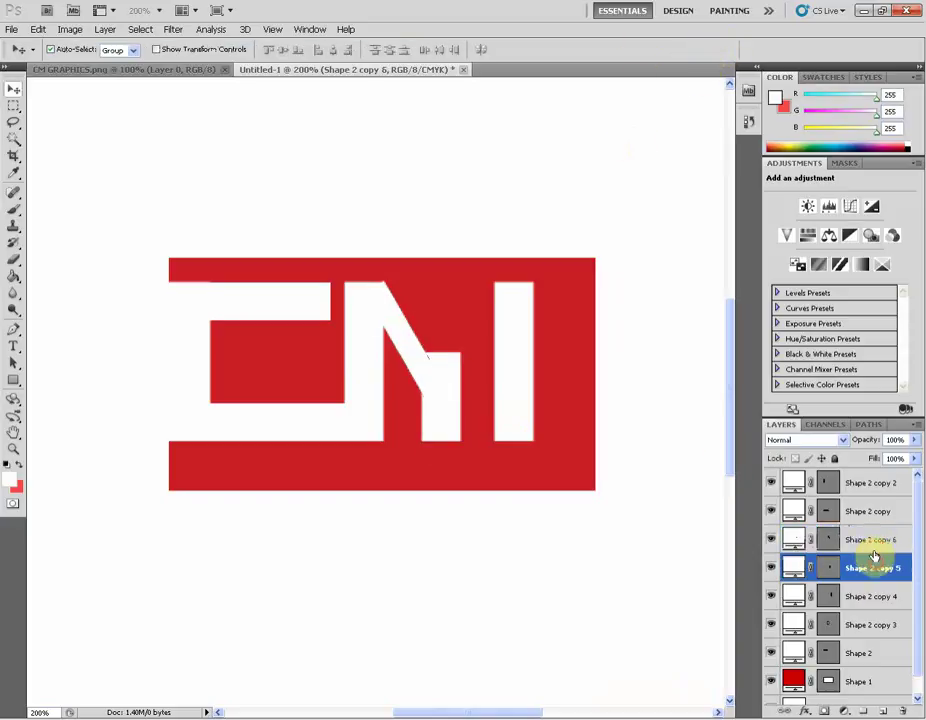
click(874, 552)
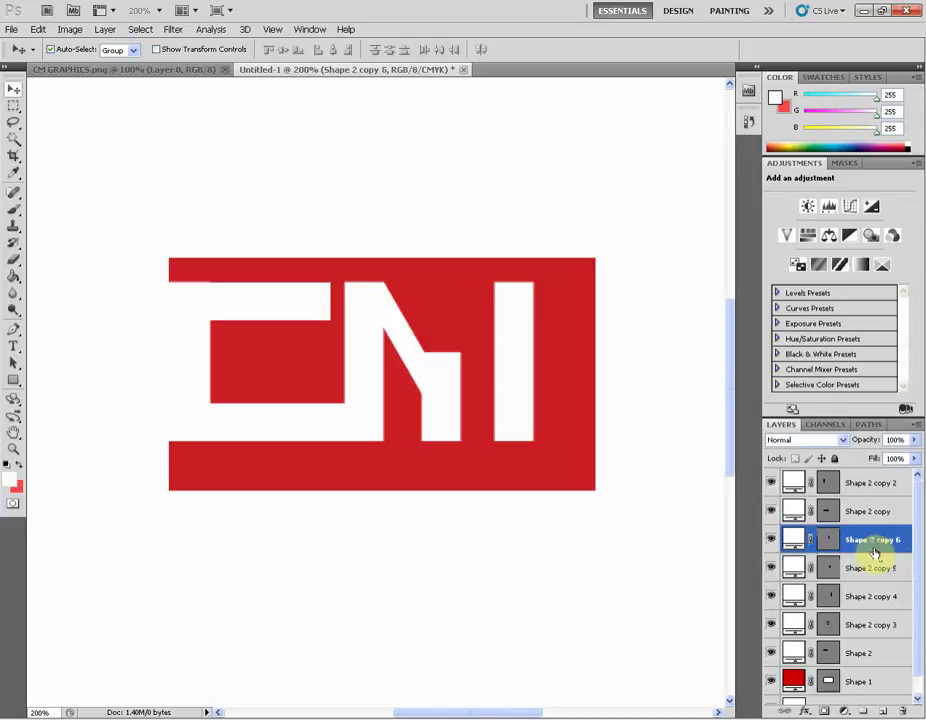
right_click(875, 553)
click(786, 305)
key(Return)
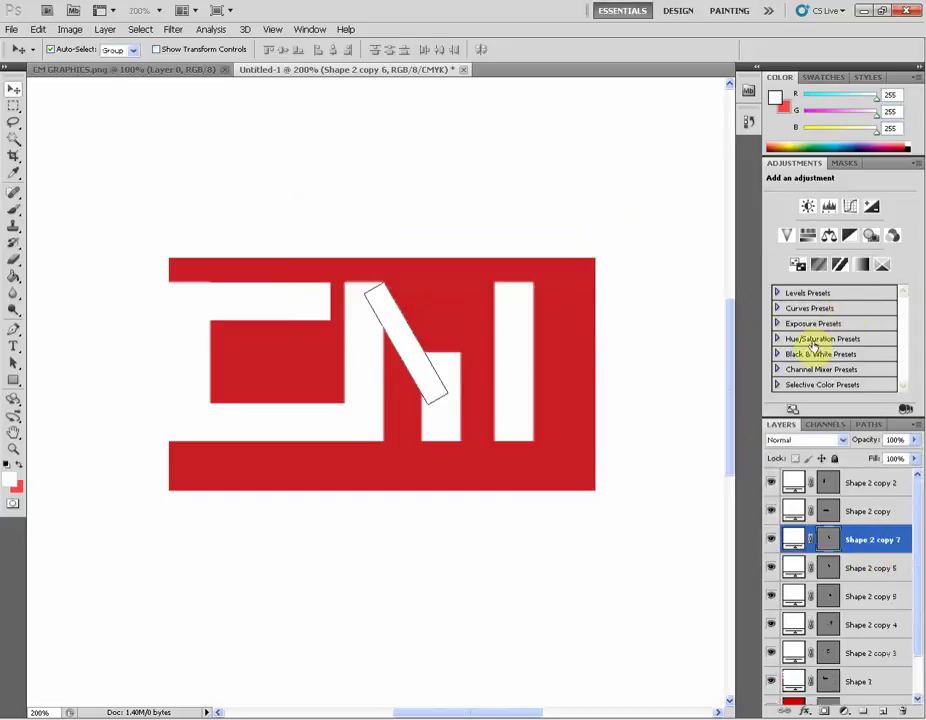
key(ctrl+t)
right_click(421, 384)
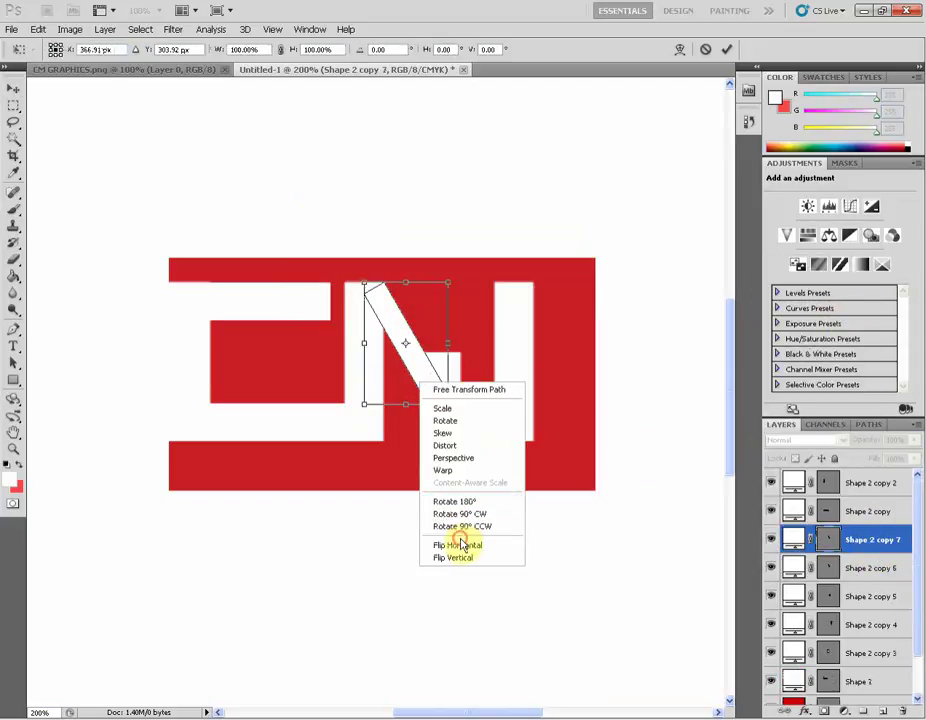
click(460, 543)
key(Return)
Turn off Auto-Select and move the flipped diagonal bar right to connect the short middle bar with the far-right bar.
drag(413, 330, 459, 332)
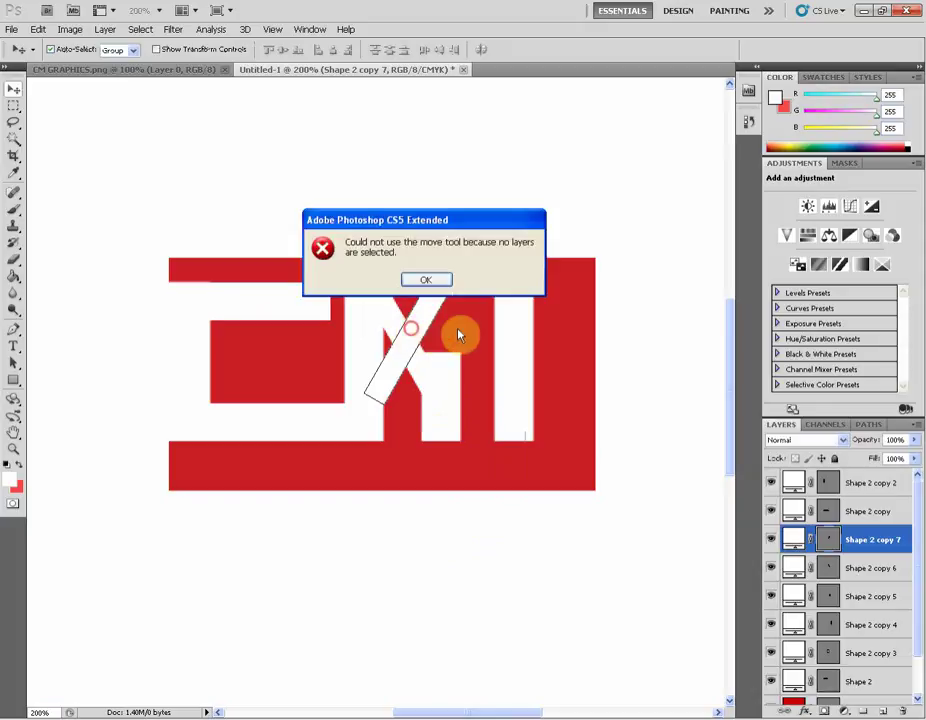
click(427, 280)
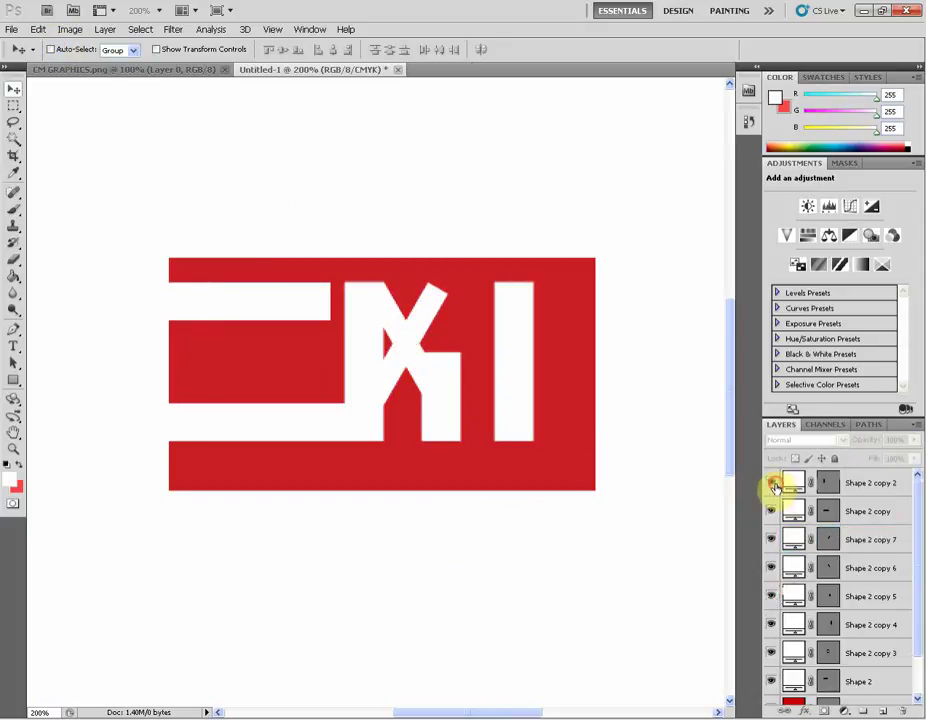
click(51, 49)
click(438, 304)
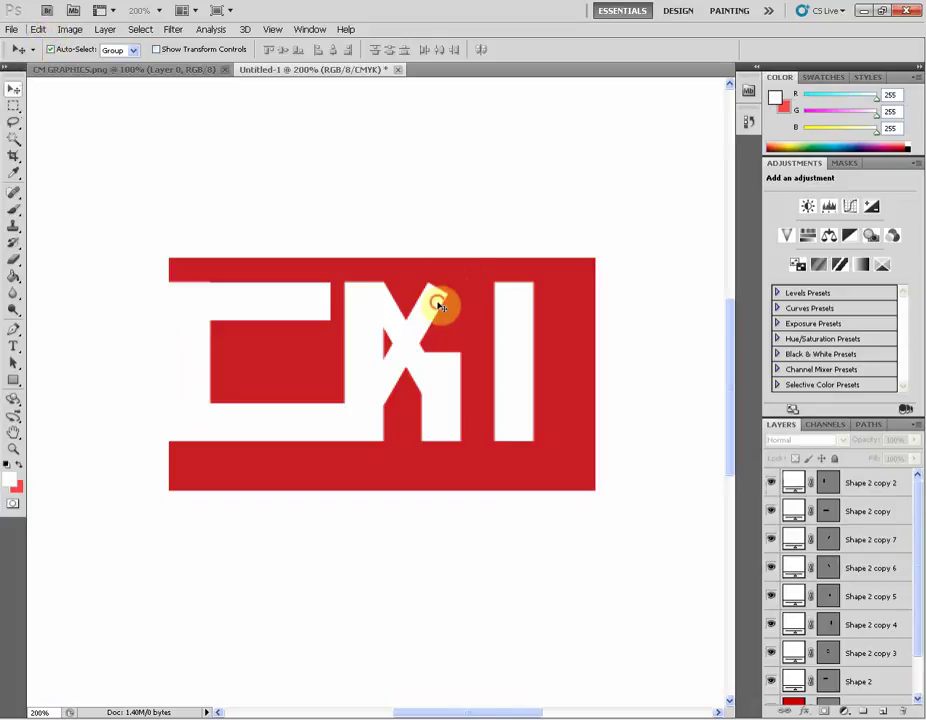
click(51, 49)
drag(519, 427, 586, 430)
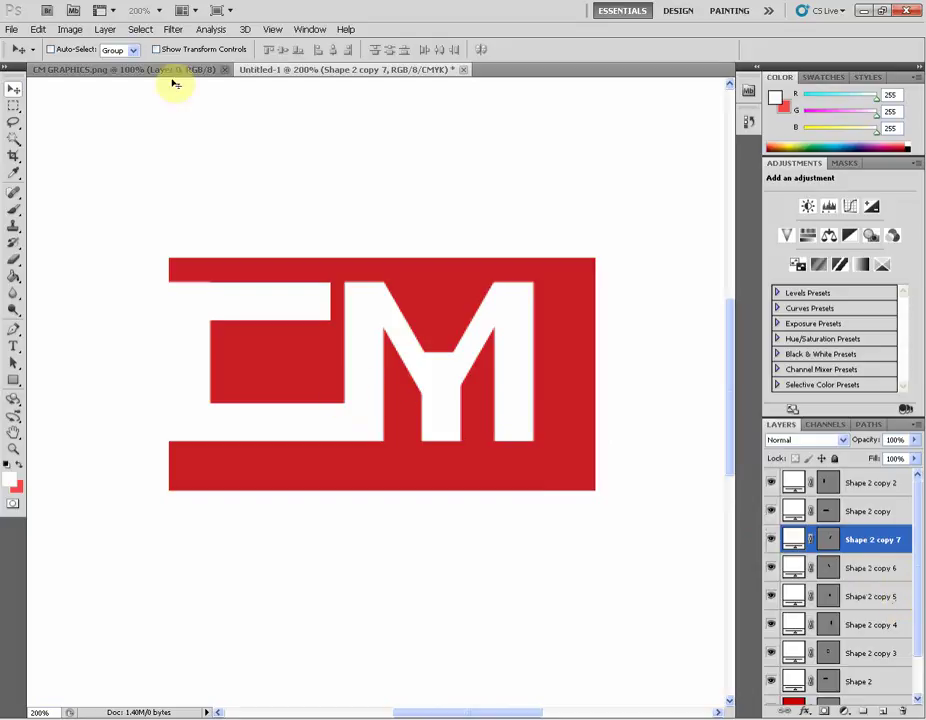
Turn on Auto-Select, select the short middle bar of the M, and lower its upper edge to about 75% height.
click(51, 49)
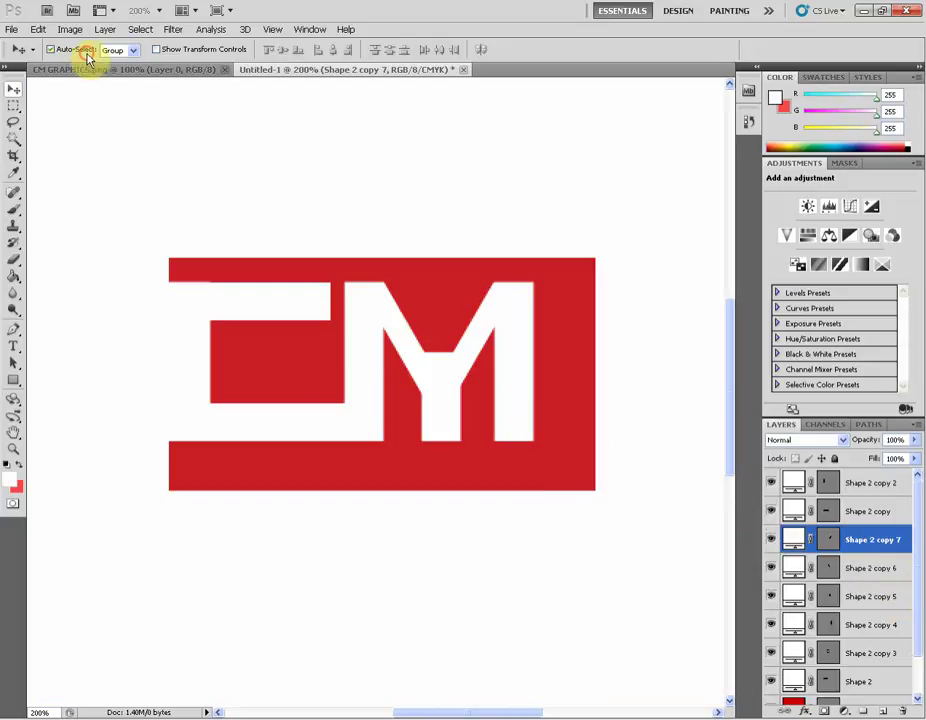
click(446, 430)
key(ctrl+t)
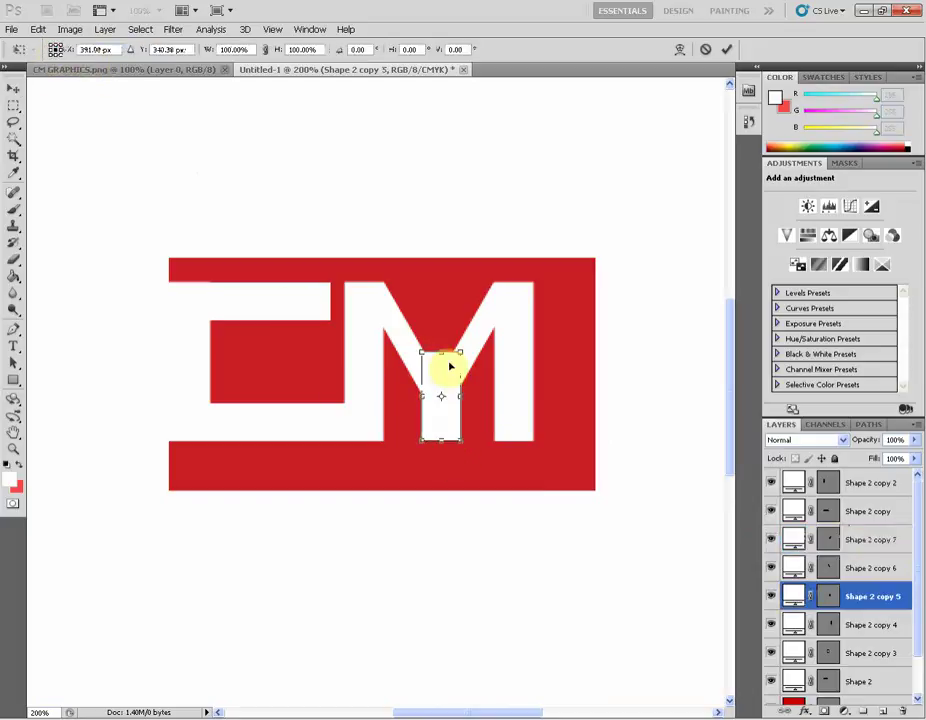
drag(441, 352, 441, 372)
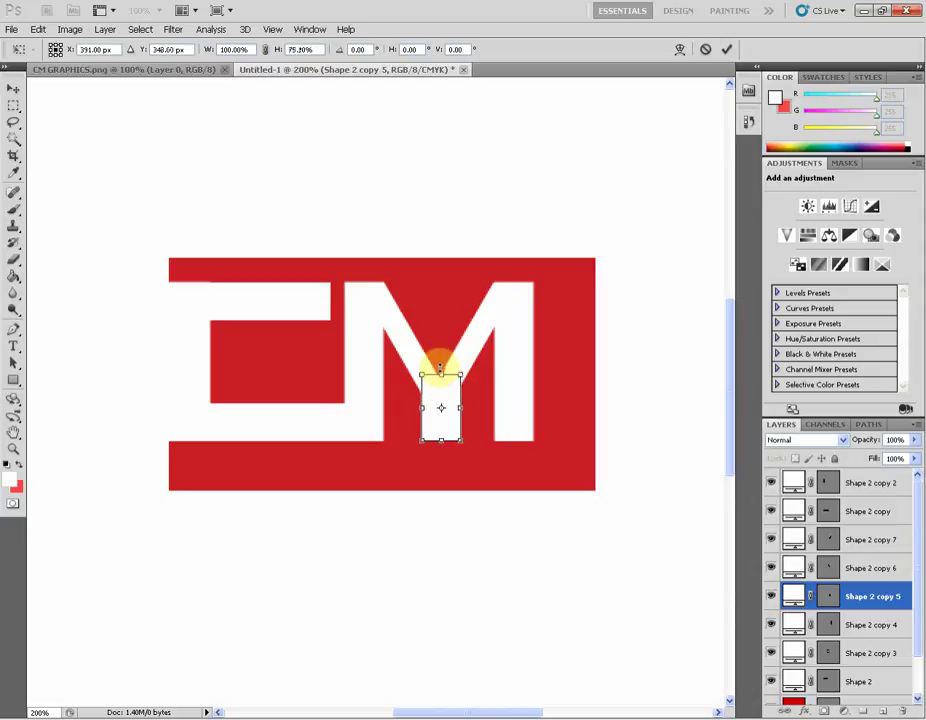
key(Return)
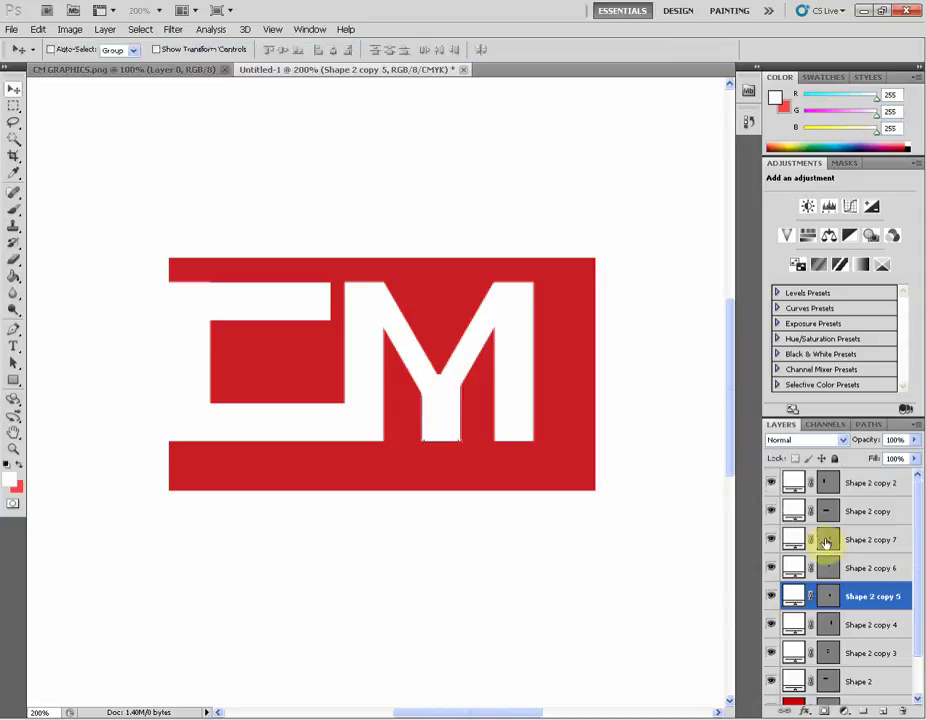
Shorten the middle bar on the Shape 2 copy 5 layer slightly more so its upper edge sits inside the diagonals' junction.
click(848, 567)
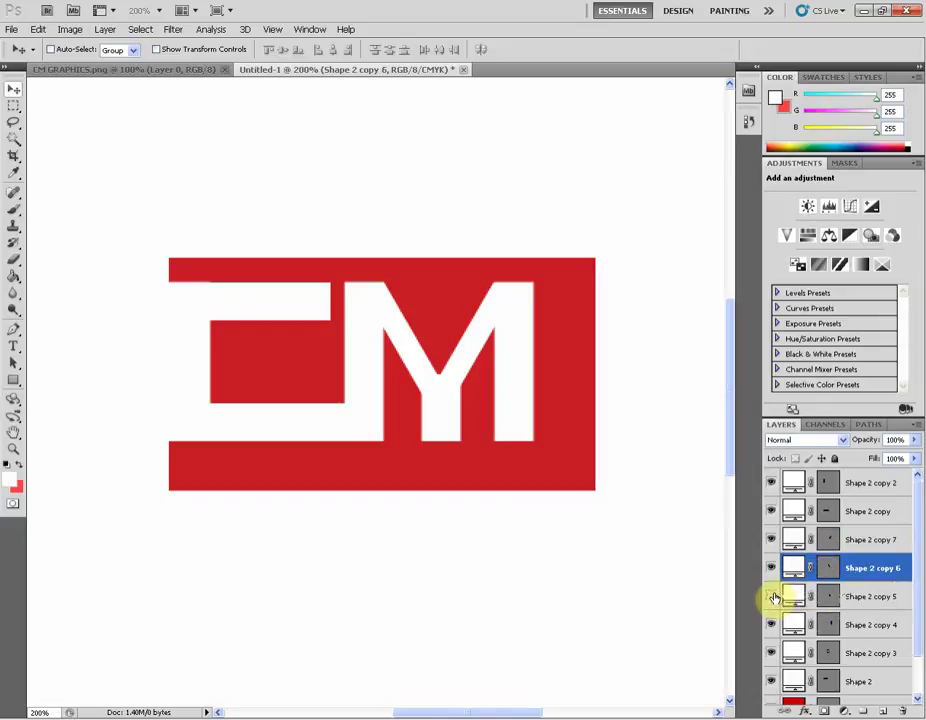
click(847, 597)
key(ctrl+t)
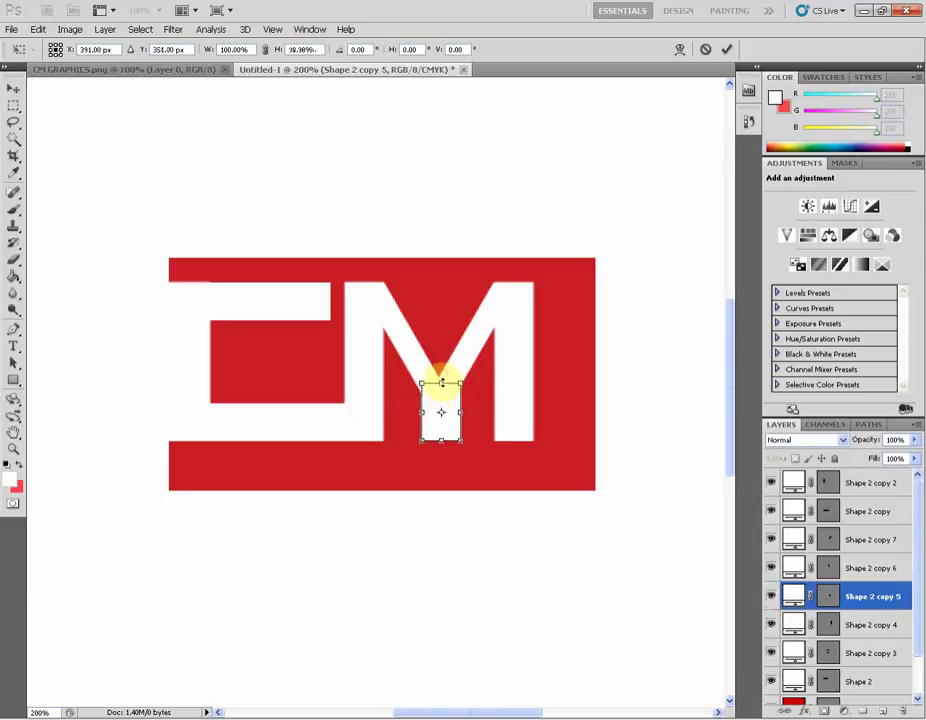
key(Return)
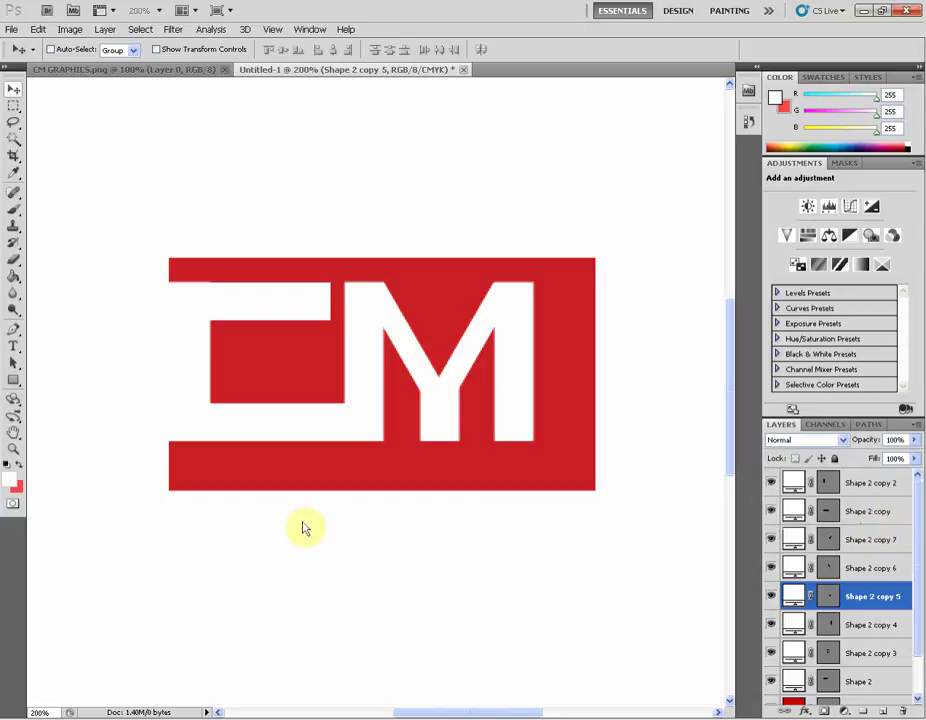
Shrink the red rectangle on the Shape 1 layer, raising its lower edge and bringing its right edge flush with the M.
double_click(13, 449)
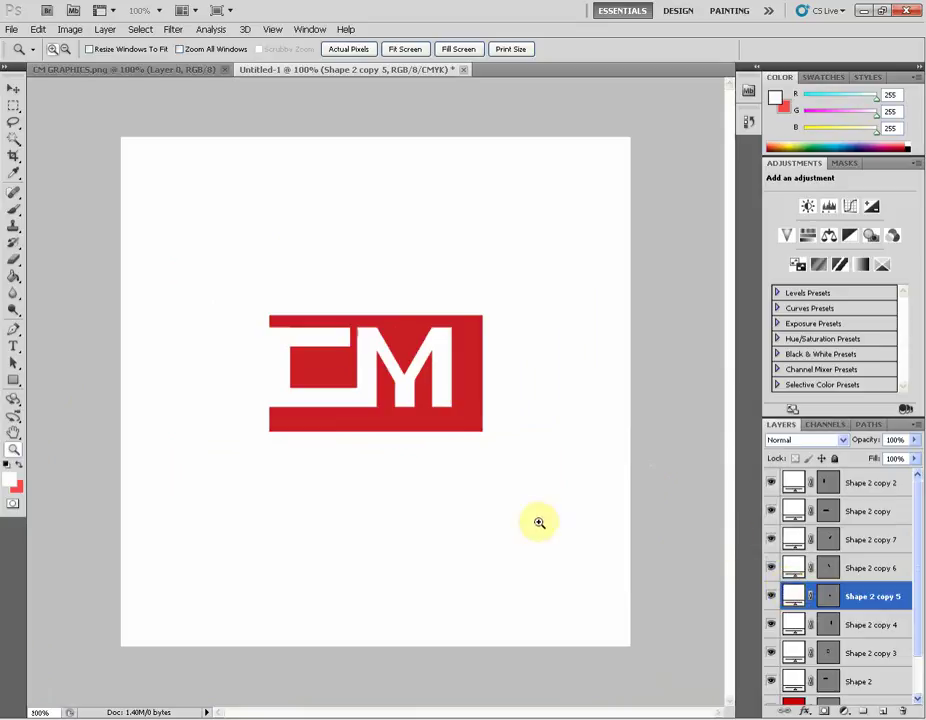
scroll(834, 655, down, 2)
click(845, 662)
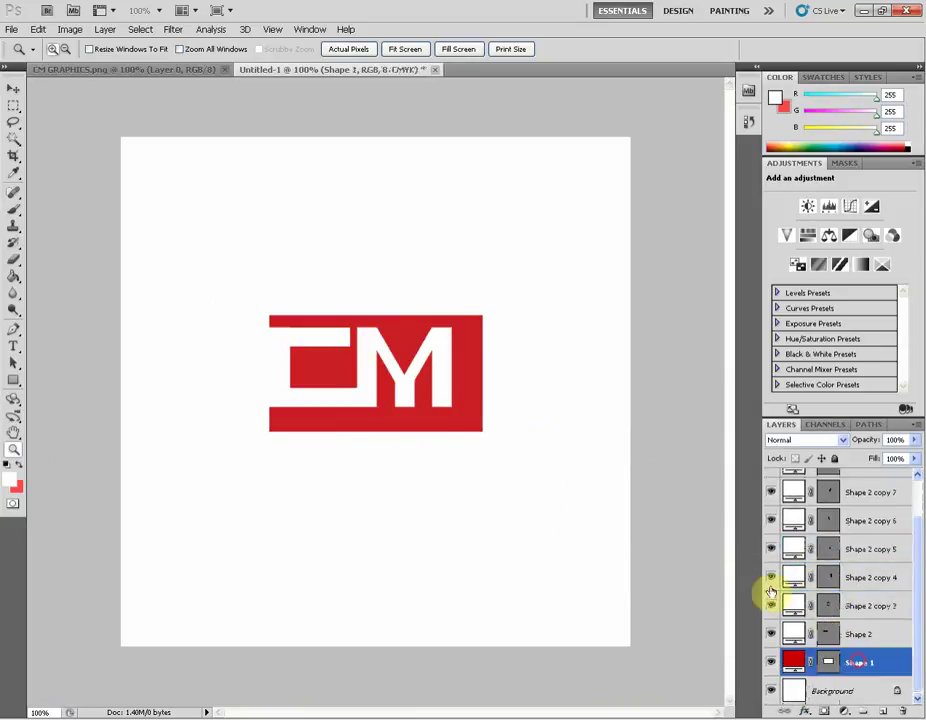
key(ctrl+t)
drag(387, 433, 388, 422)
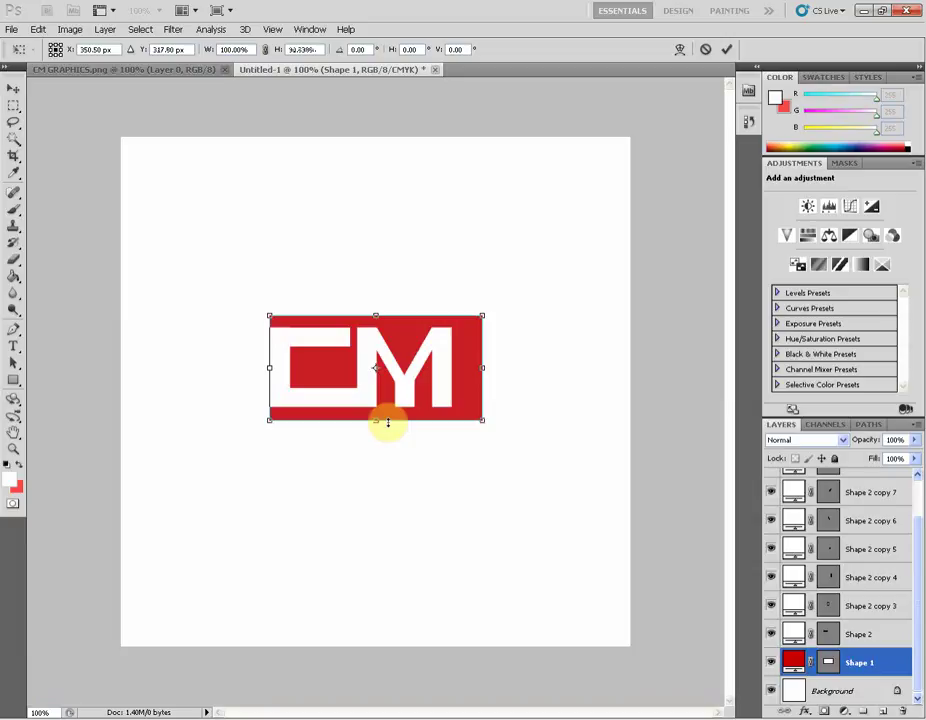
drag(481, 366, 451, 367)
key(Return)
key(z)
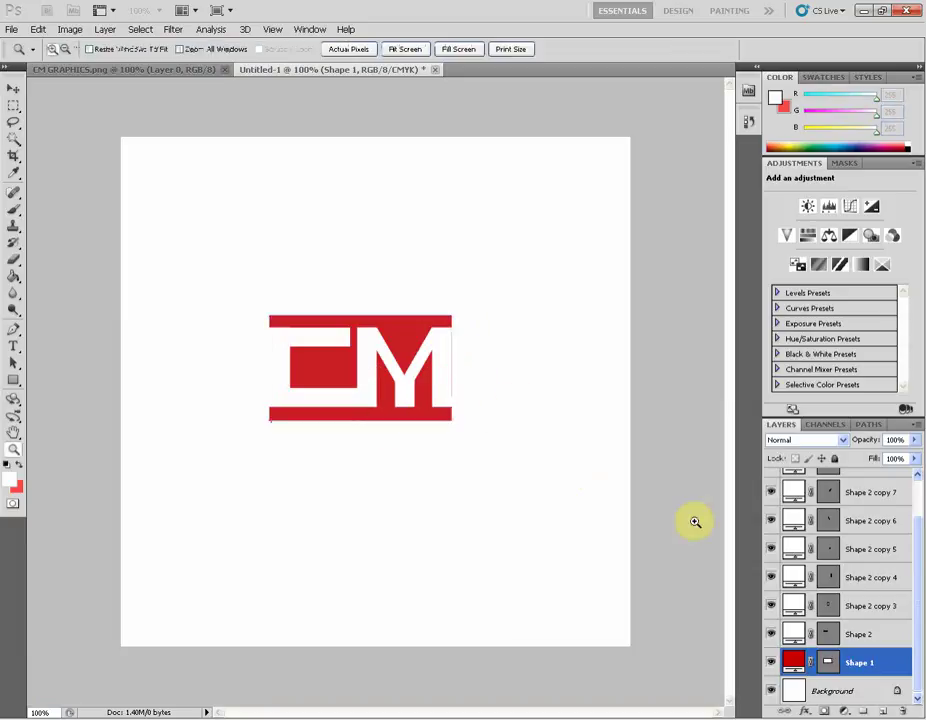
Try narrowing the red rectangle to about 94.6% width, and widen it back to the M's outer edge.
key(ctrl+t)
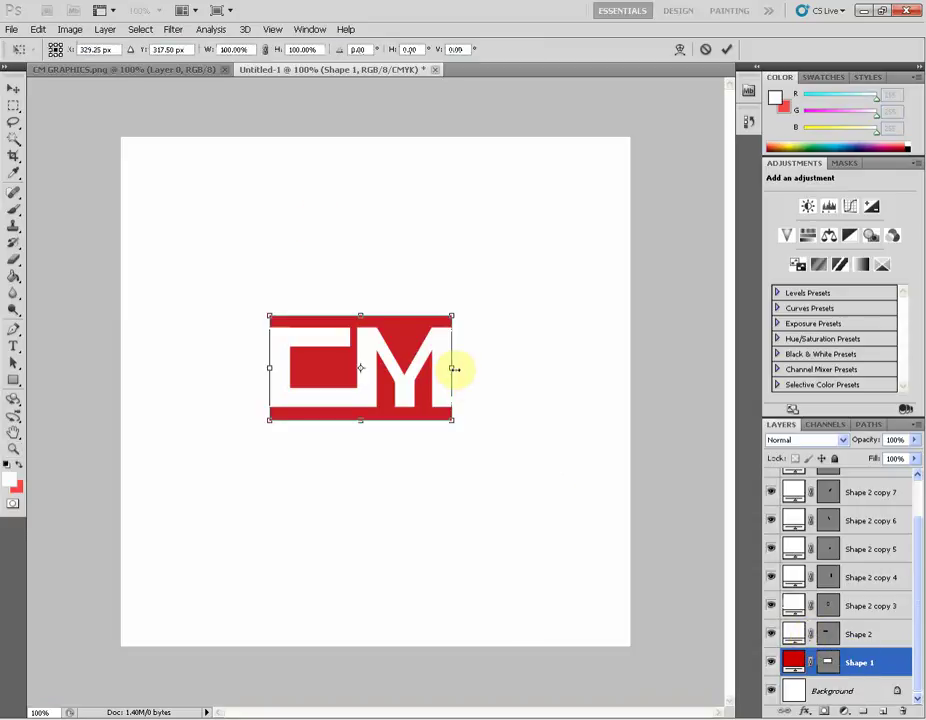
drag(451, 368, 446, 368)
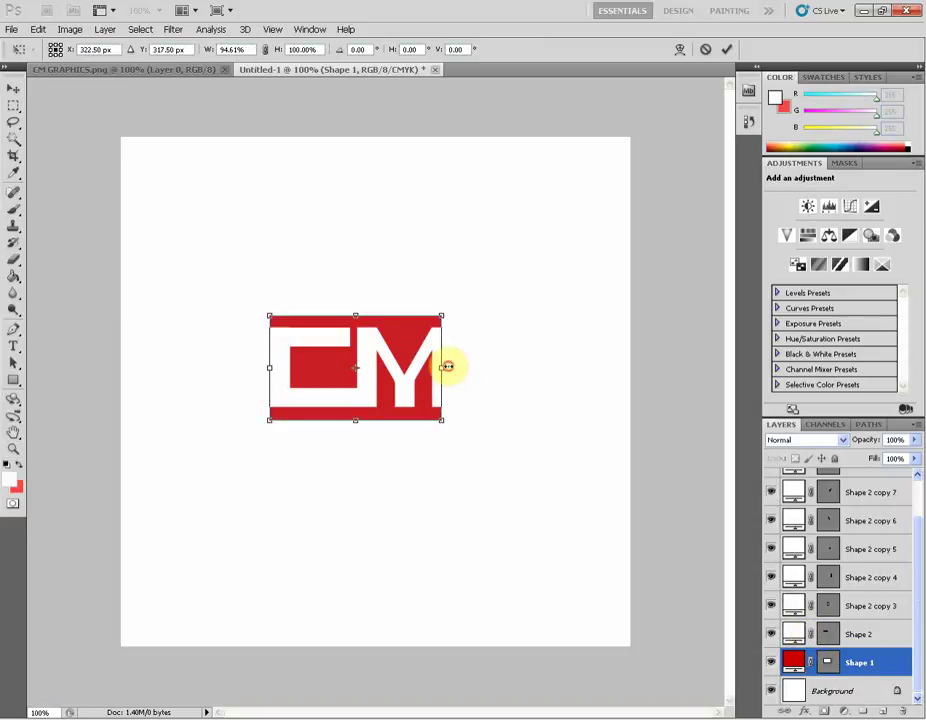
key(Return)
key(ctrl+t)
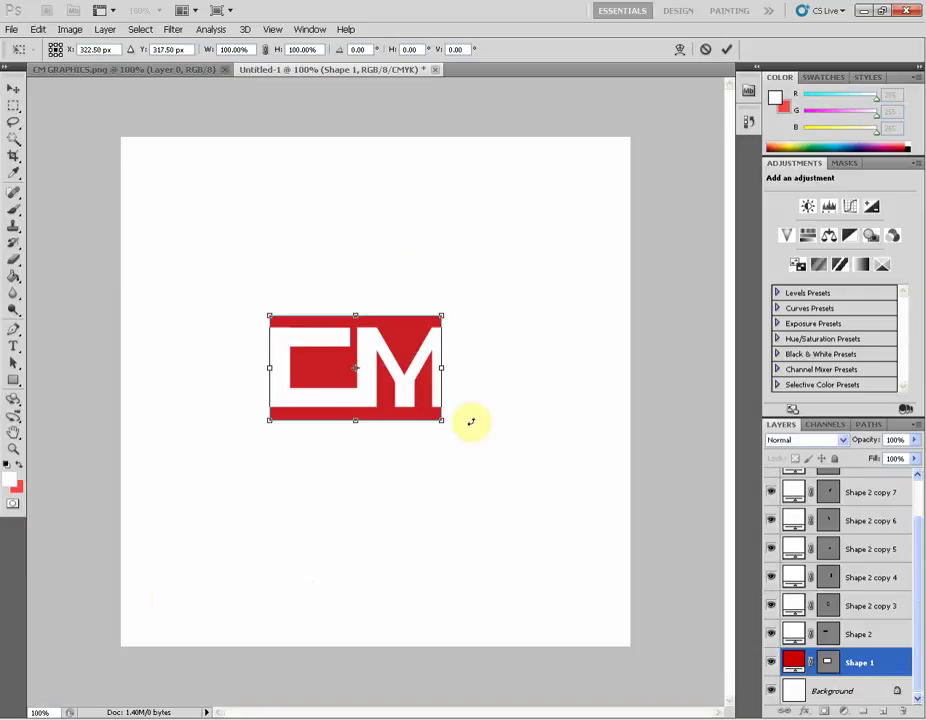
drag(441, 367, 447, 367)
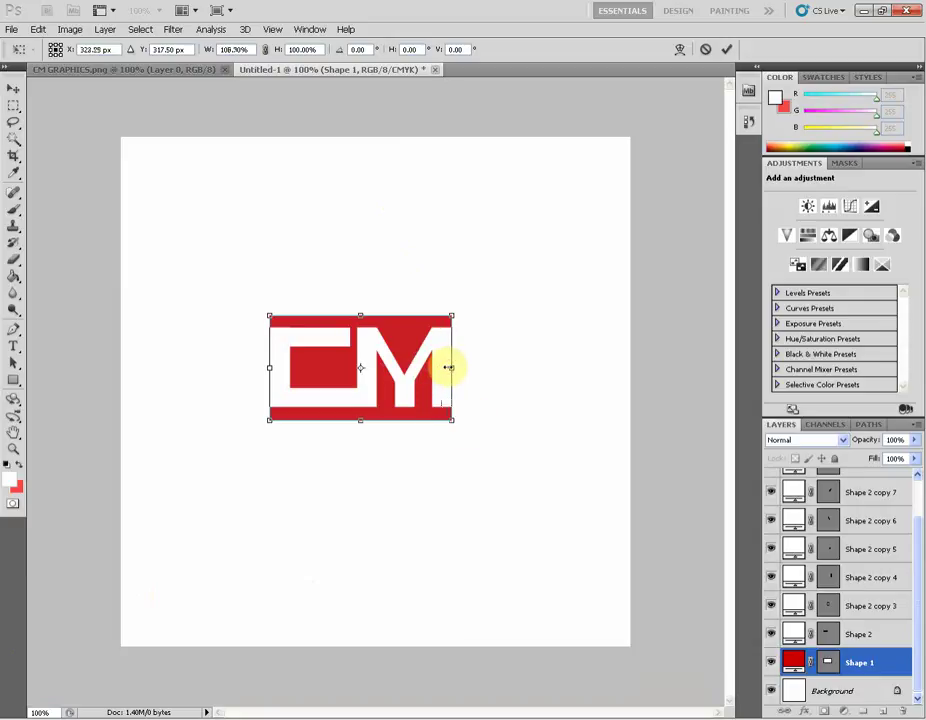
key(Return)
key(z)
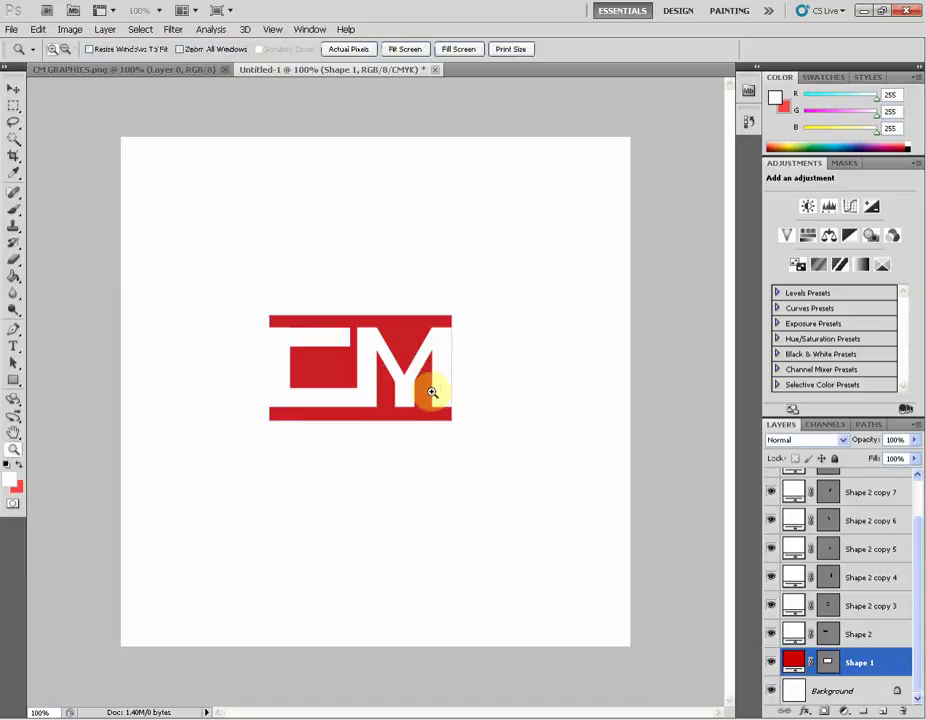
Extend the red rectangle above and below the letters to about 113% height.
click(13, 91)
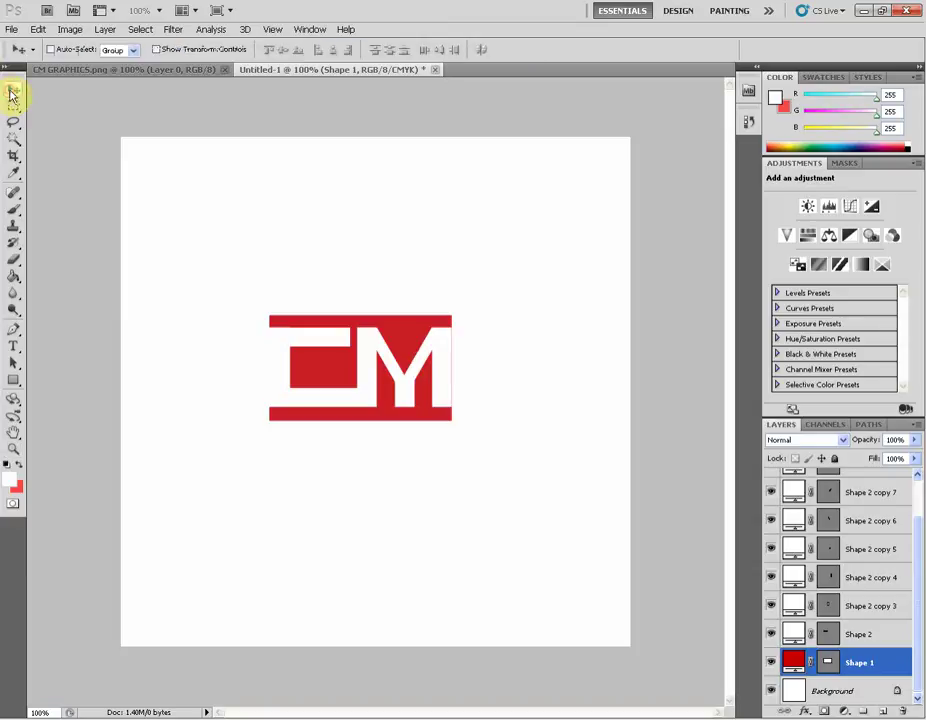
key(ctrl+t)
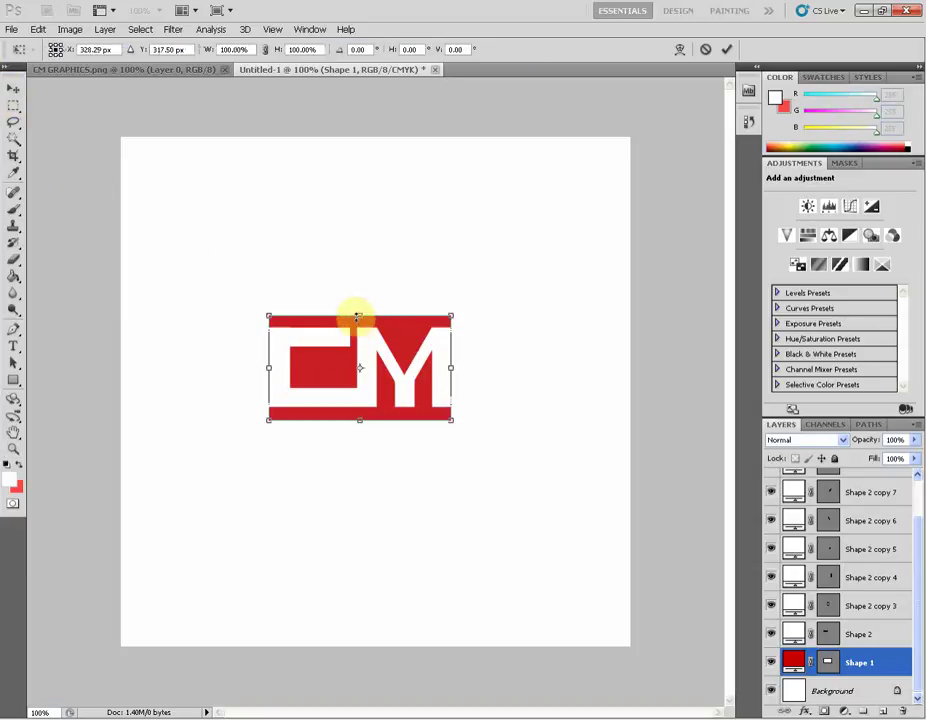
drag(357, 314, 358, 308)
drag(359, 425, 358, 432)
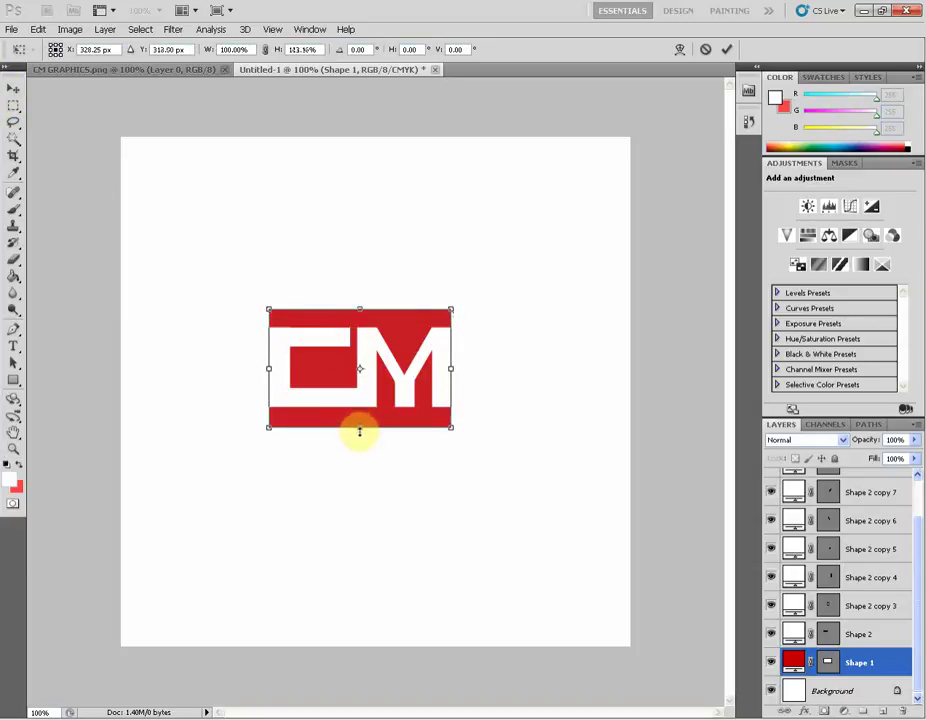
key(Return)
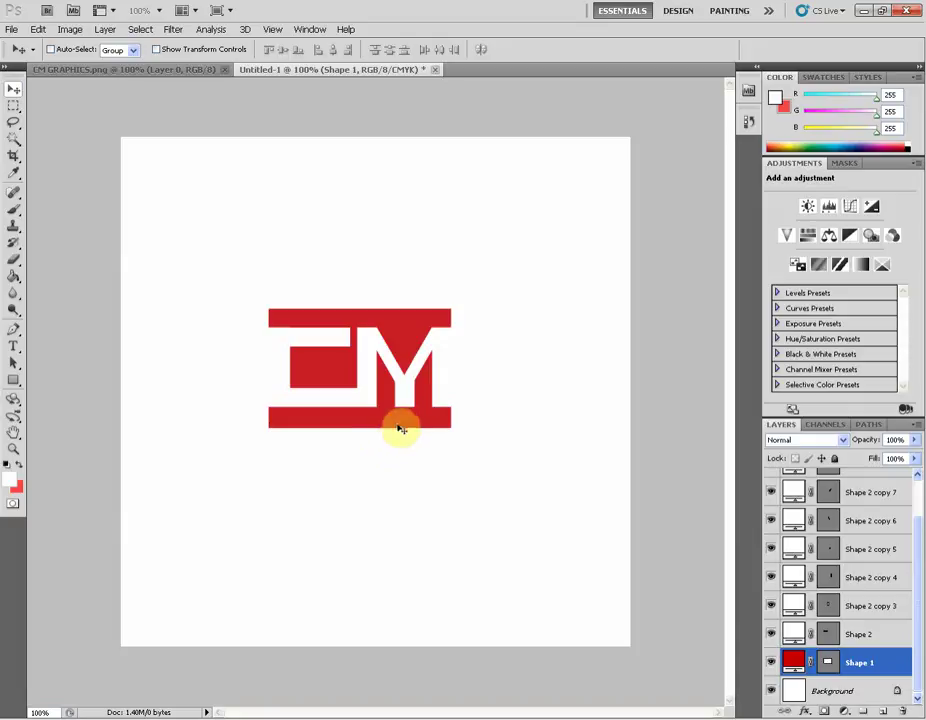
Rasterize the red rectangle's Shape 1 layer.
scroll(835, 585, up, 1)
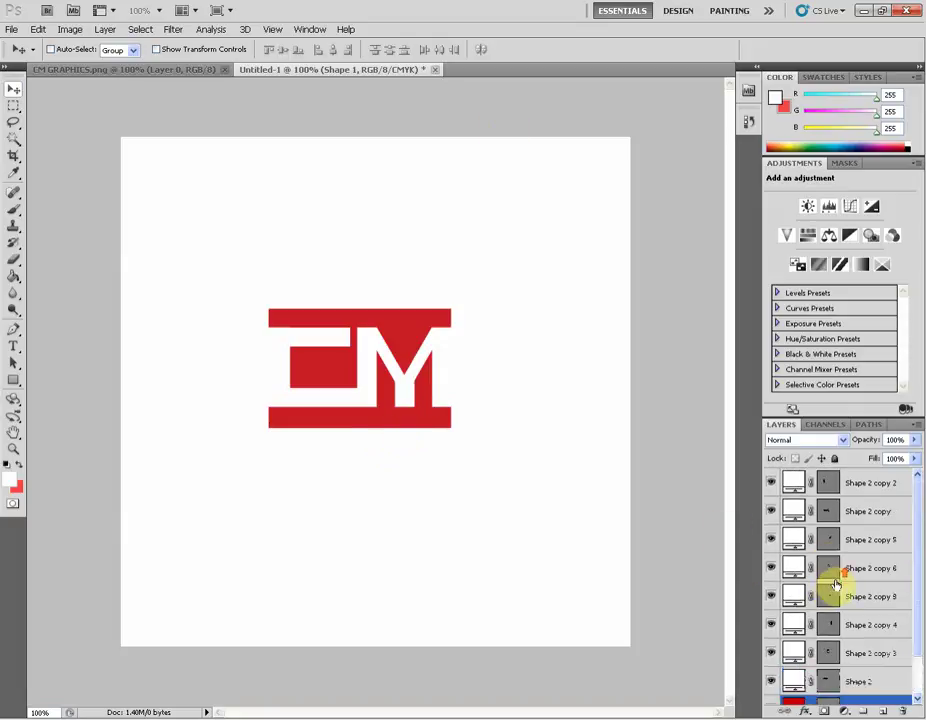
scroll(836, 585, down, 1)
scroll(836, 585, up, 1)
scroll(836, 585, down, 1)
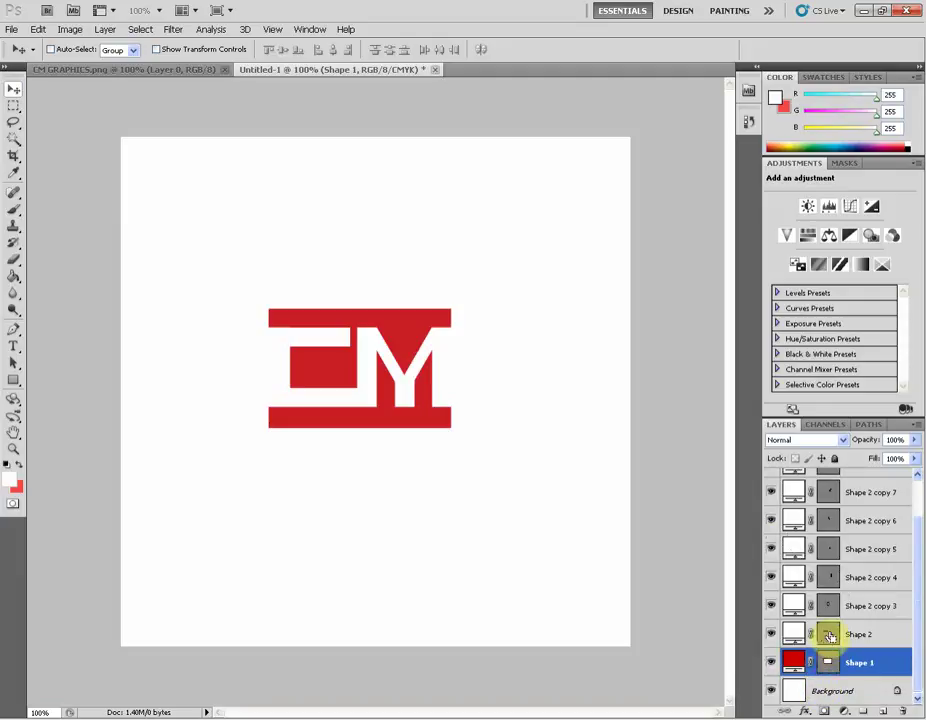
right_click(877, 662)
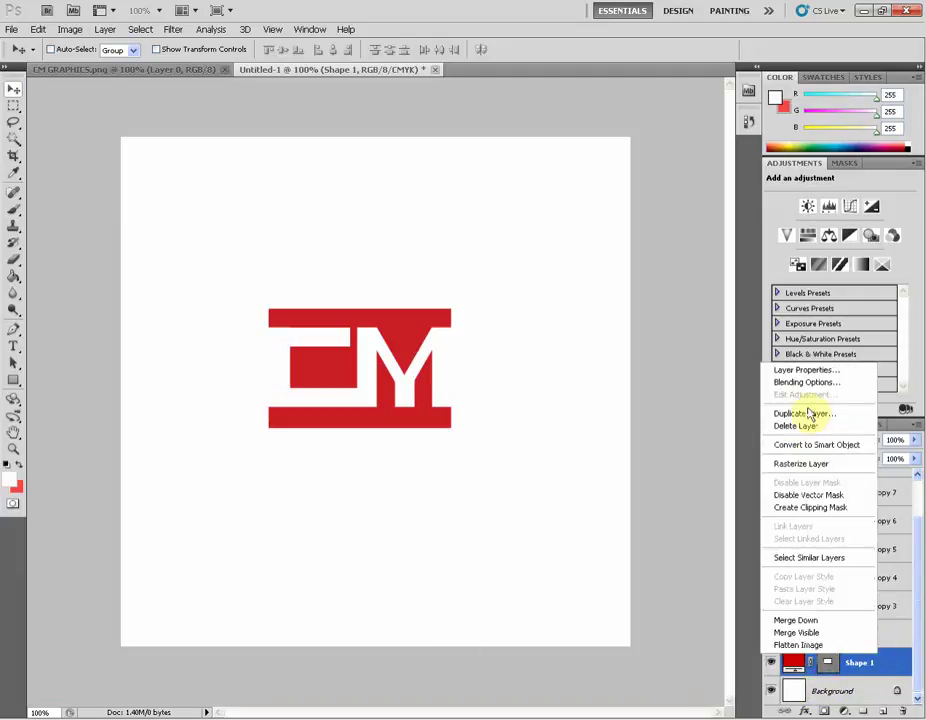
click(800, 464)
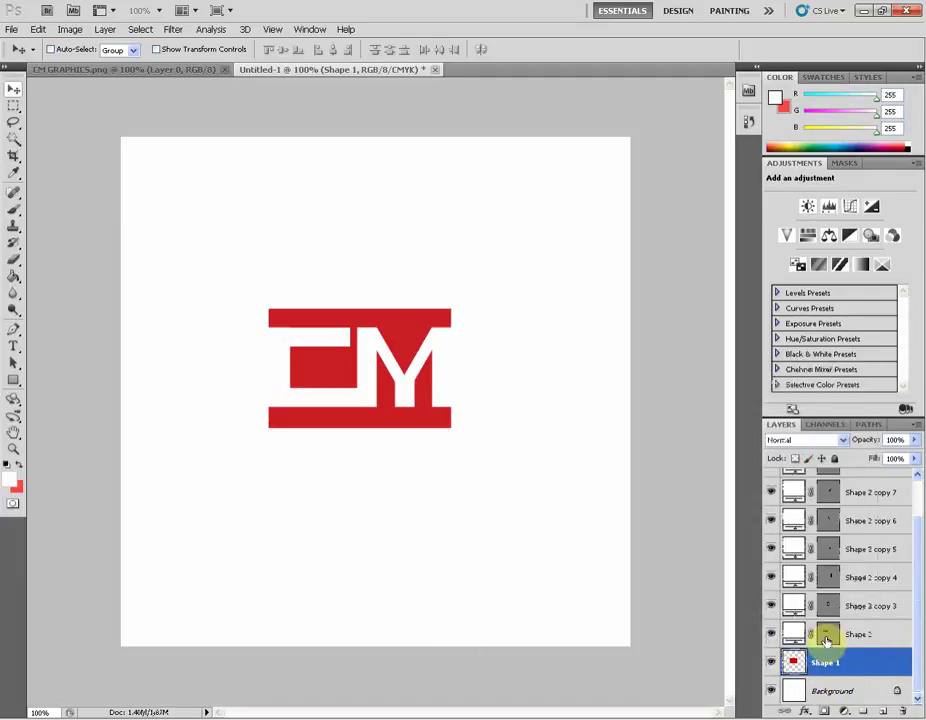
Load the outlines of all the white bar layers as one combined selection and cut that area out of the Shape 1 layer.
ctrl+shift+click(826, 588)
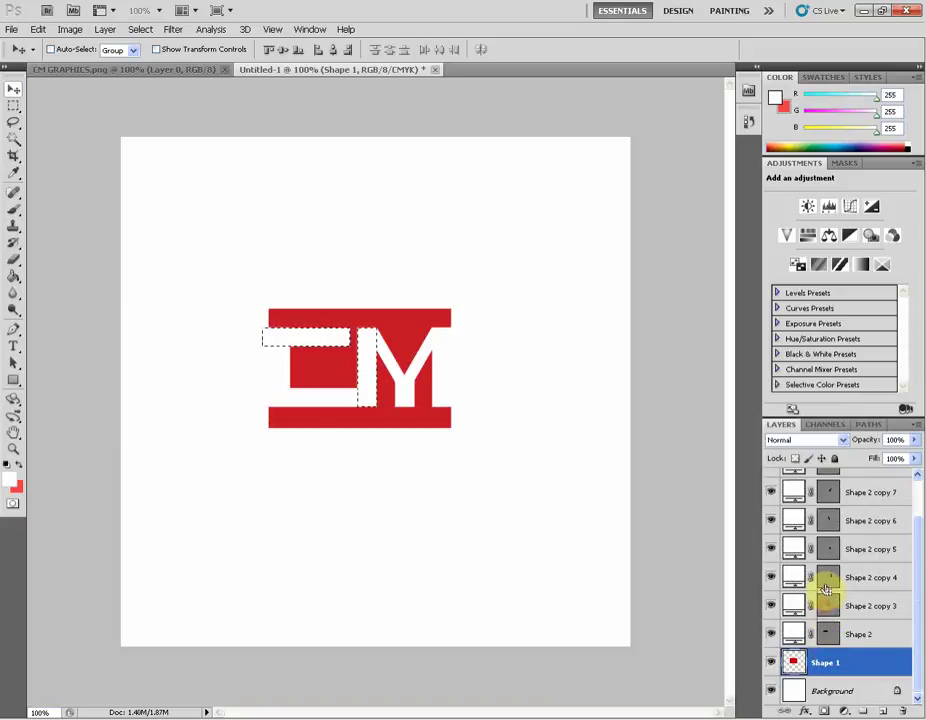
ctrl+shift+click(826, 580)
ctrl+shift+click(826, 553)
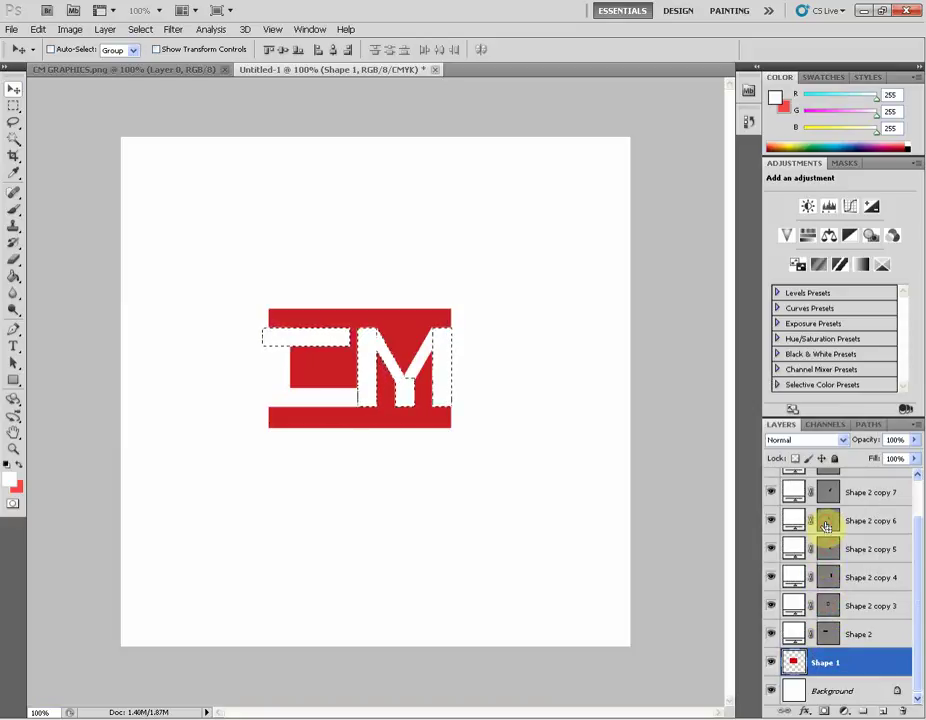
scroll(826, 492, up, 3)
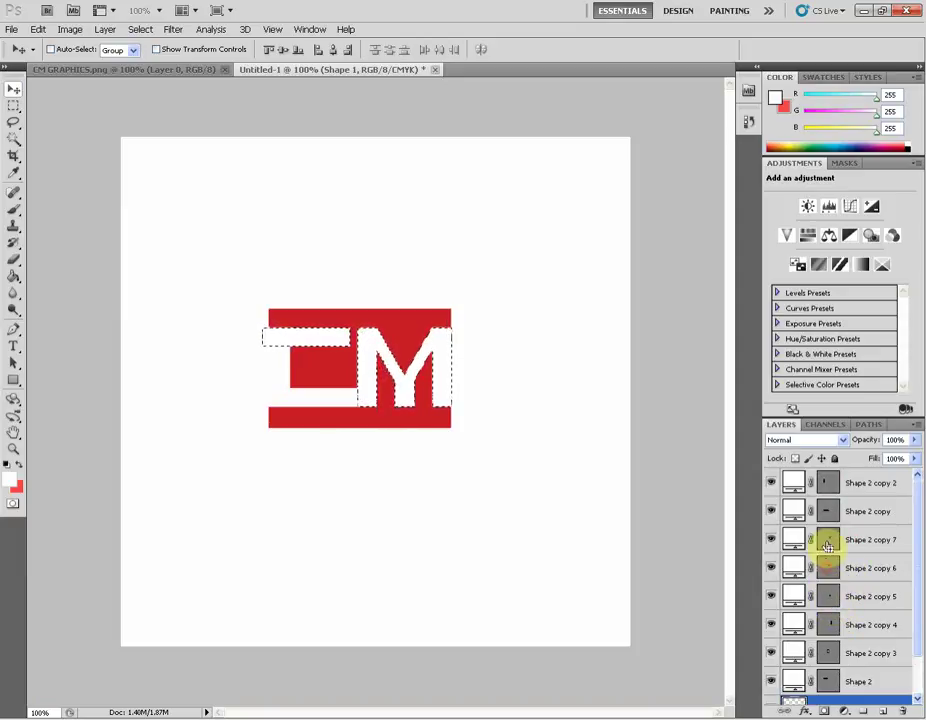
ctrl+shift+click(828, 511)
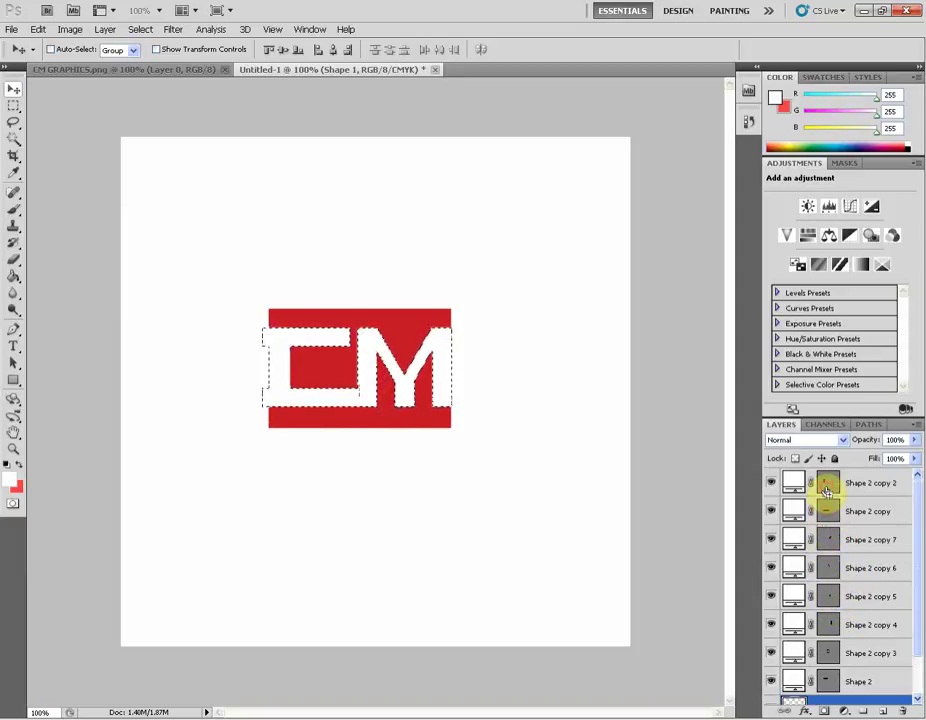
scroll(839, 683, down, 1)
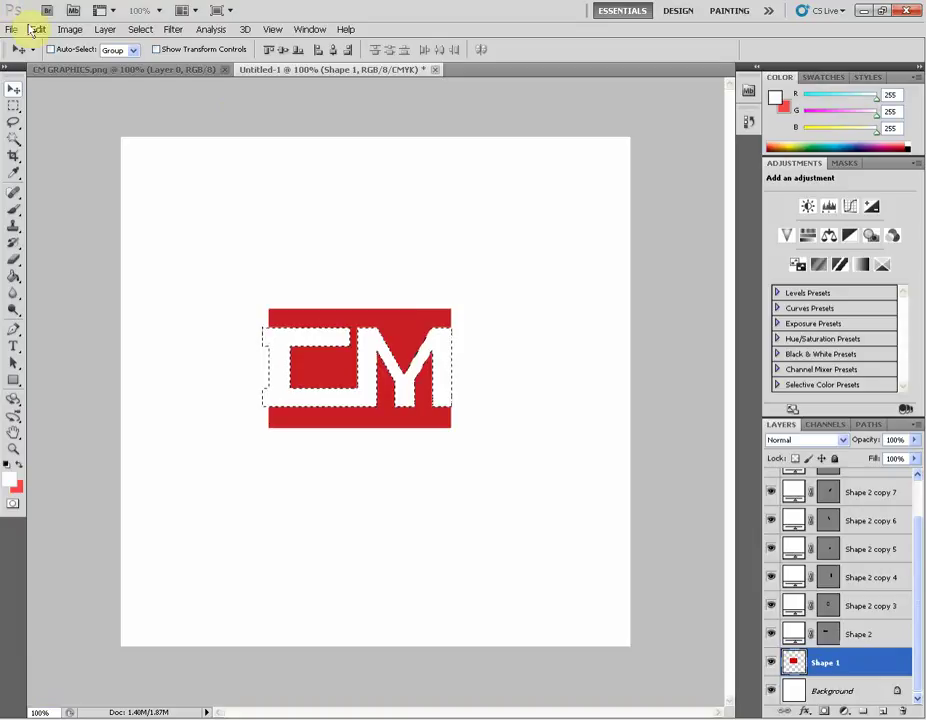
click(35, 30)
click(33, 68)
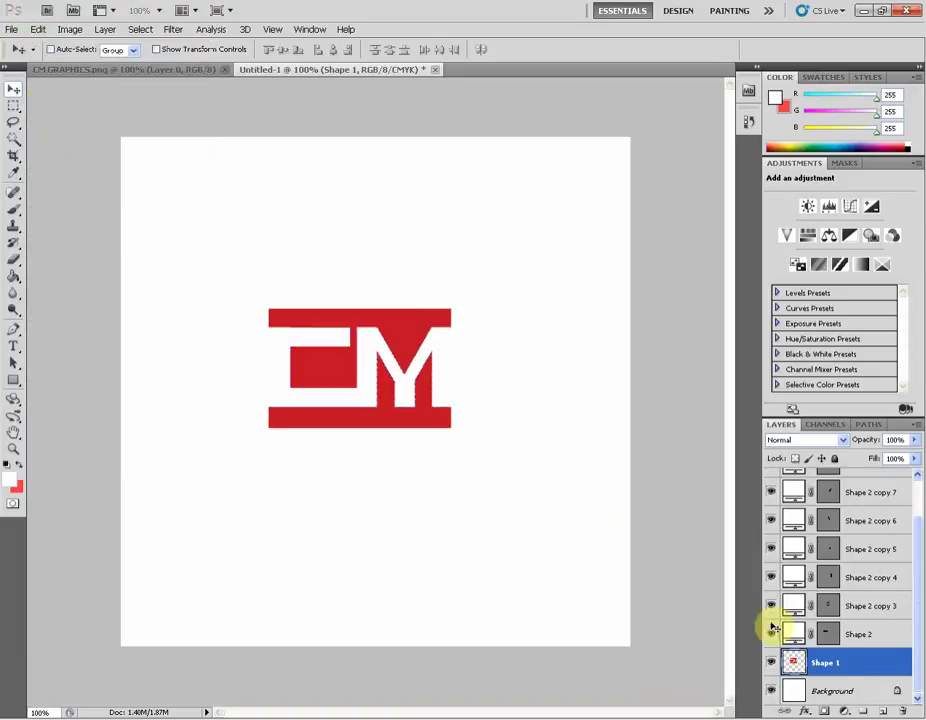
Delete all the white Shape 2 bar layers and move the cut-out red logo to the centre of the canvas.
click(868, 636)
scroll(870, 640, up, 2)
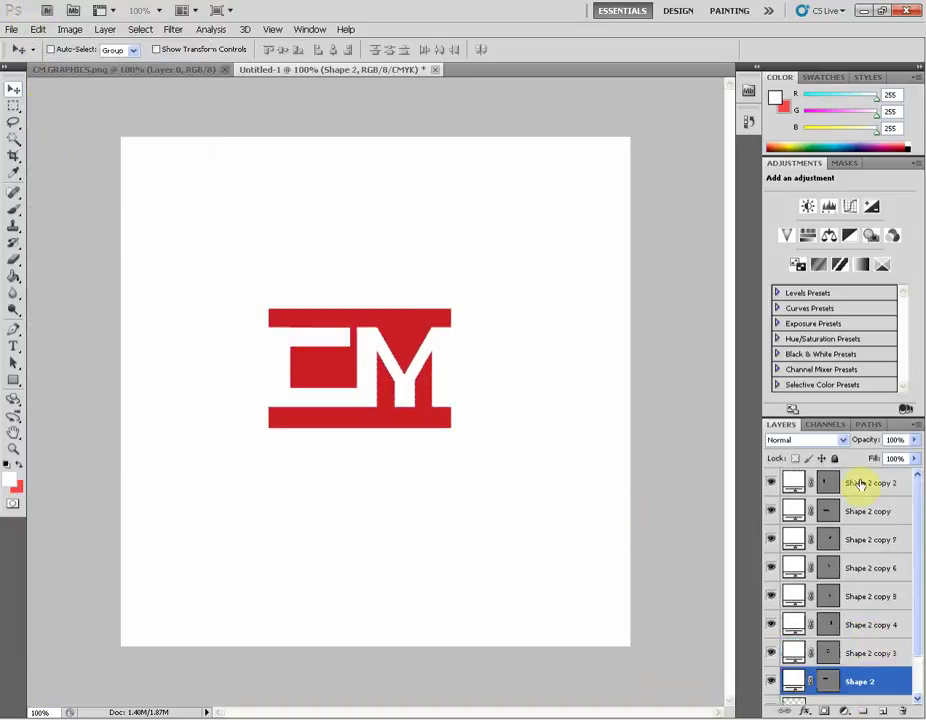
click(859, 486)
key(Delete)
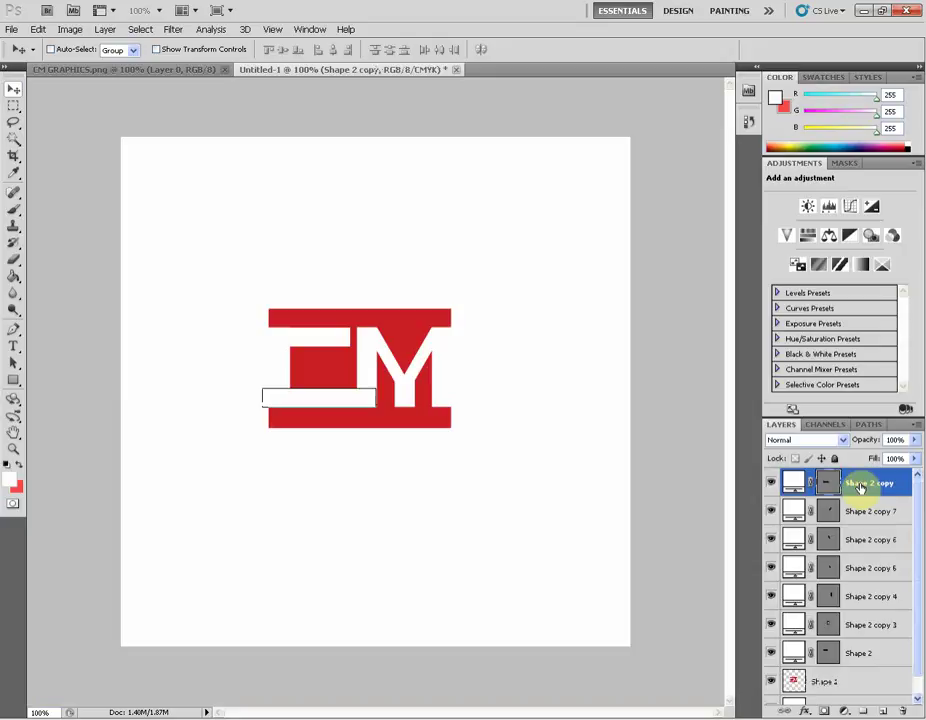
shift+click(863, 656)
key(Delete)
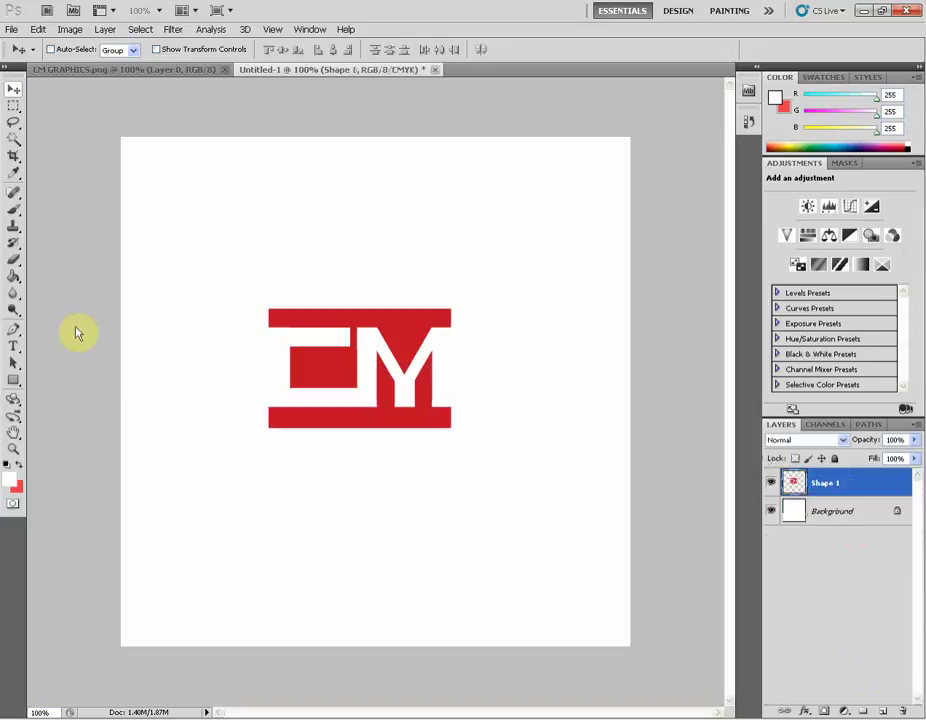
click(12, 90)
drag(352, 386, 375, 403)
Add a Gradient Overlay to the Shape 1 layer using the Radial style with the gradient reversed.
double_click(898, 496)
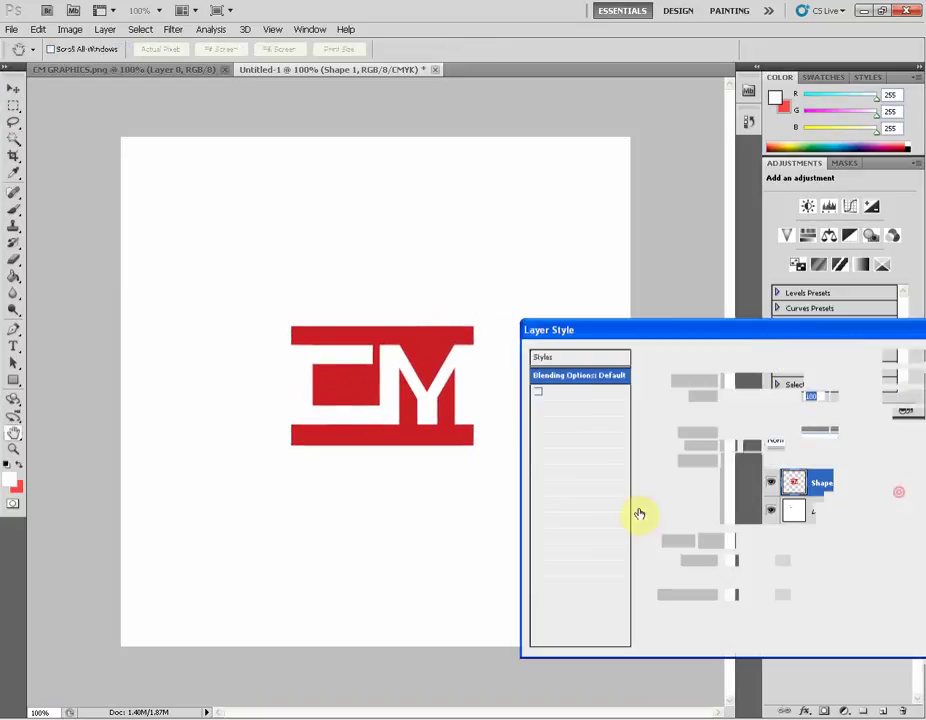
click(568, 535)
click(728, 429)
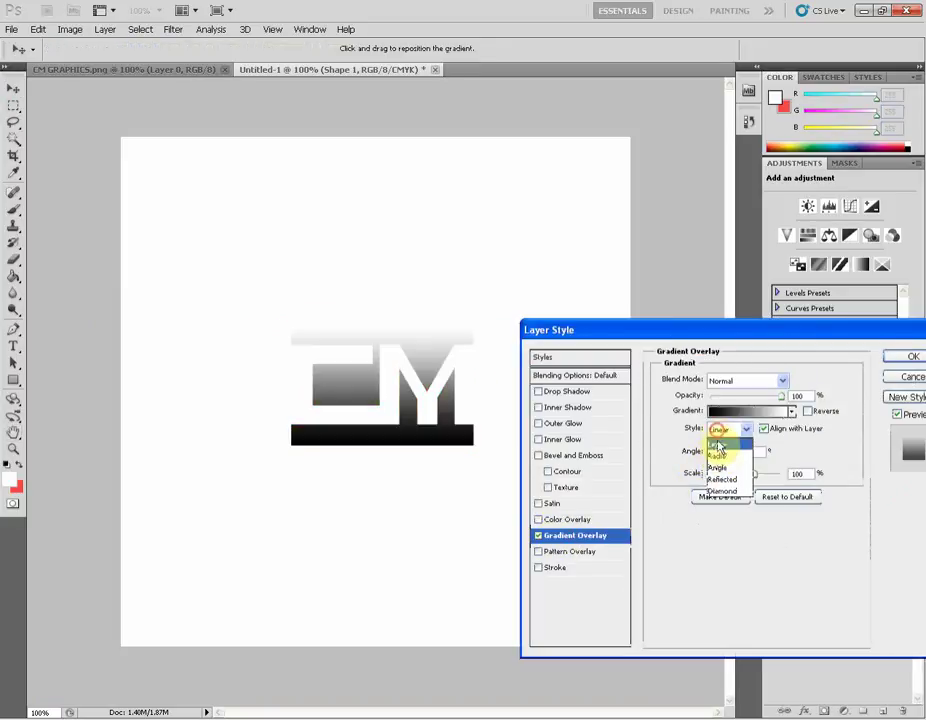
click(722, 441)
click(807, 410)
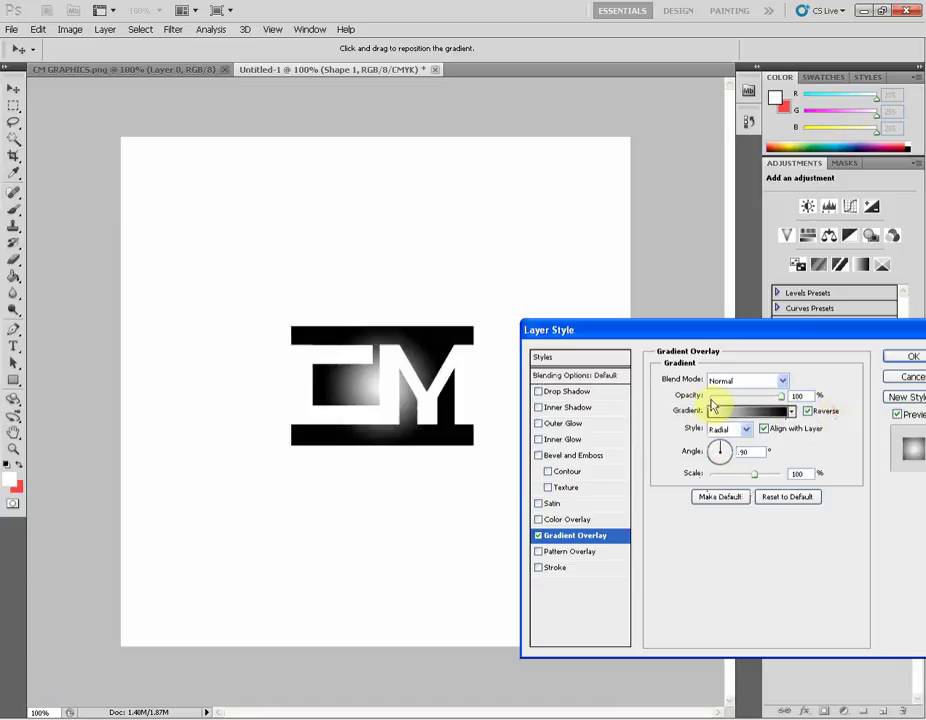
Set the gradient overlay to Soft Light at about 62% opacity, shift its centre up and to the left on the logo, and apply it.
click(758, 380)
click(732, 199)
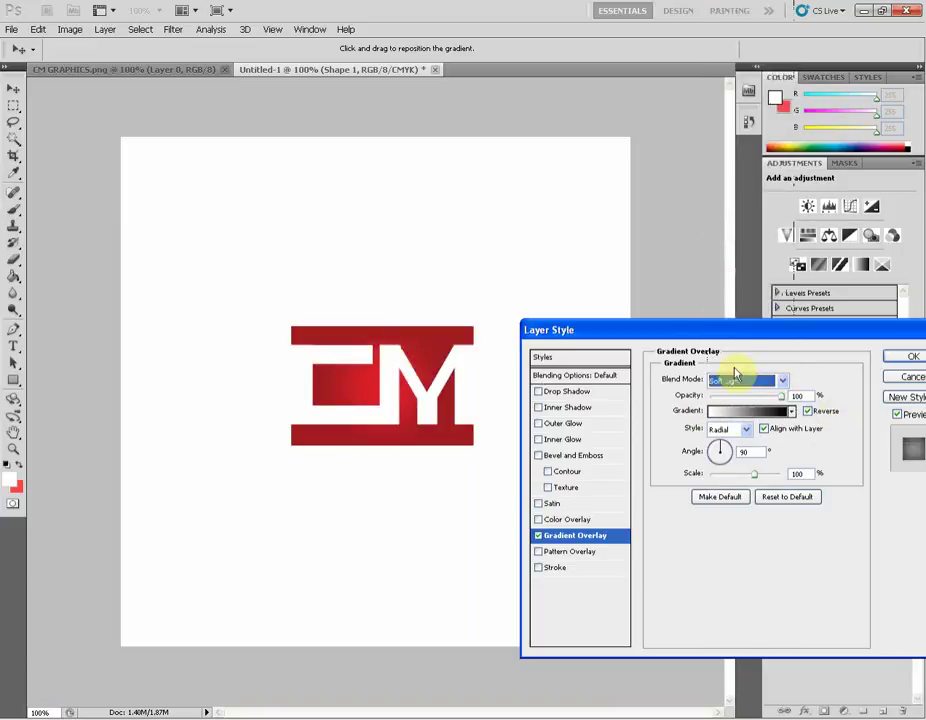
click(752, 397)
drag(368, 428, 339, 391)
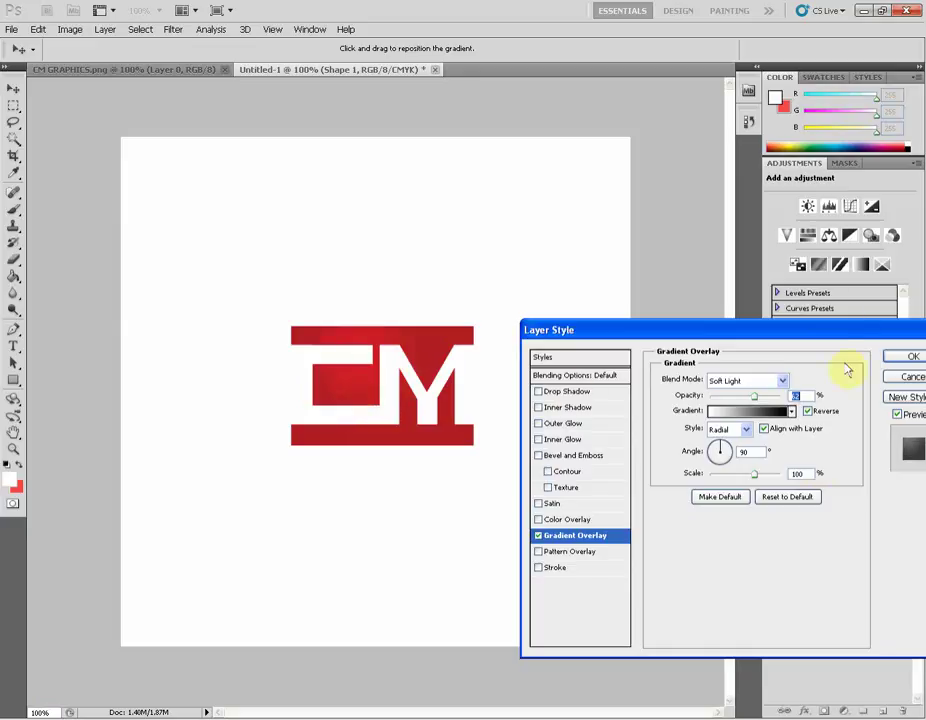
click(910, 357)
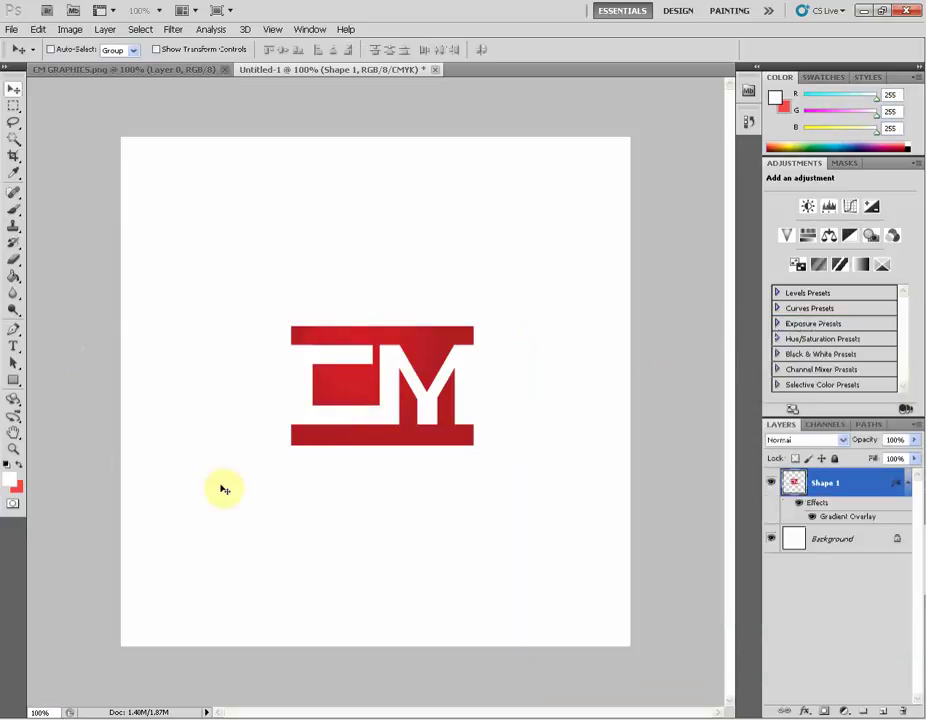
Load the Shape 1 outline as a selection, add a new empty layer above it, and contract the selection by 3 pixels.
ctrl+click(796, 484)
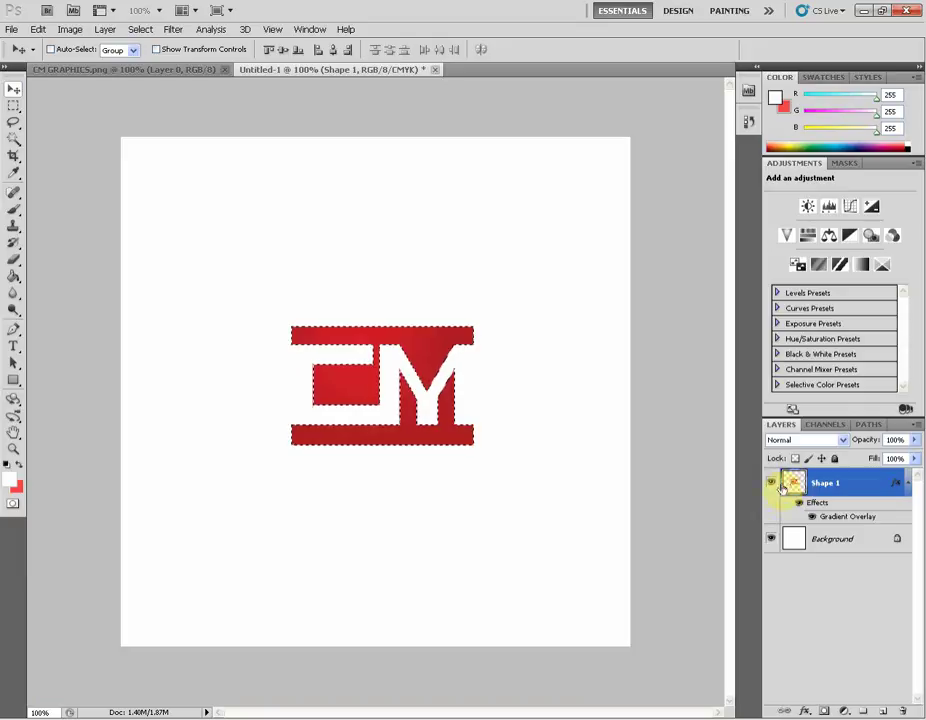
click(881, 711)
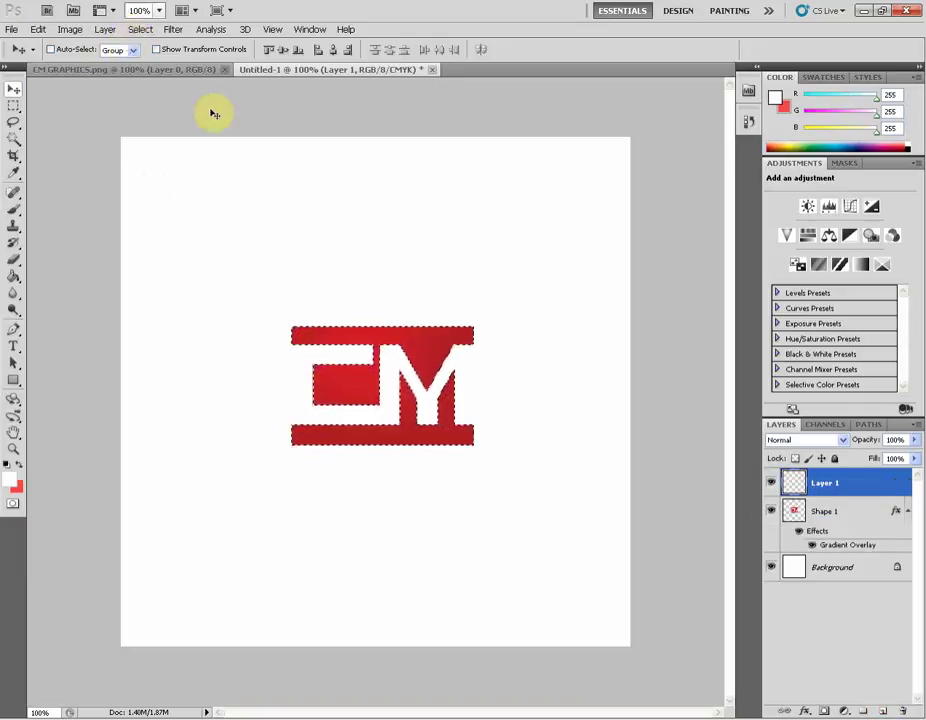
click(147, 30)
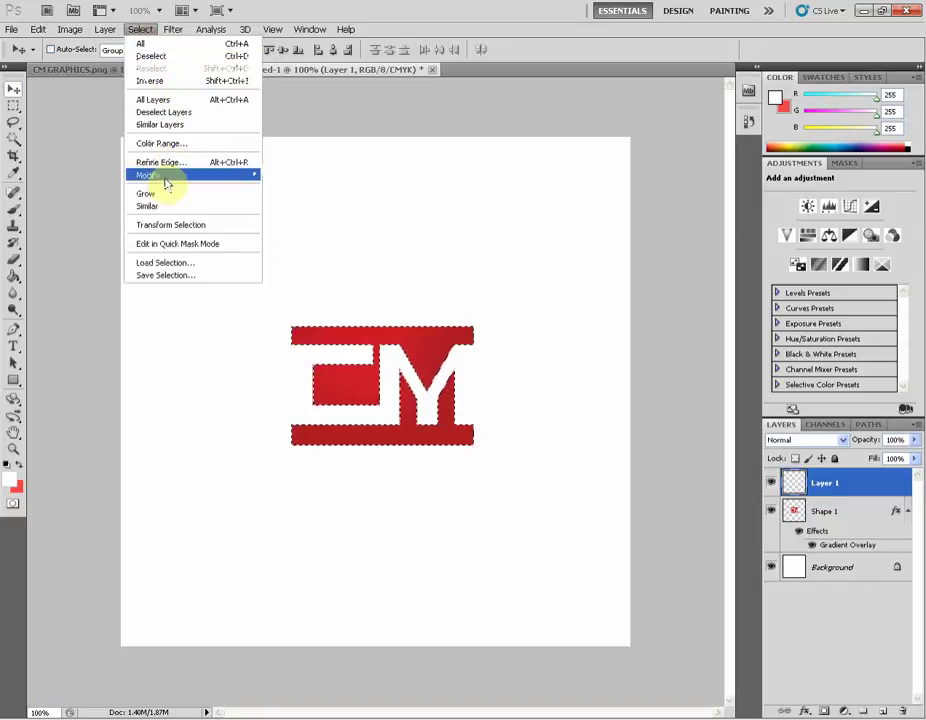
mouse_move(250, 175)
click(296, 210)
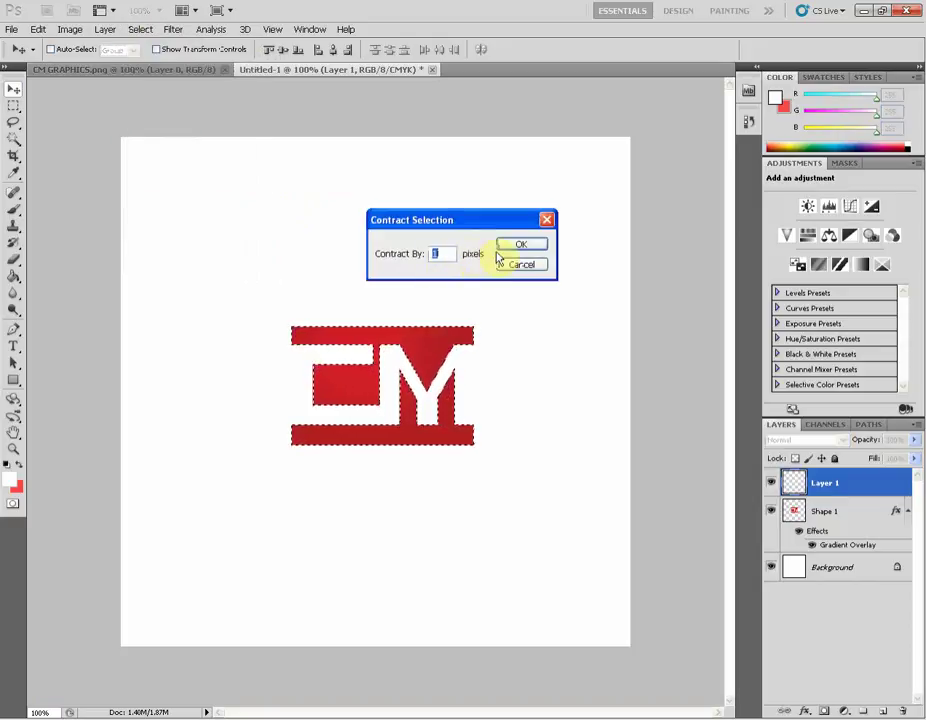
text(3)
click(505, 243)
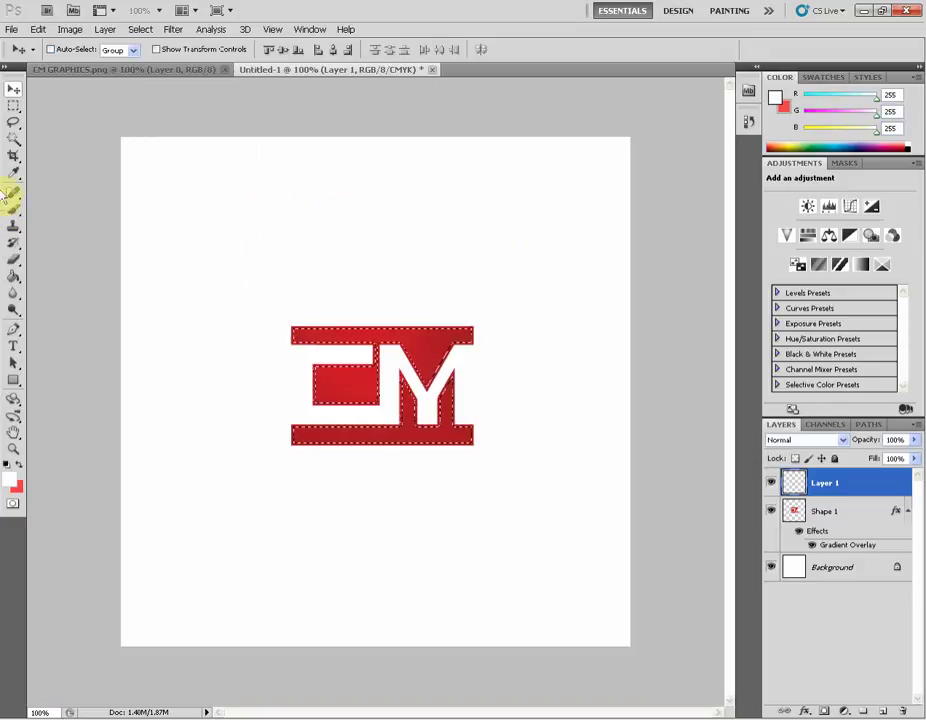
Subtract a large ellipse covering the logo's lower-right area from the current selection.
click(14, 110)
click(34, 118)
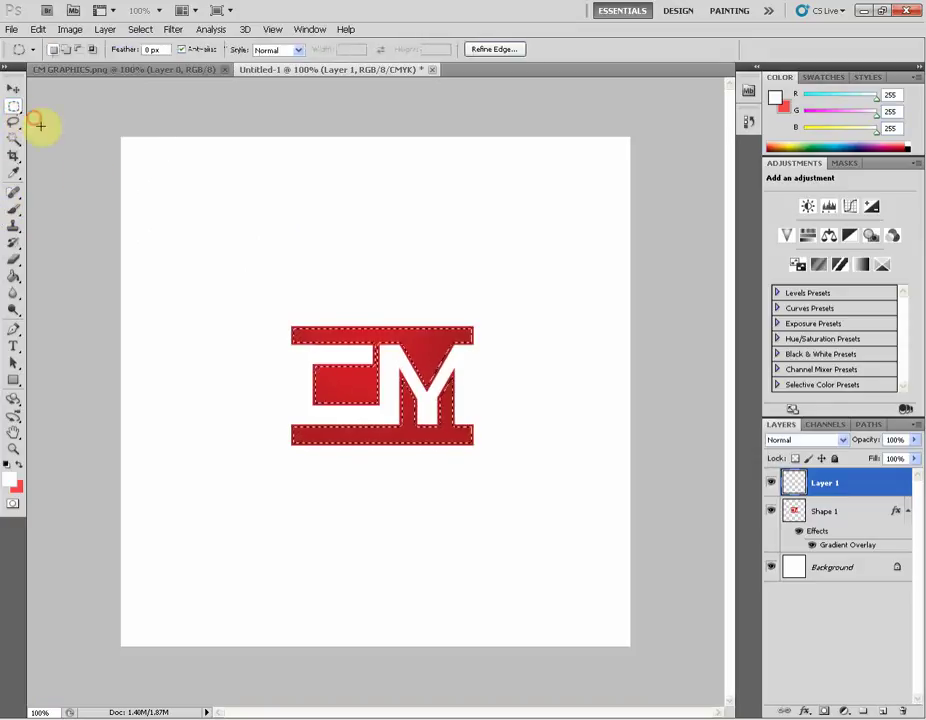
click(79, 49)
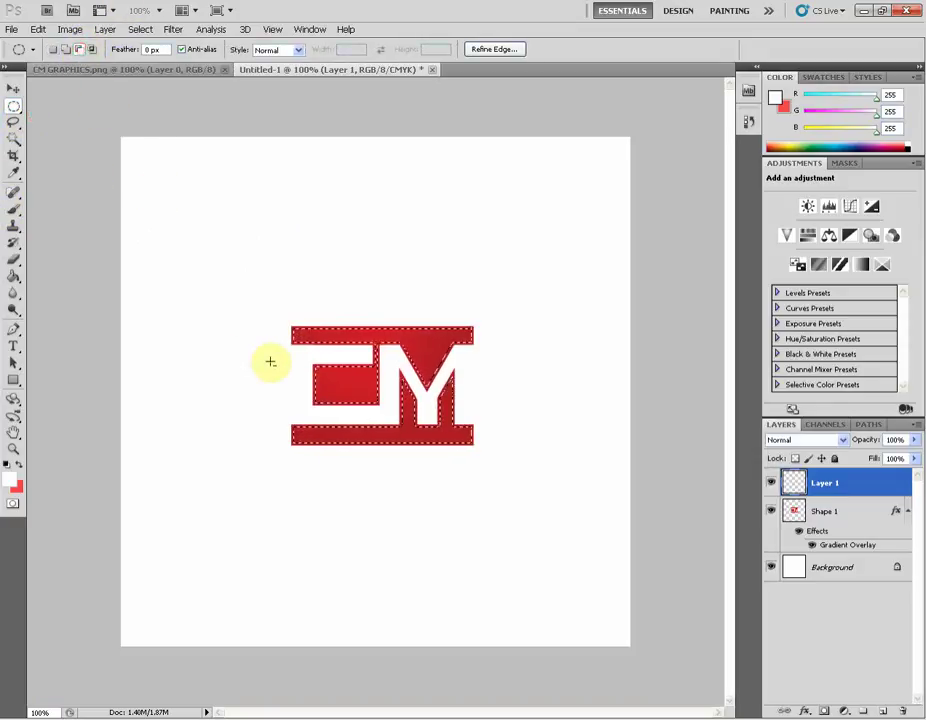
mouse_move(270, 361)
mouse_down()
mouse_move(544, 542)
mouse_move(537, 554)
mouse_move(559, 557)
mouse_up()
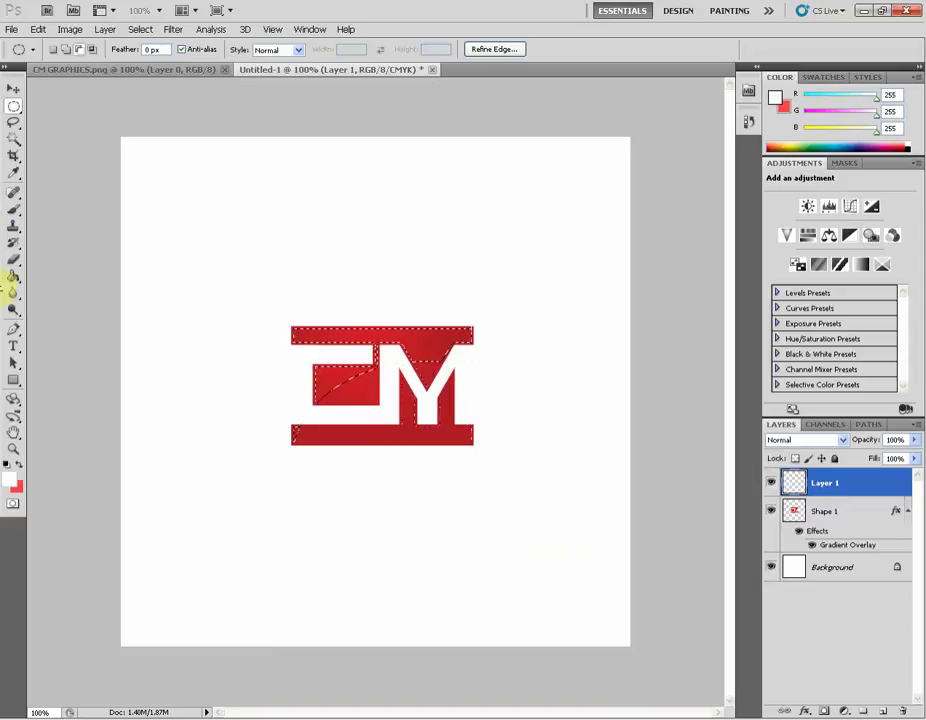
Set the Gradient tool to the white-to-transparent preset and return to the Untitled-1 document.
click(13, 278)
click(28, 276)
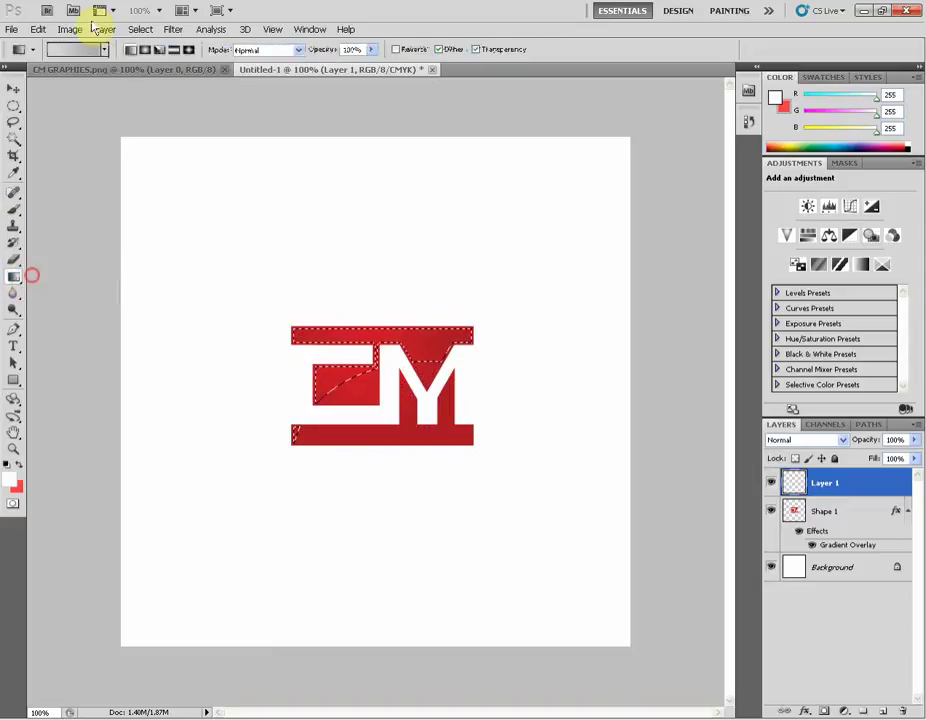
click(60, 68)
click(75, 49)
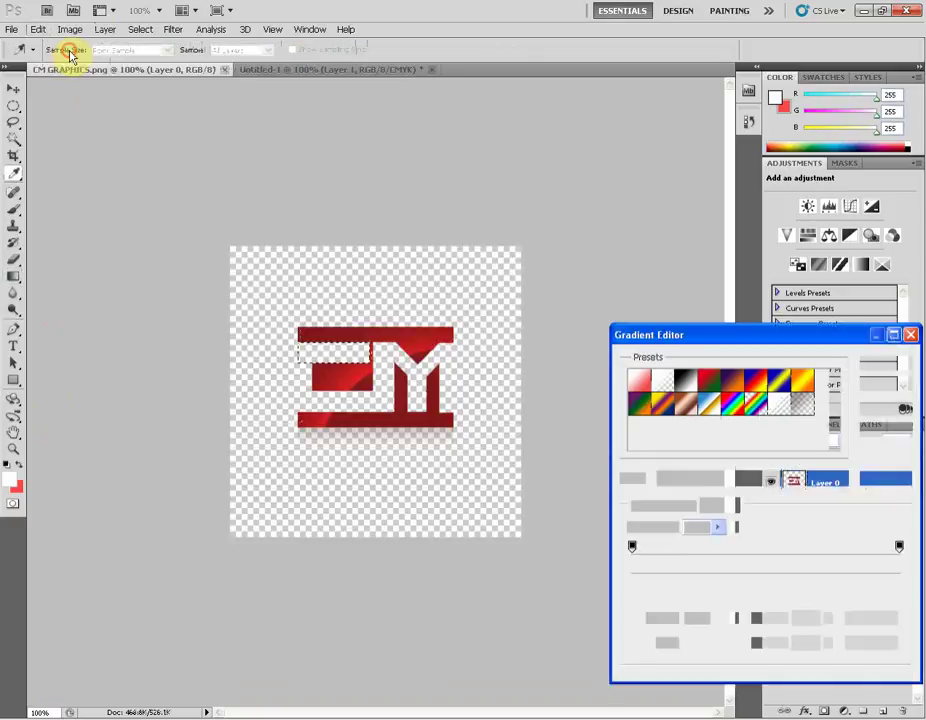
click(666, 381)
click(885, 366)
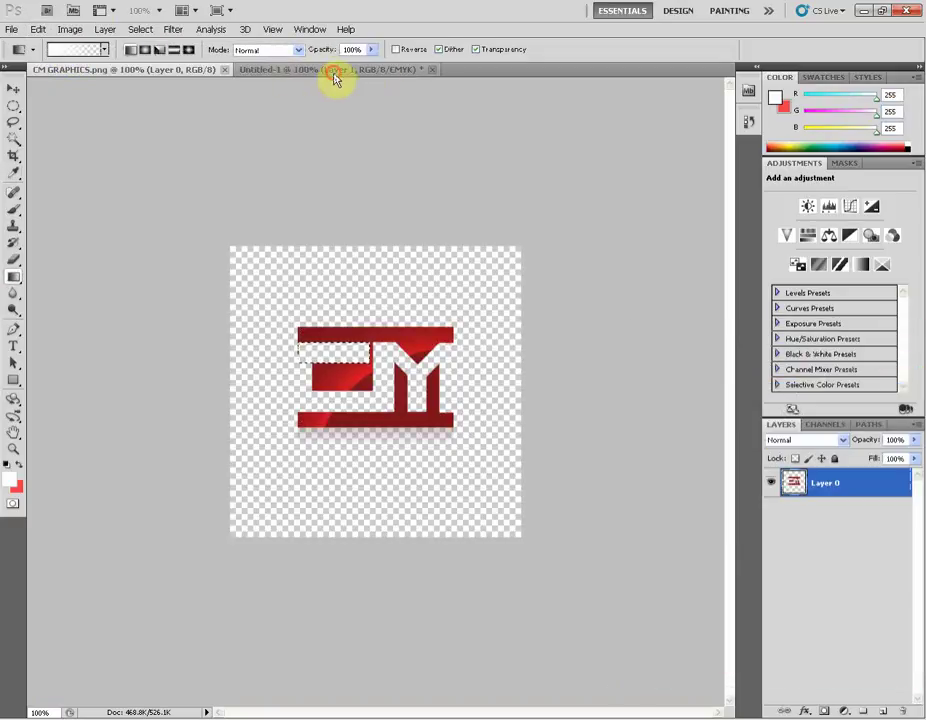
click(335, 70)
drag(374, 368, 370, 410)
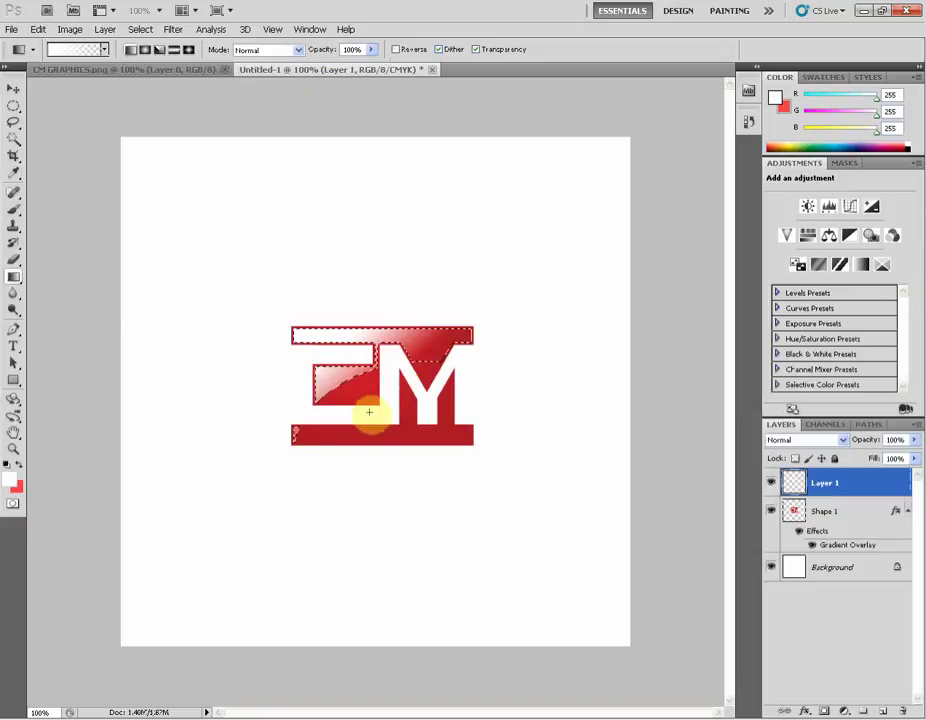
key(ctrl+alt+z)
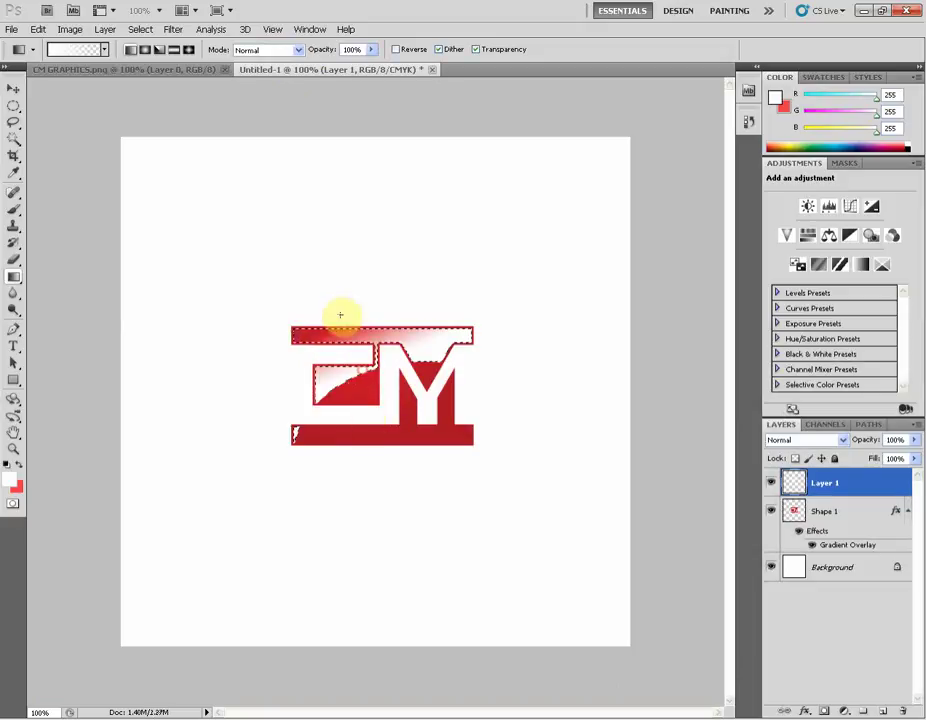
key(ctrl+z)
drag(387, 396, 337, 360)
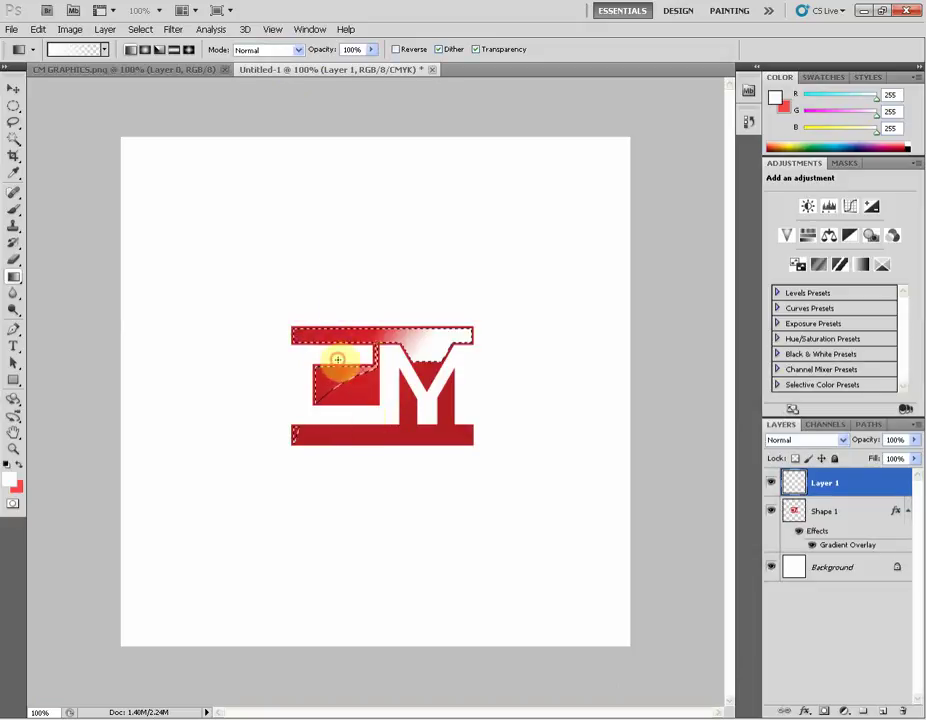
key(ctrl+d)
key(ctrl+alt+z)
key(ctrl+alt+z)
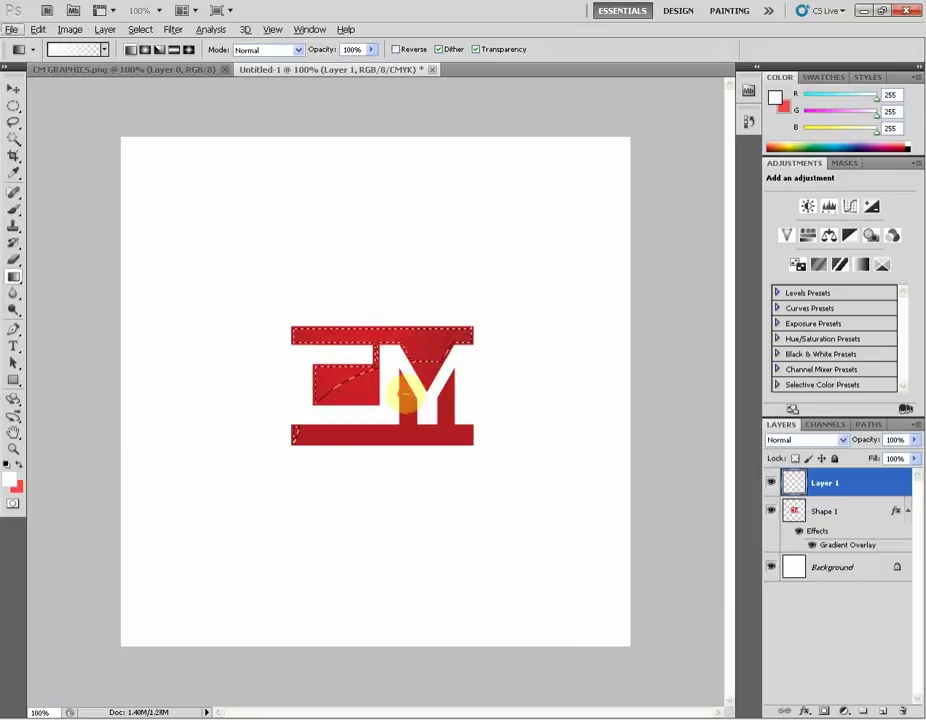
Fill the selection on Layer 1 with a gradient running upward through the logo, deselect, and set the layer opacity to 50%.
drag(406, 395, 380, 314)
key(ctrl+d)
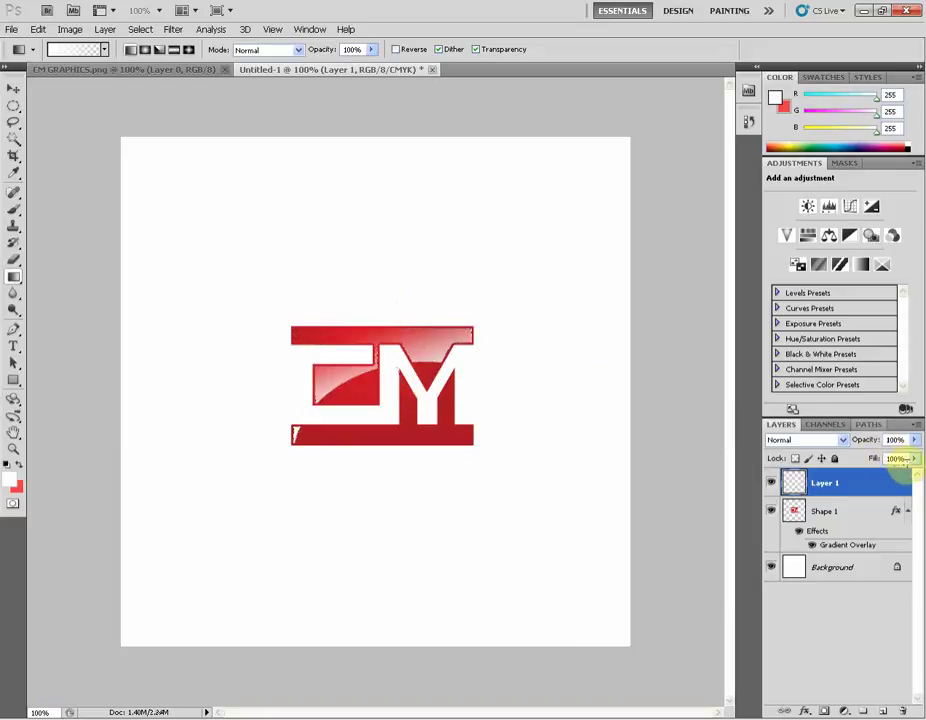
click(913, 440)
drag(903, 455, 889, 459)
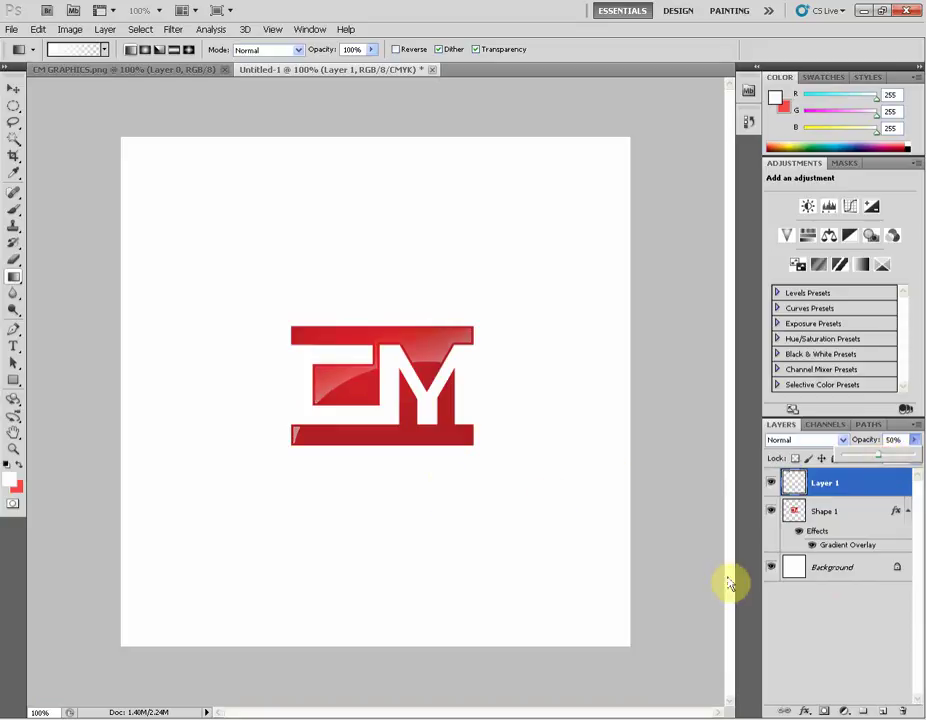
Duplicate the Shape 1 layer, keeping the default copy name.
click(820, 512)
click(824, 489)
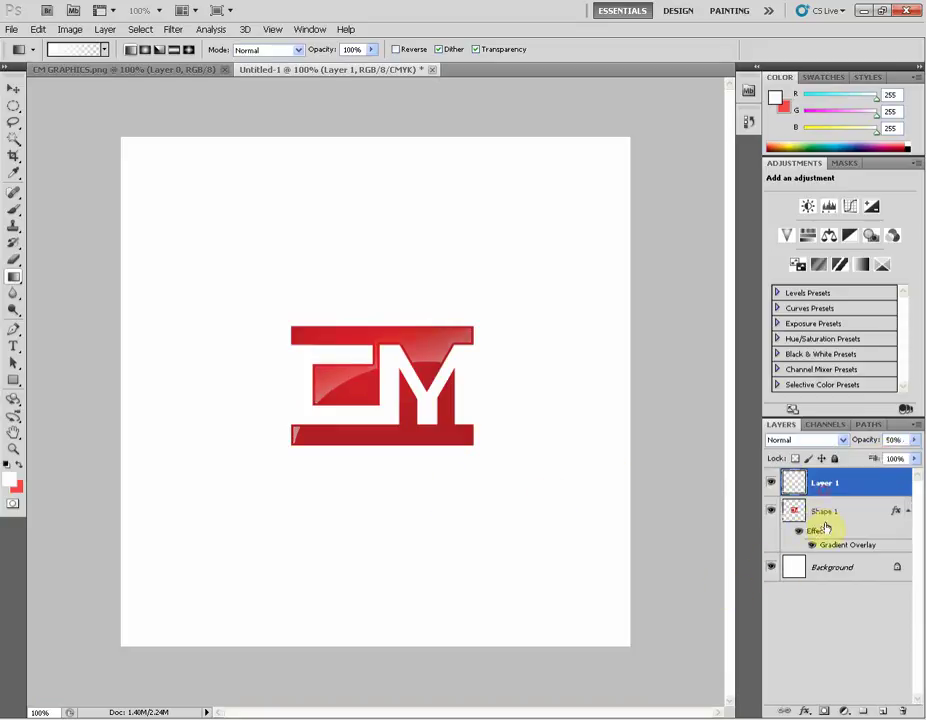
click(835, 535)
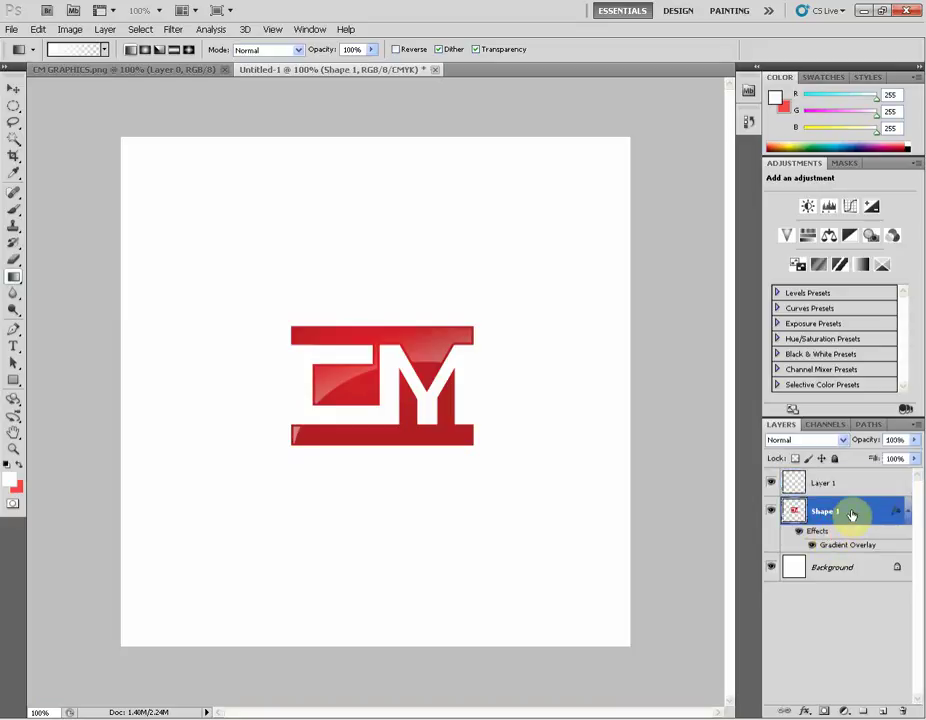
right_click(851, 514)
click(835, 270)
key(Return)
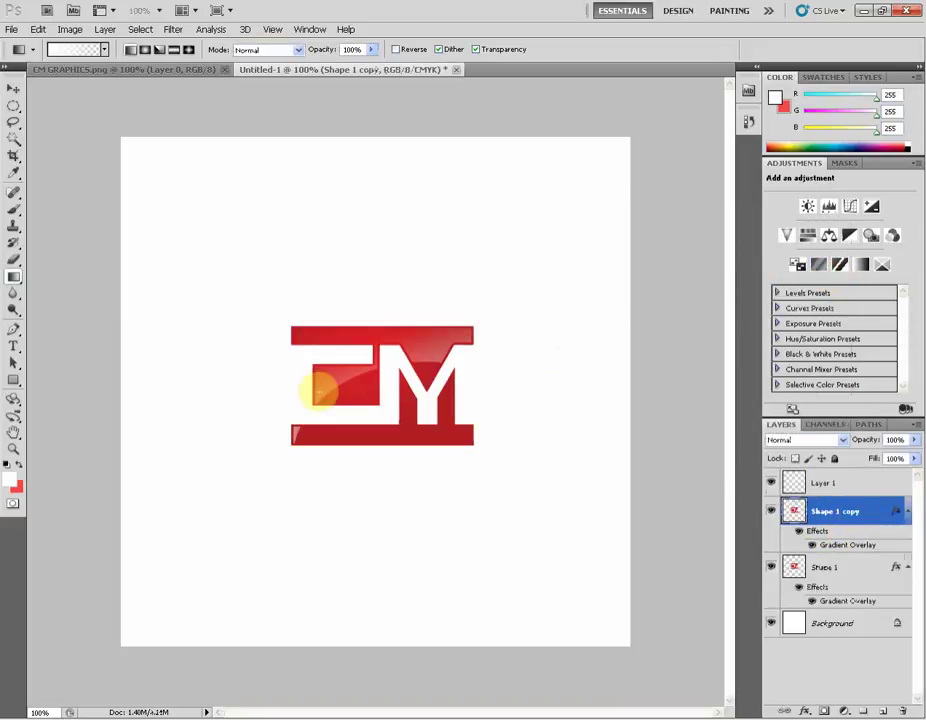
Flip the Shape 1 copy vertically and move it straight down so that it sits directly beneath the original logo.
key(ctrl+t)
right_click(385, 408)
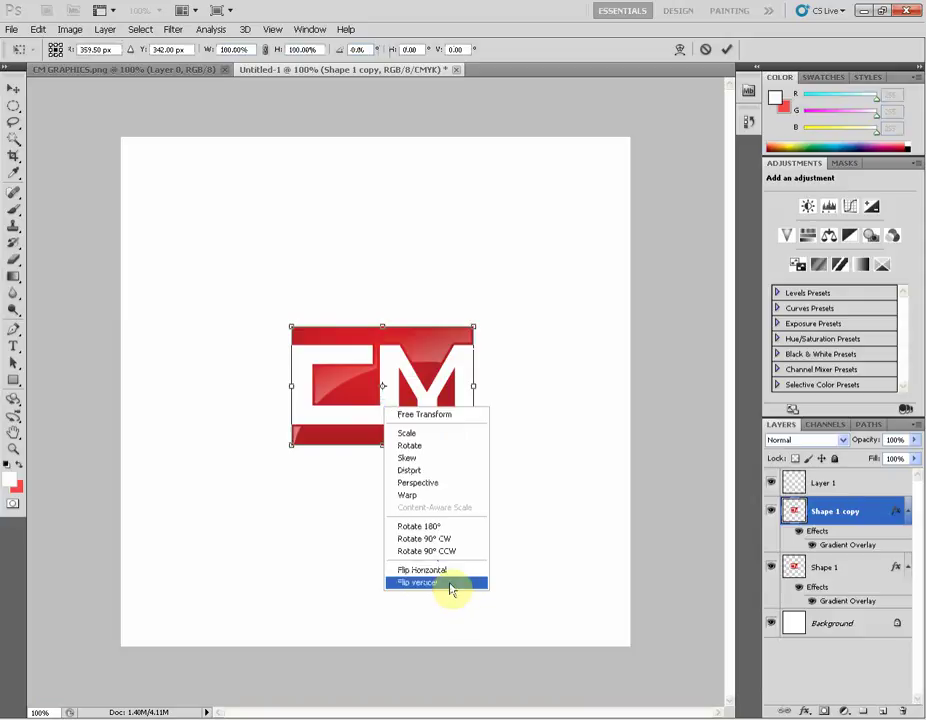
click(450, 583)
key(Return)
click(13, 90)
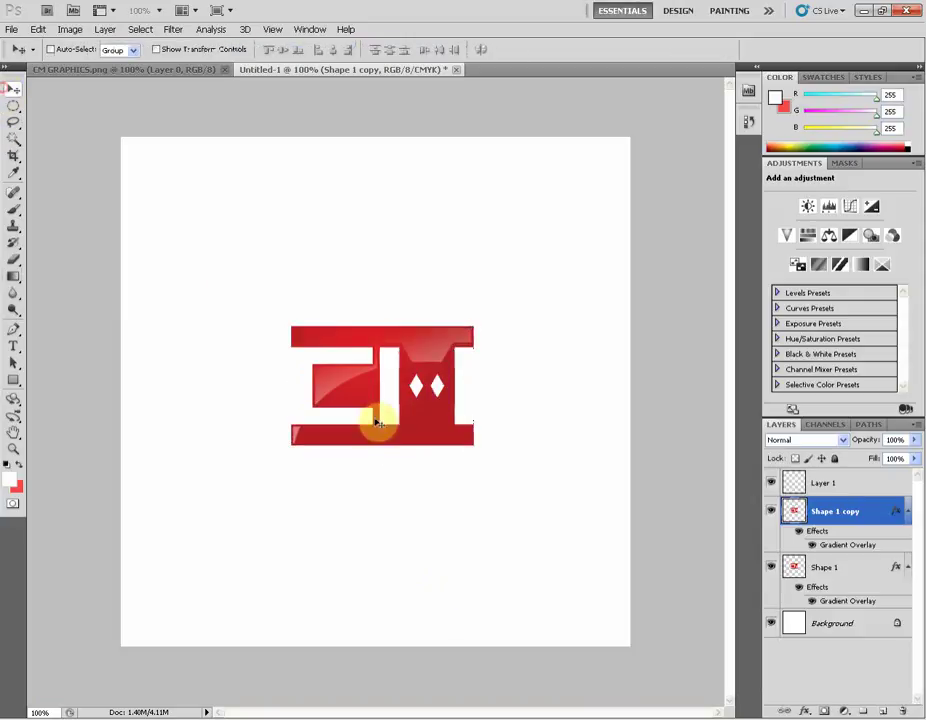
drag(444, 401, 444, 509)
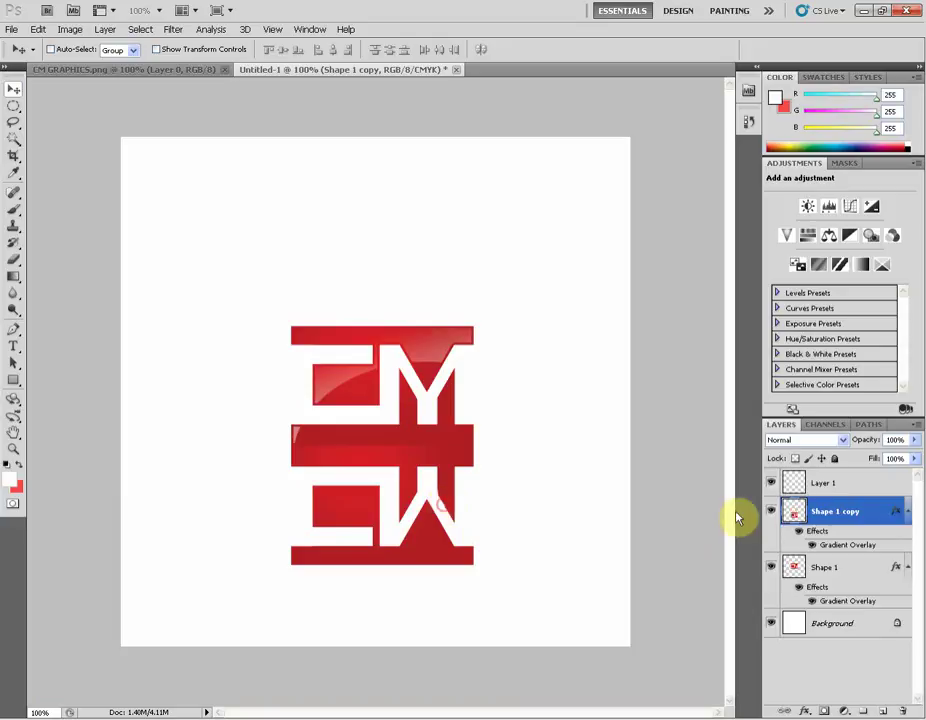
Erase the lower part of the flipped copy with a rectangular selection feathered by 12 px, then deselect.
right_click(838, 515)
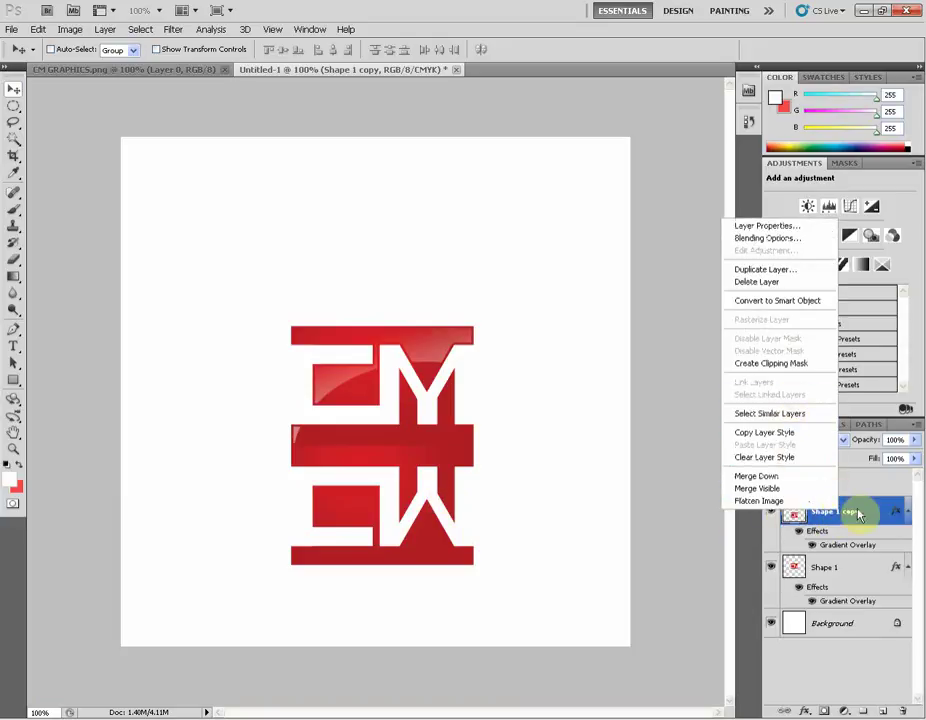
click(856, 511)
click(13, 106)
click(62, 101)
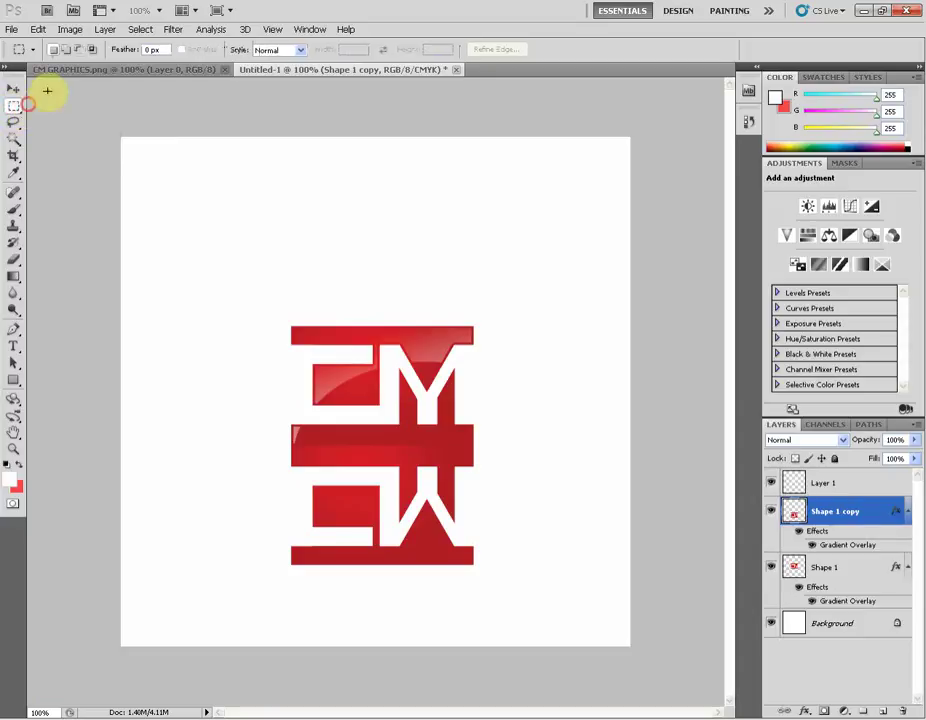
text(12)
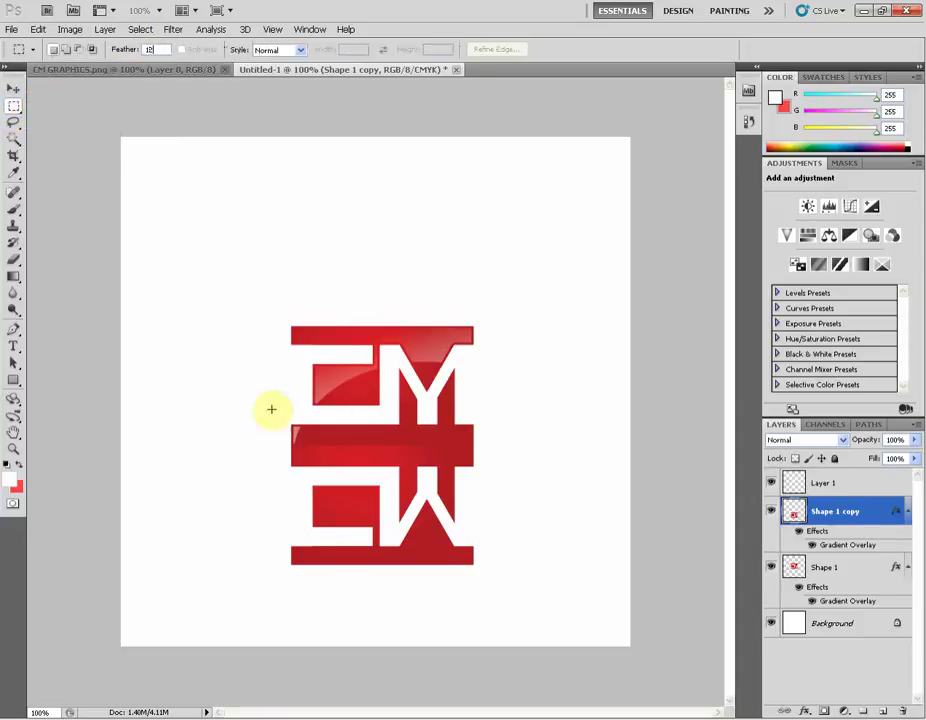
drag(145, 364, 458, 487)
drag(471, 573, 470, 535)
key(Delete)
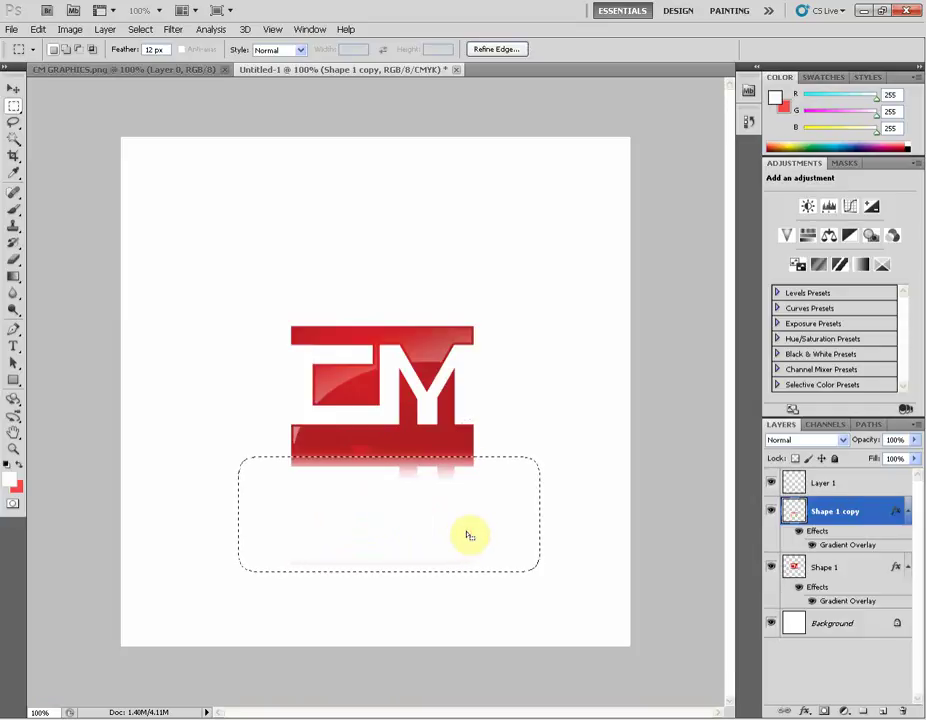
key(ctrl+d)
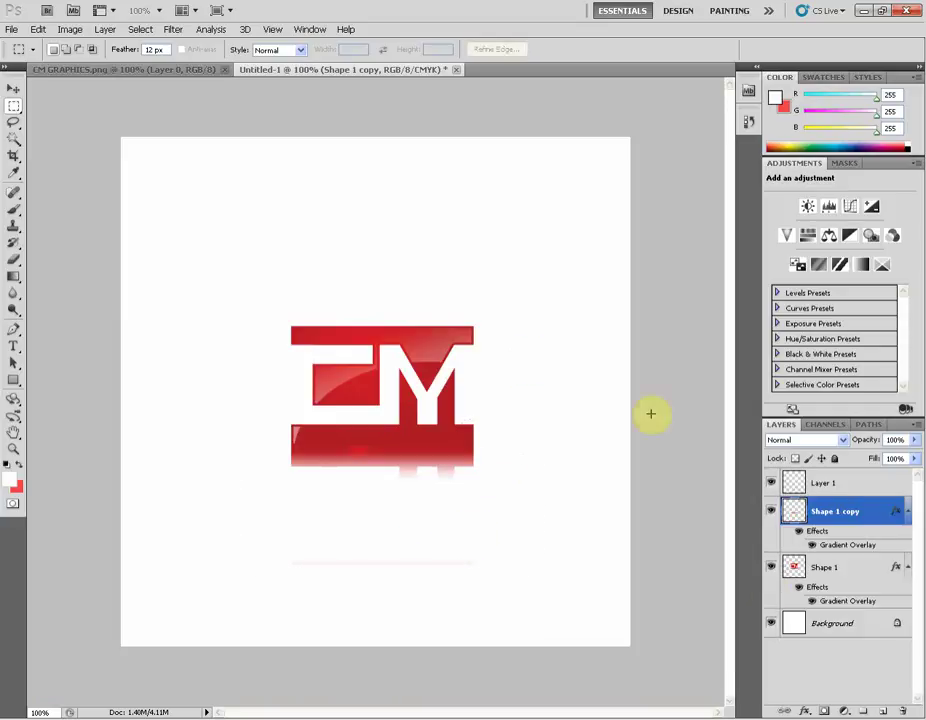
Delete the Shape 1 copy layer.
right_click(851, 517)
click(788, 284)
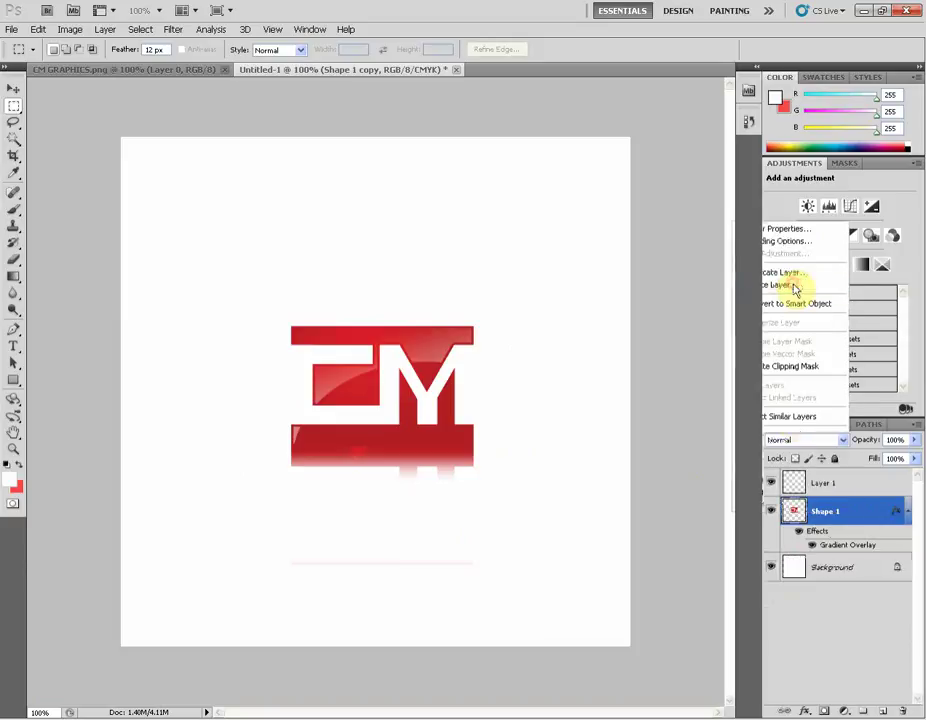
Duplicate the Shape 1 layer with the default copy name, convert the copy to a smart object and rasterize it.
right_click(856, 525)
click(821, 273)
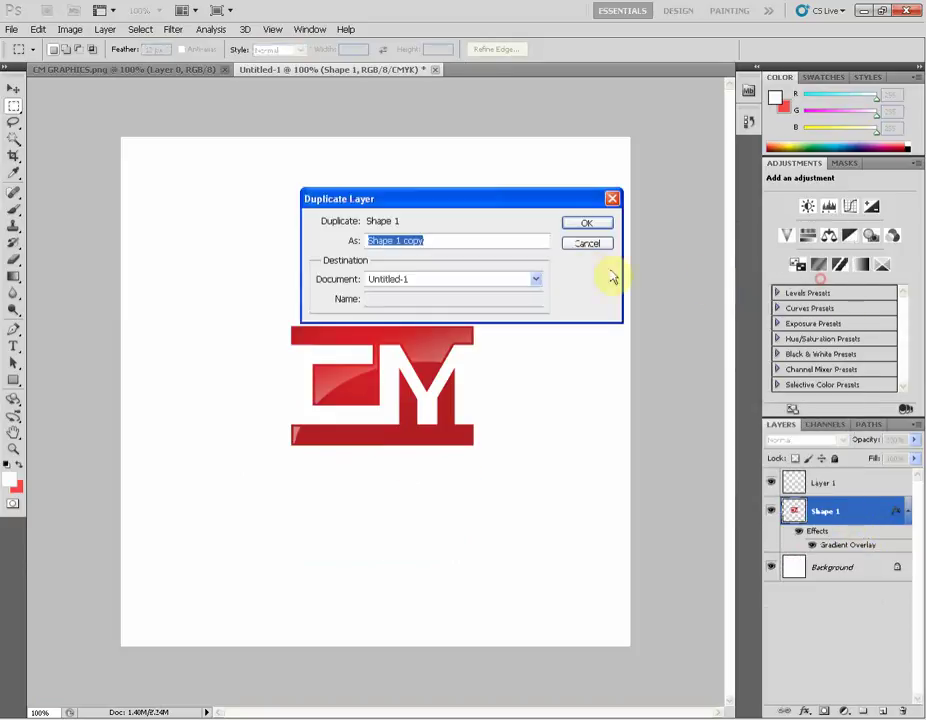
click(588, 223)
right_click(820, 511)
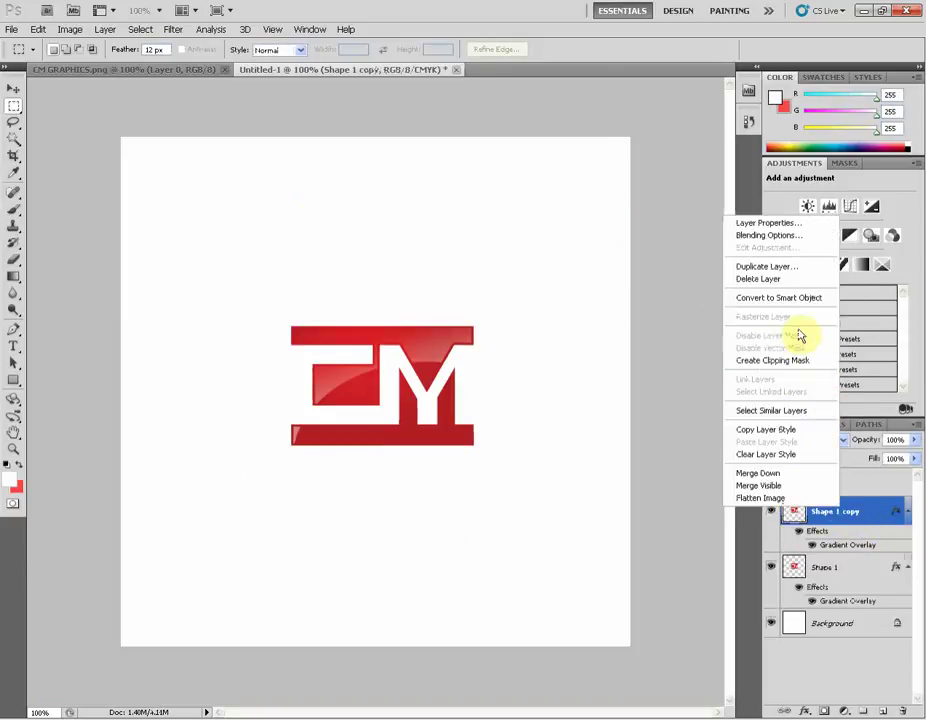
click(776, 297)
right_click(834, 519)
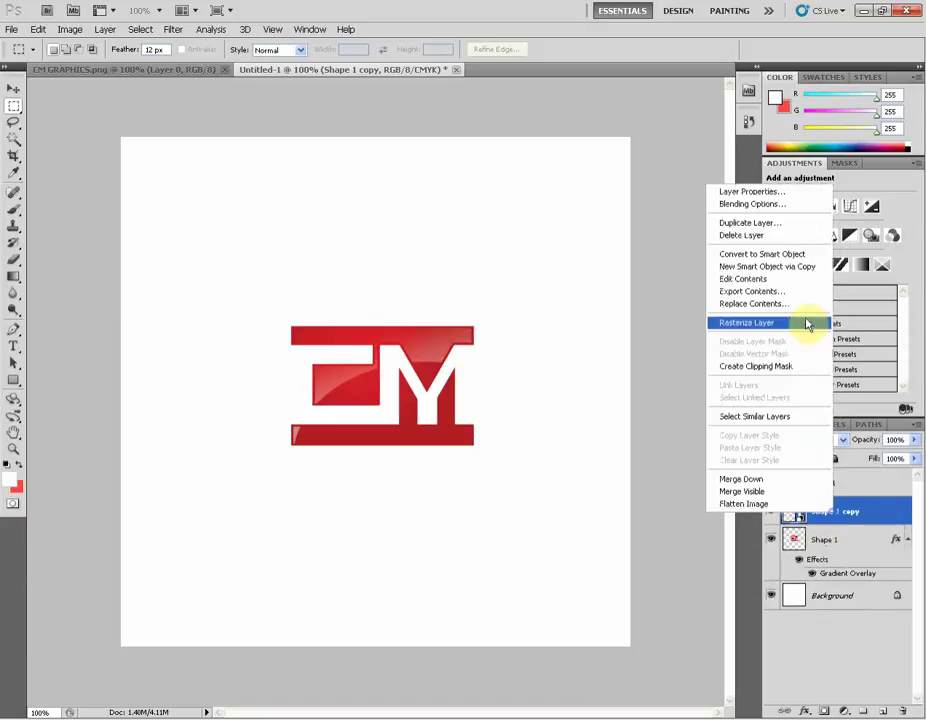
click(800, 320)
Flip the rasterized Shape 1 copy vertically and move it straight down directly beneath the original logo.
key(ctrl+t)
right_click(381, 420)
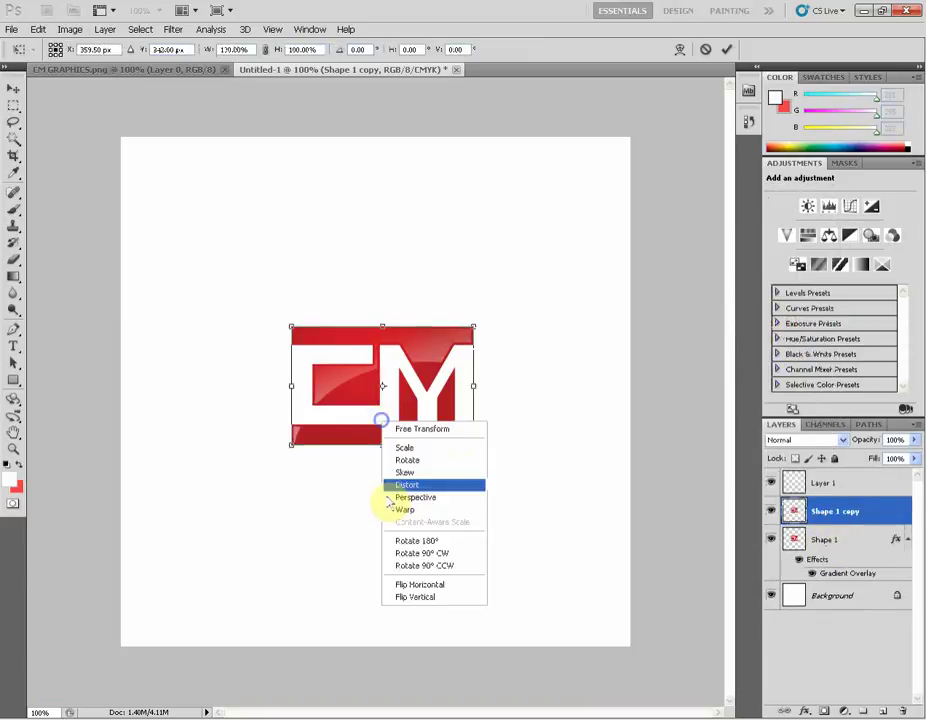
click(415, 596)
key(Return)
click(12, 88)
drag(382, 348, 382, 493)
Fade the flipped copy by deleting its lower part with a 12 px feathered rectangular selection, deselect, and set the layer opacity to 66%.
click(12, 105)
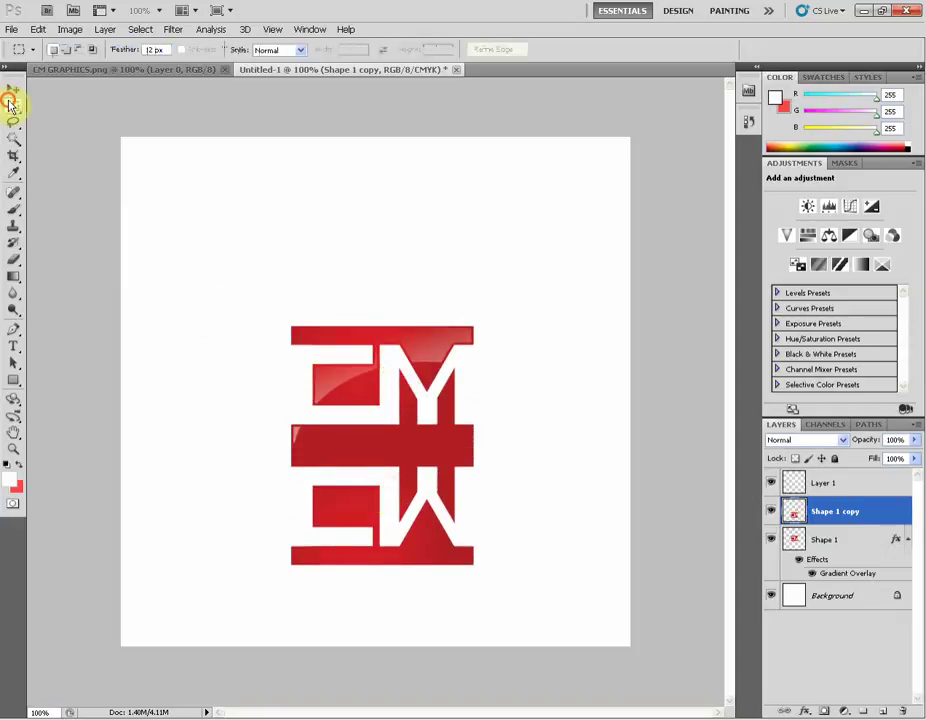
drag(220, 428, 598, 599)
drag(531, 488, 529, 541)
key(Delete)
click(529, 357)
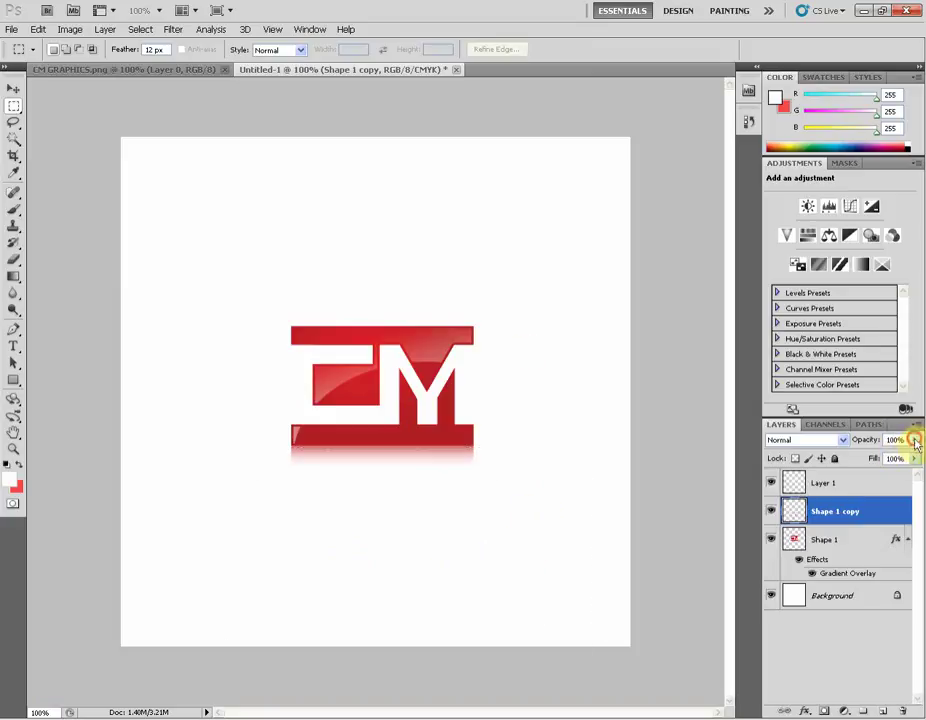
drag(901, 457, 897, 460)
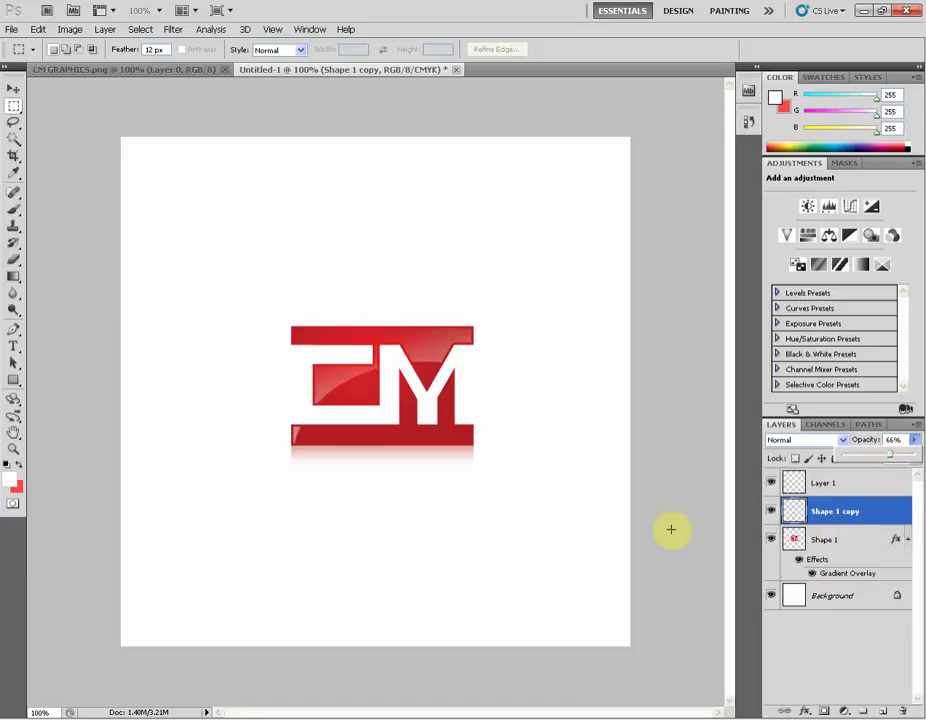
Select Layer 1, Shape 1 copy and Shape 1 together and move the logo slightly up and to the right.
click(830, 490)
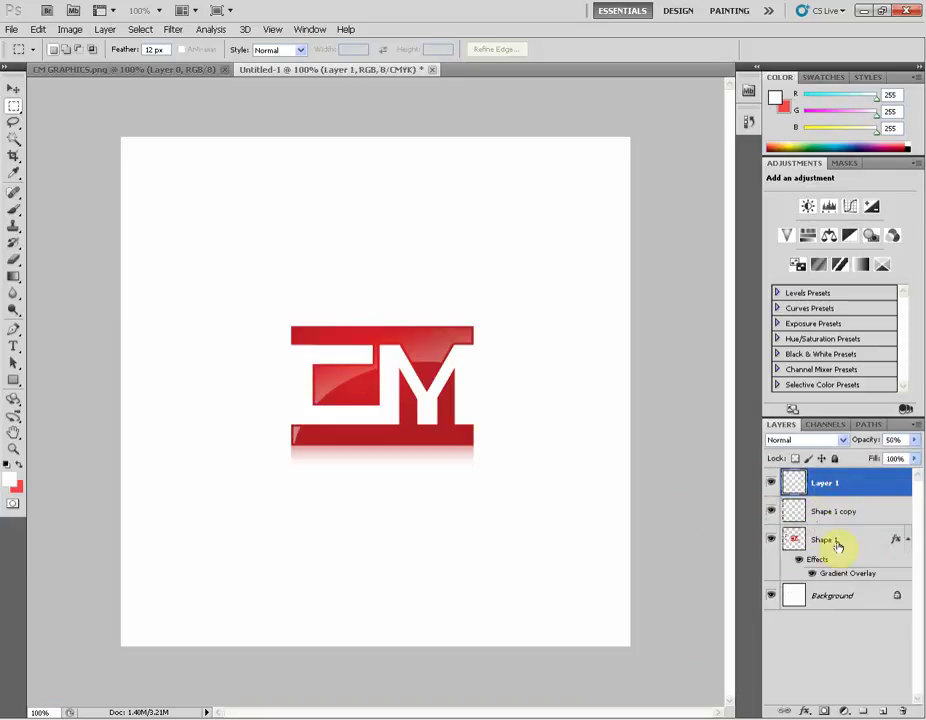
shift+click(838, 546)
click(13, 88)
mouse_move(561, 438)
mouse_down()
mouse_move(552, 430)
mouse_move(574, 433)
mouse_up()
Convert the Background to a regular Layer 0 and set up a Black, White gradient with its black stop changed to #f5f5f5.
double_click(879, 603)
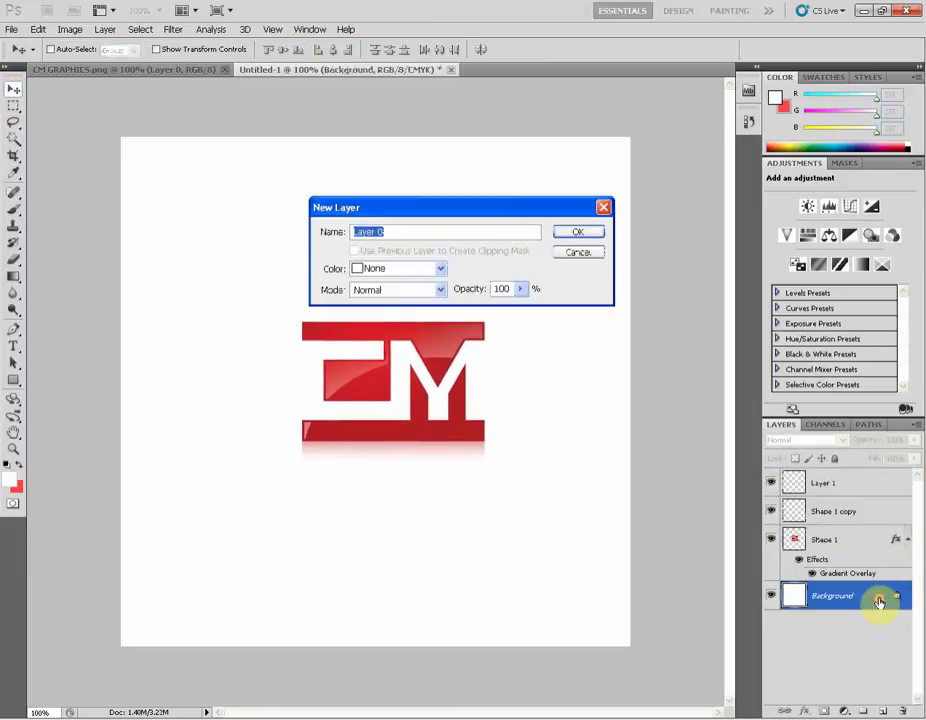
key(Return)
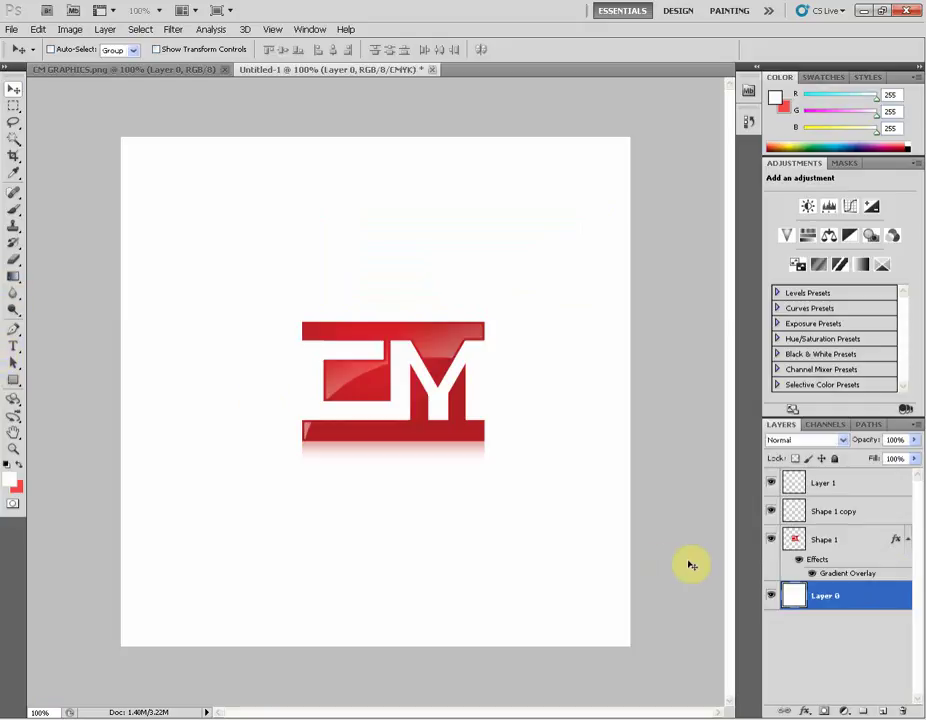
click(13, 276)
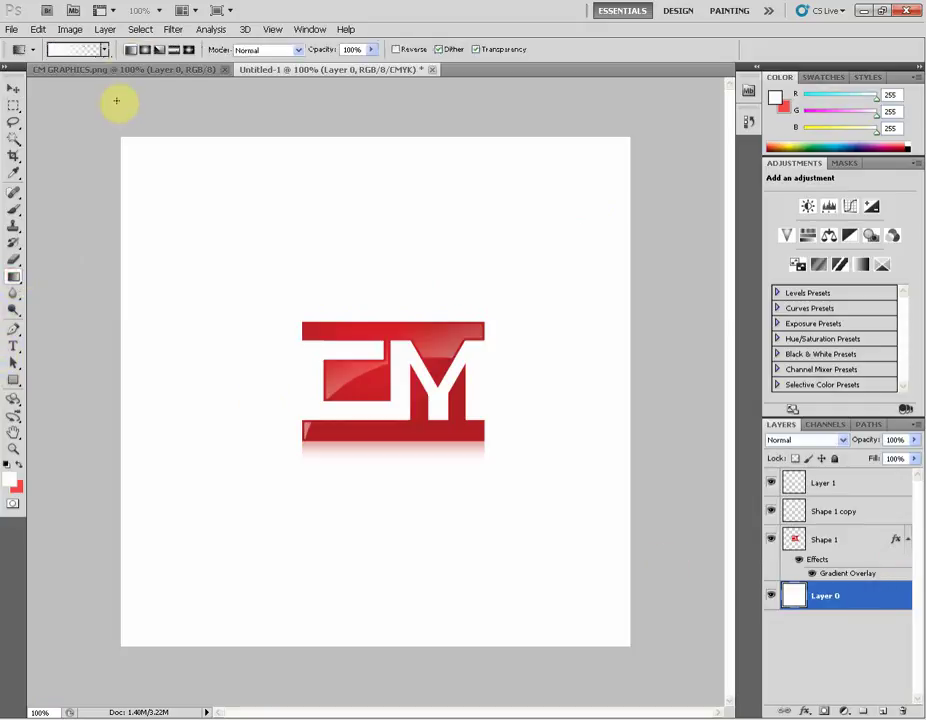
click(70, 49)
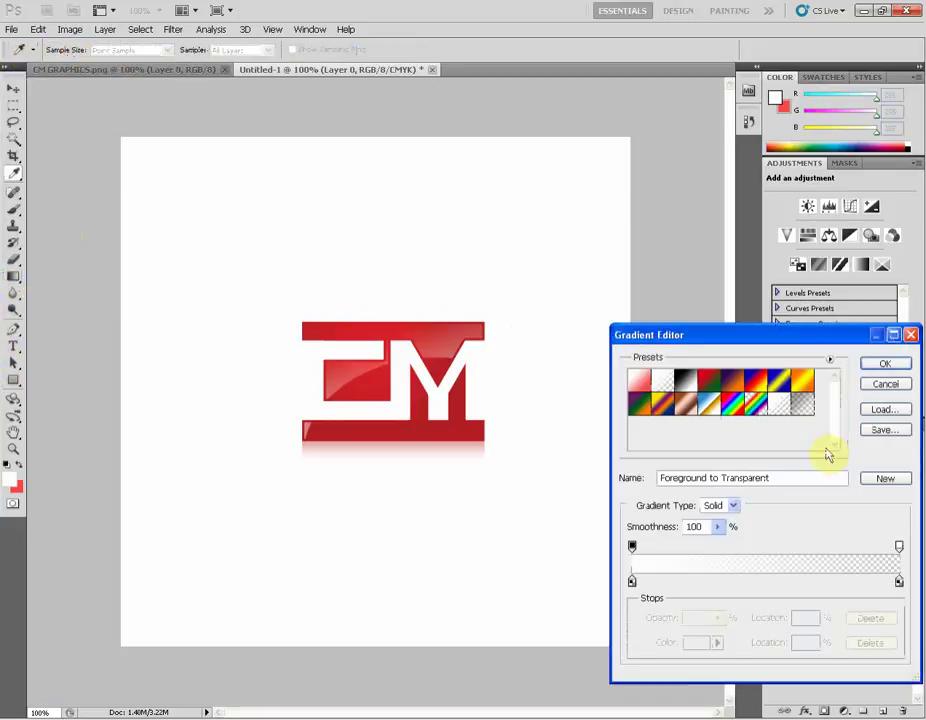
click(685, 380)
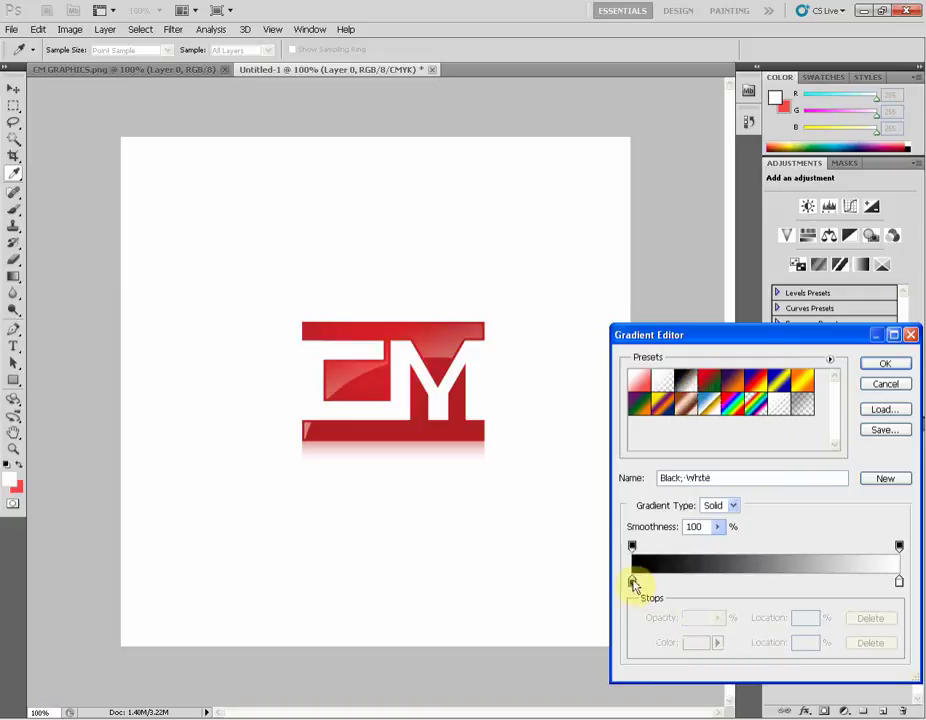
double_click(632, 583)
click(453, 457)
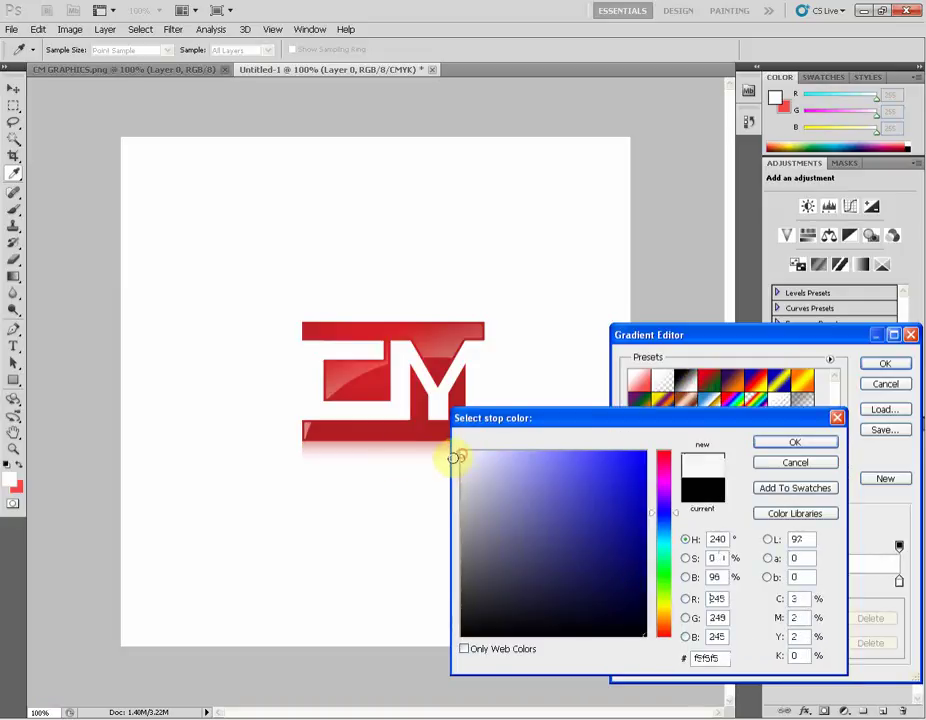
click(792, 445)
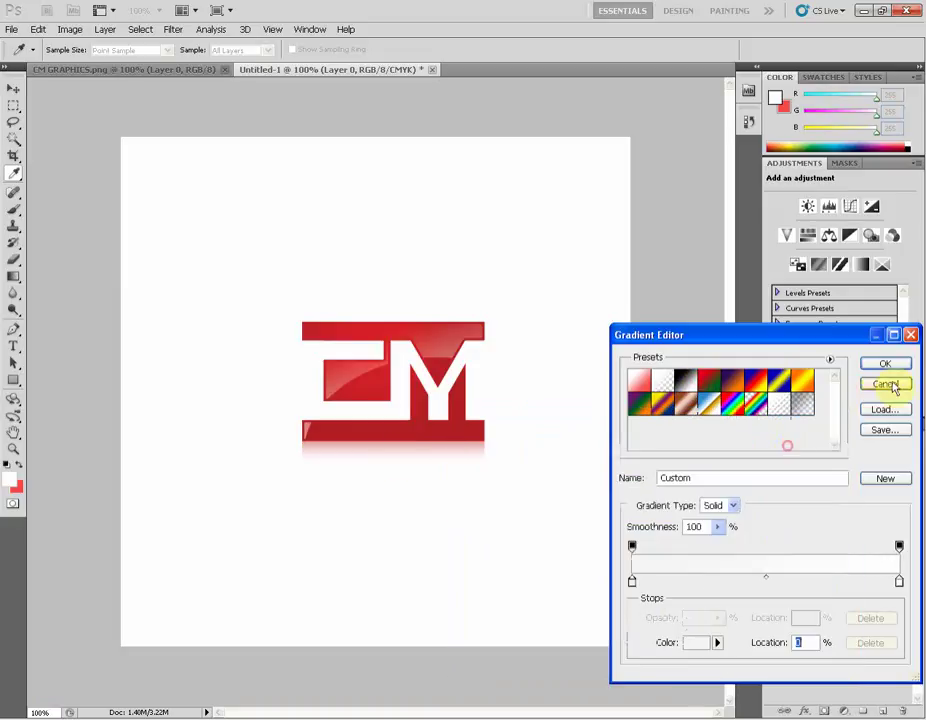
click(879, 364)
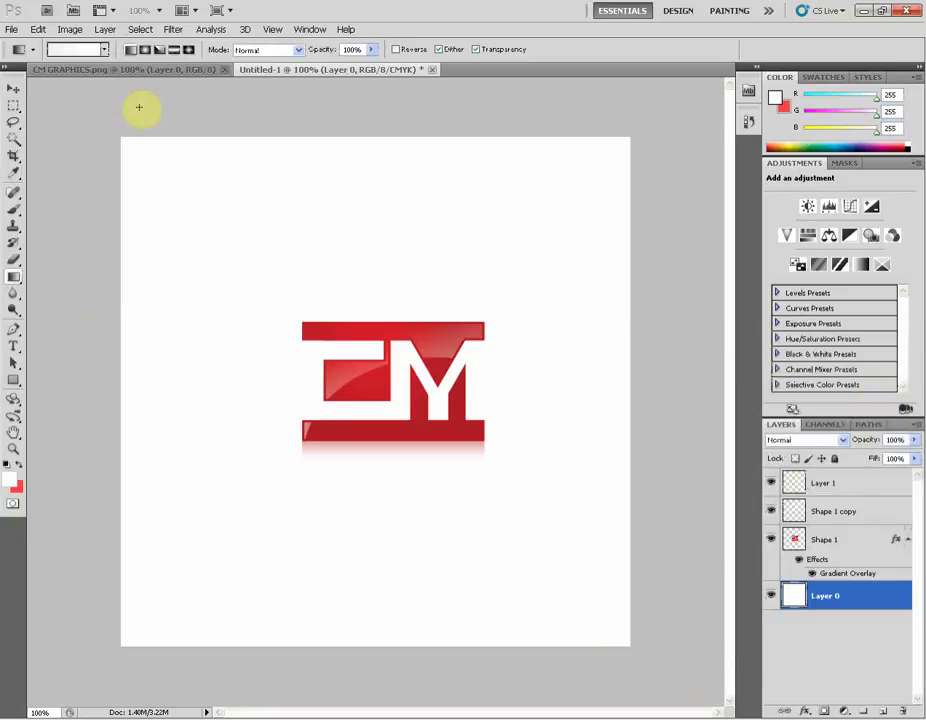
Fill Layer 0 with a reversed radial gradient running from white behind the logo to light grey at the canvas edges.
click(146, 49)
drag(185, 338, 226, 391)
drag(244, 348, 335, 470)
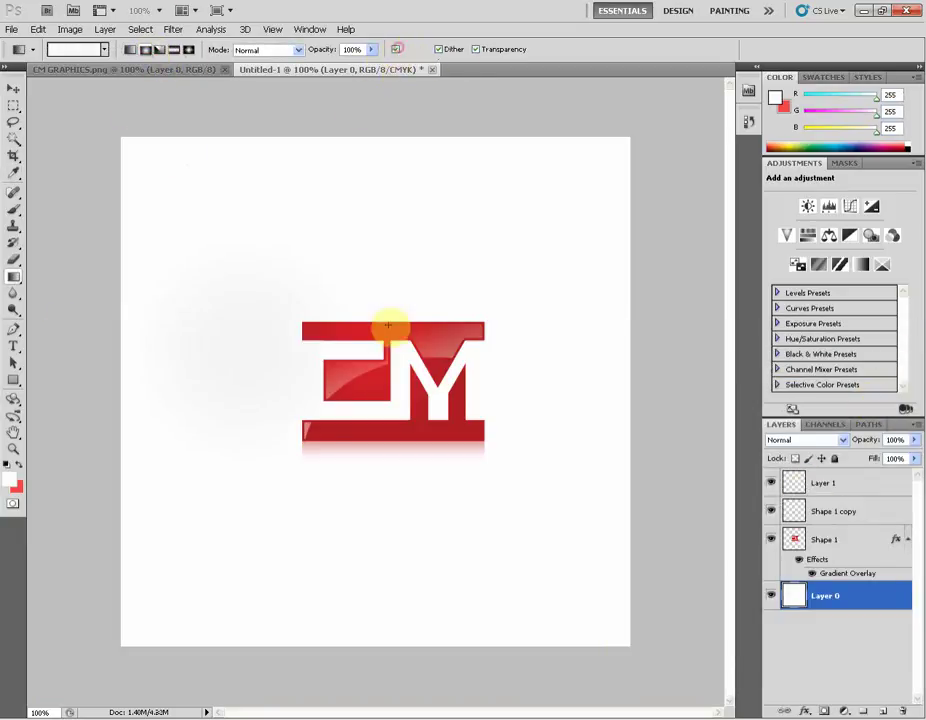
drag(372, 407, 523, 529)
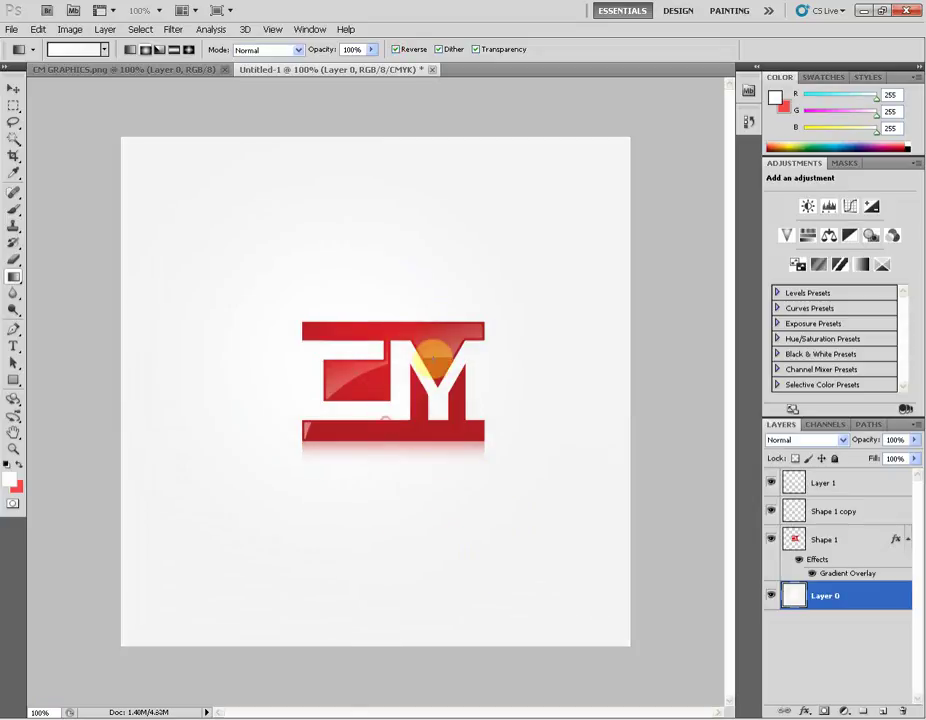
drag(395, 395, 599, 117)
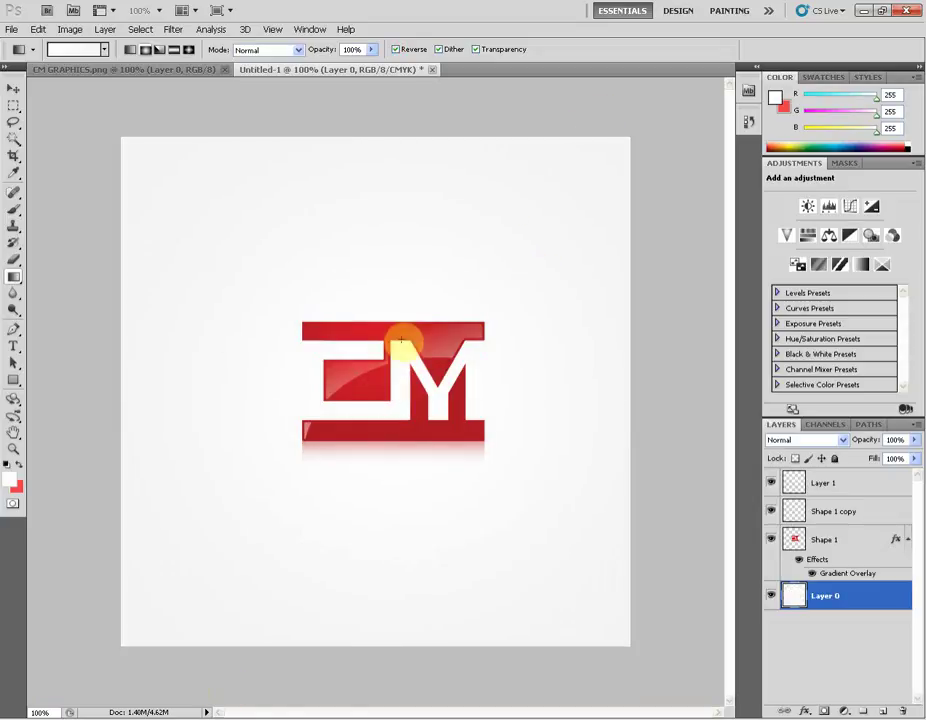
Select the Shape 1, Shape 1 copy and Layer 1 layers together and move the logo slightly down and left towards the canvas centre.
click(822, 540)
shift+click(823, 483)
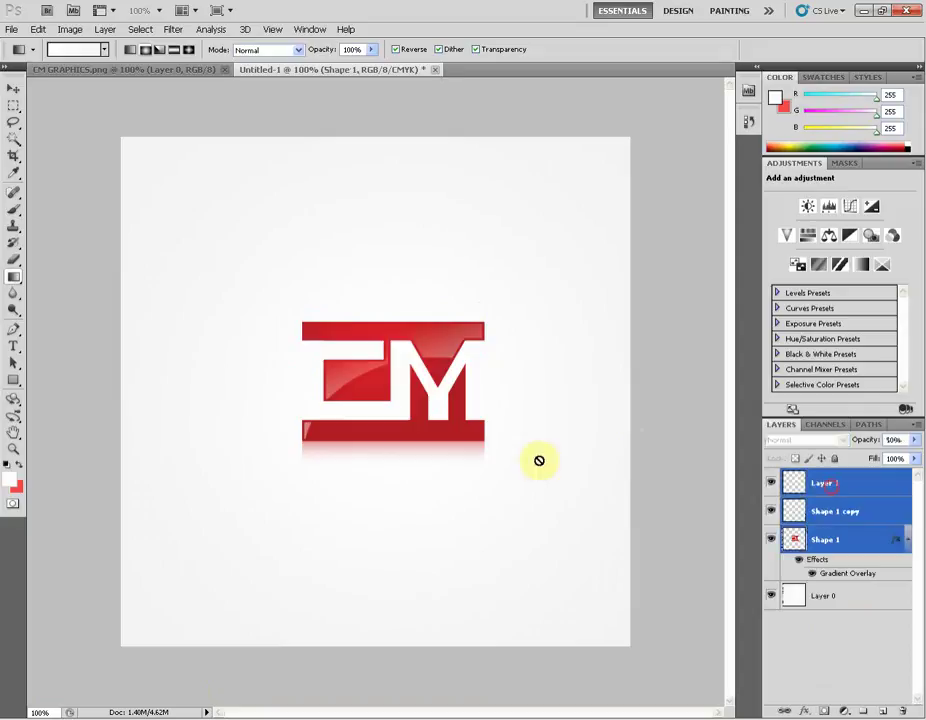
click(12, 90)
drag(453, 378, 446, 385)
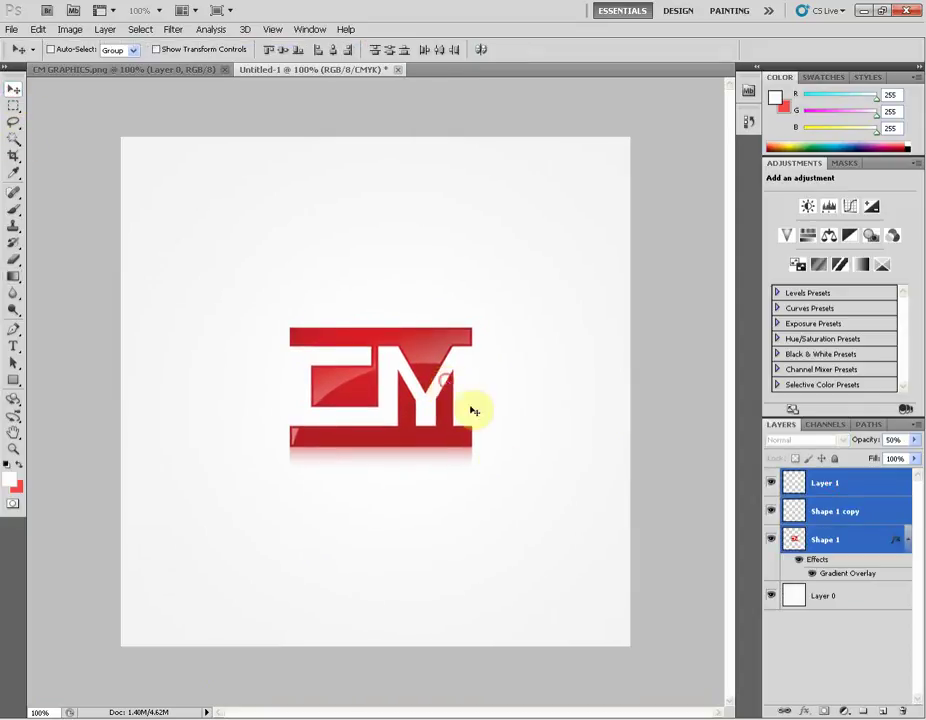